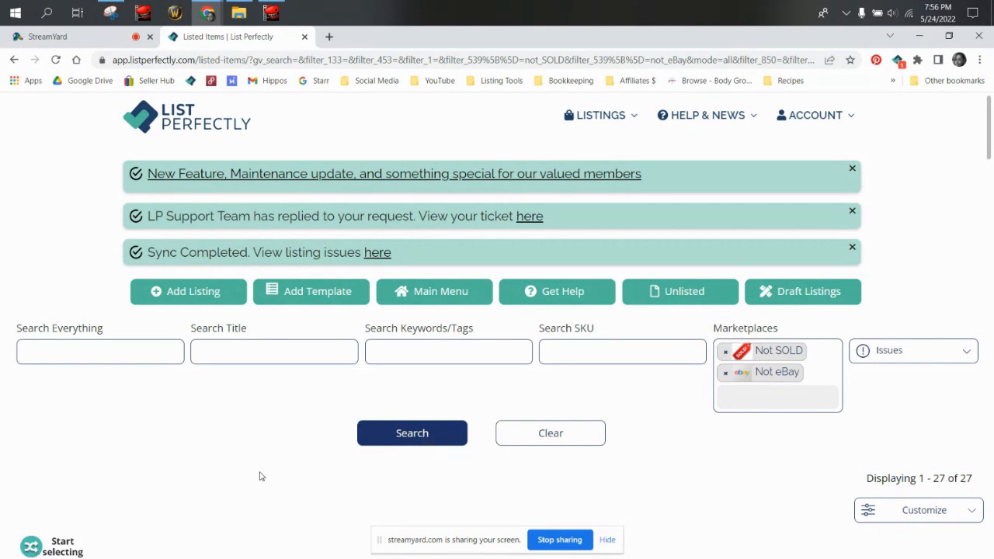
- Look over the listed items filtered to Not SOLD and Not eBay, and view the available marketplace filter options
scroll(60, 267, "down", 5)
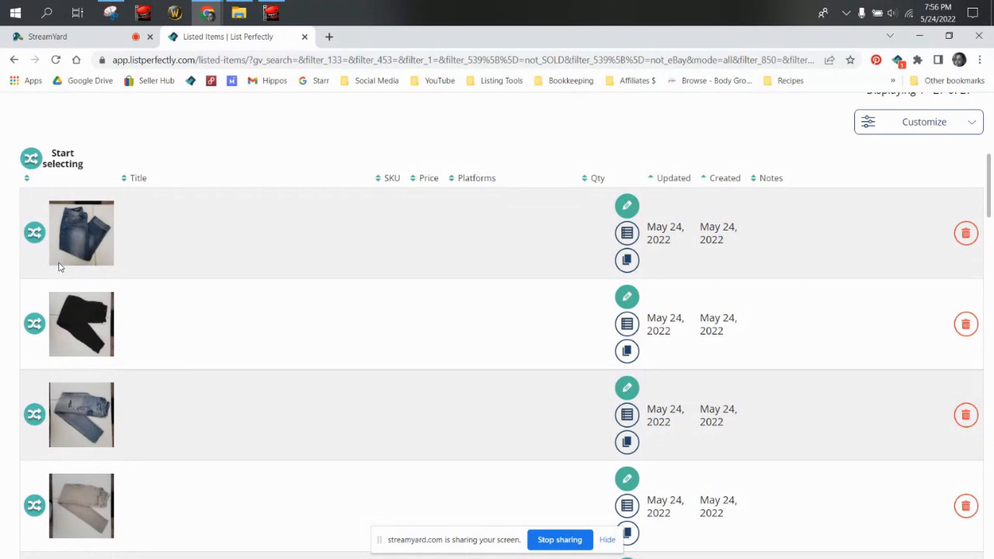
scroll(510, 432, "down", 1)
left_click(606, 540)
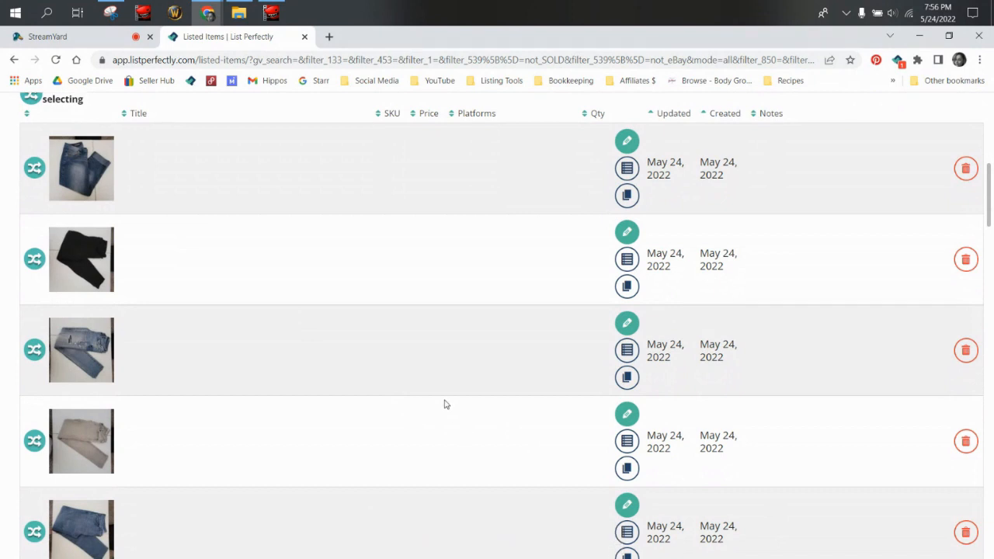
scroll(445, 404, "up", 3)
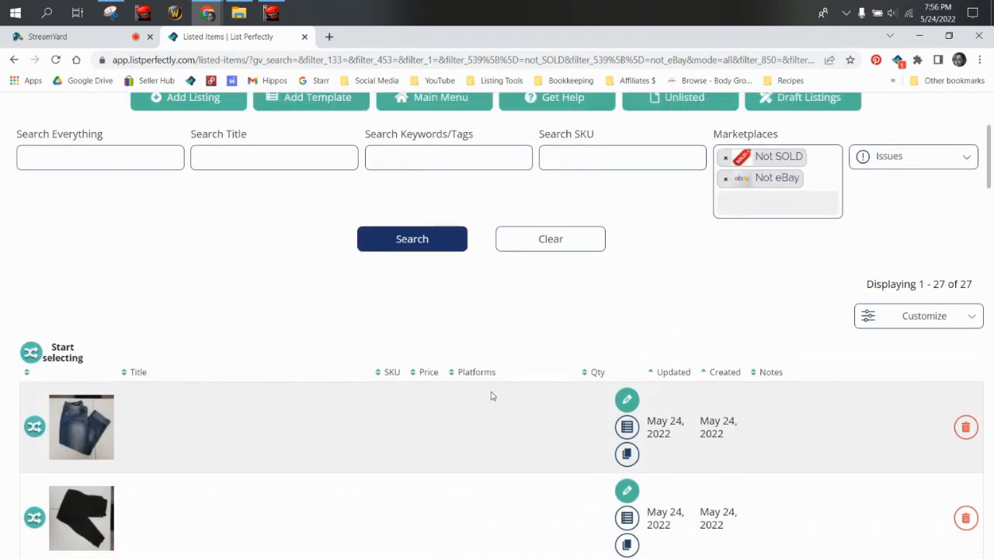
left_click(754, 202)
scroll(765, 289, "up", 3)
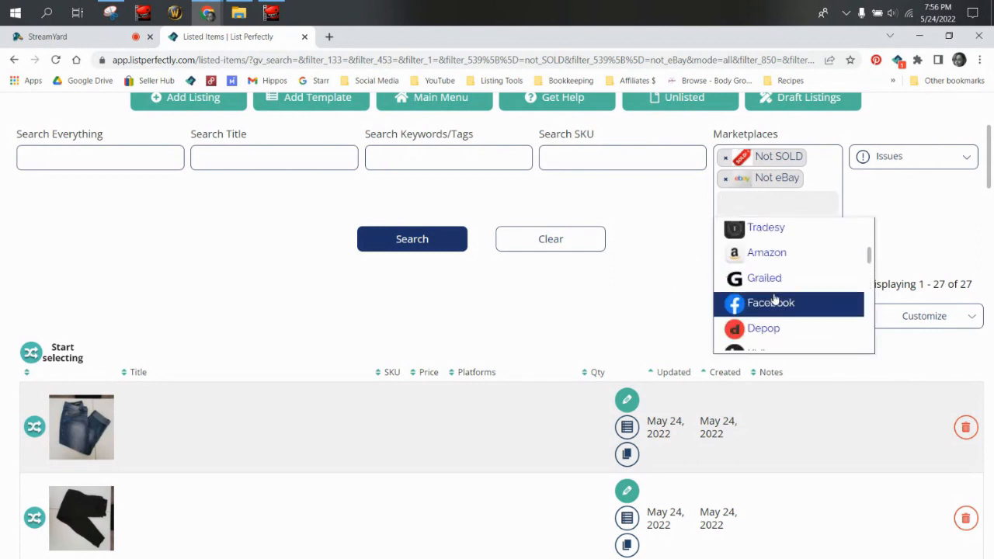
scroll(777, 295, "up", 3)
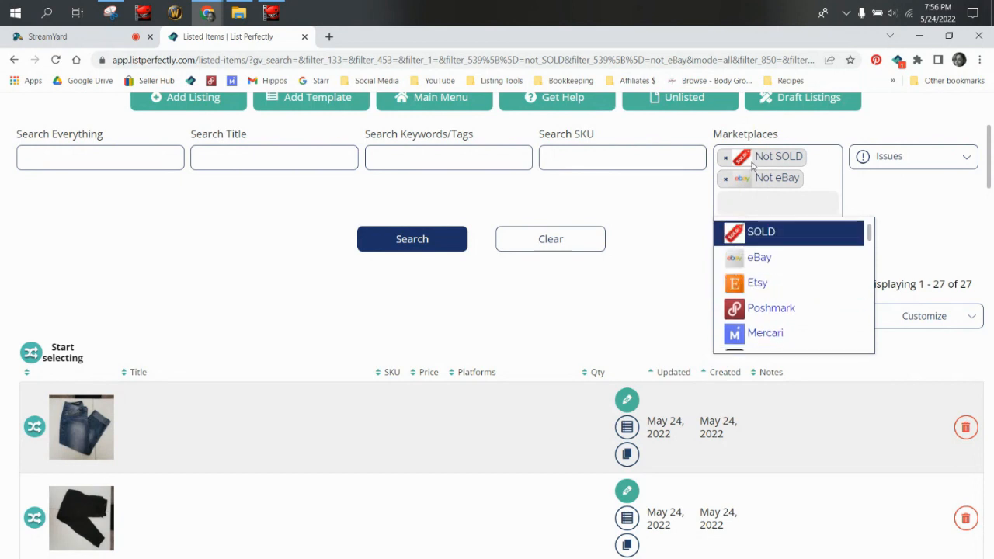
left_click(673, 259)
scroll(550, 326, "down", 3)
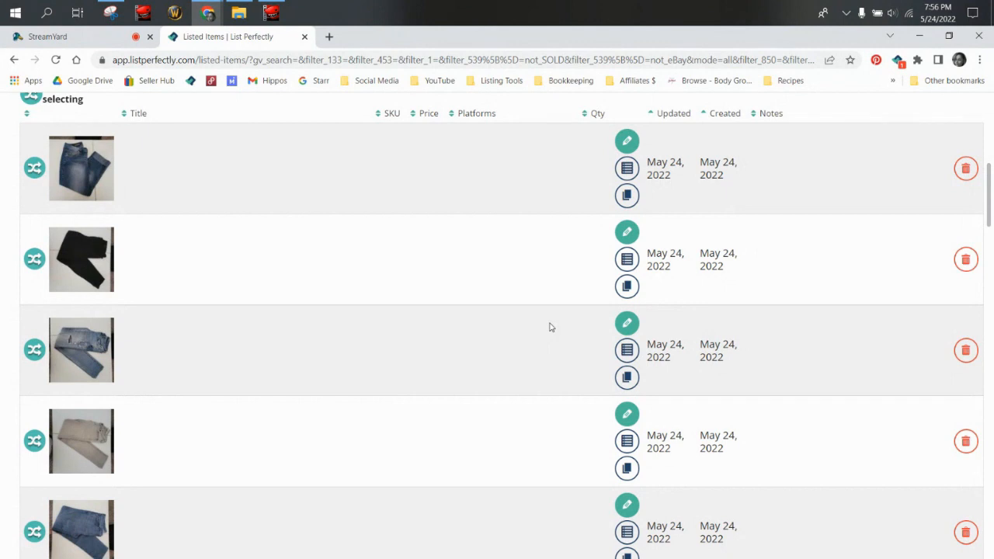
- Delete the untitled listing dated May 24, 2022 that has no photo
scroll(550, 327, "down", 10)
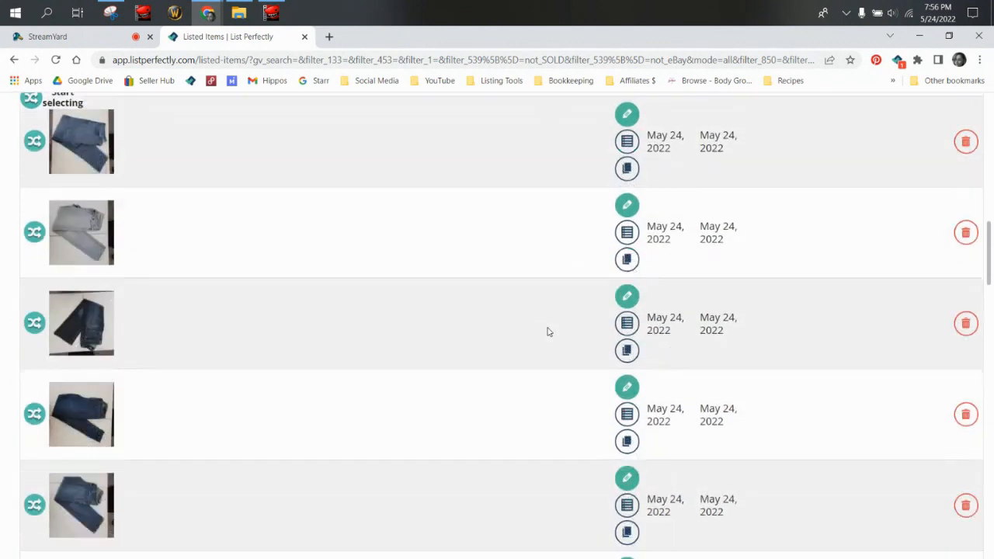
scroll(549, 332, "down", 3)
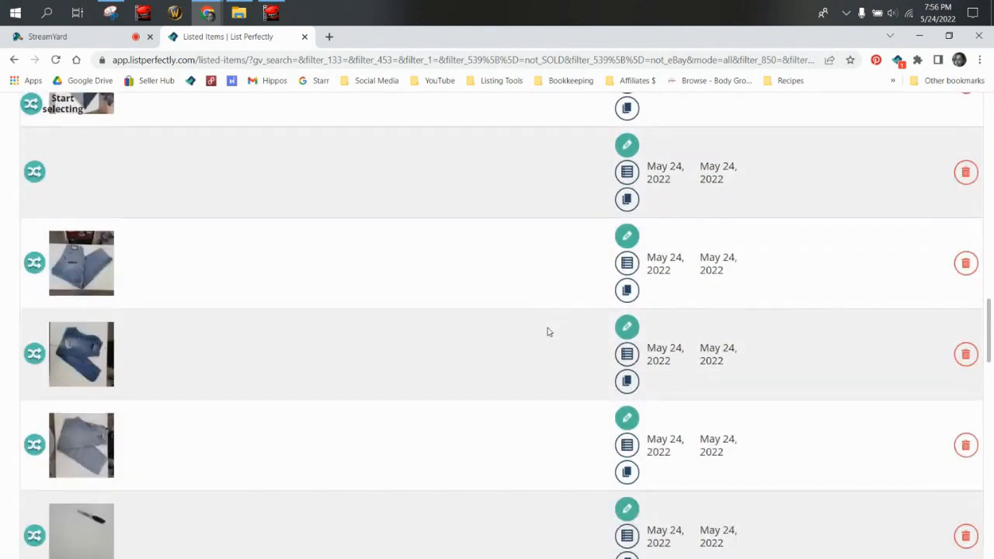
left_click(963, 175)
scroll(453, 270, "down", 2)
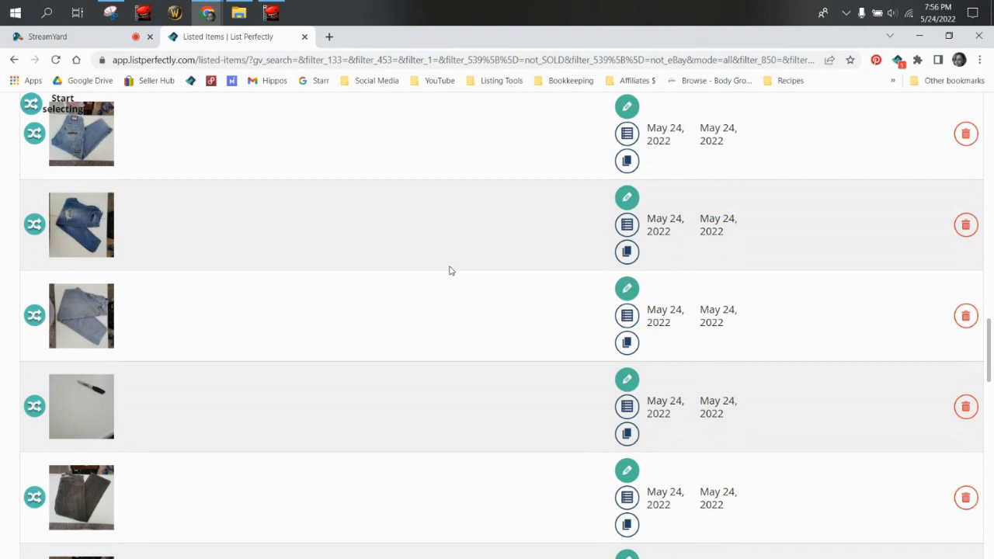
- Open the listing whose thumbnail shows only a pen in a new tab, view its images, and close it
scroll(451, 271, "down", 5)
scroll(451, 271, "up", 2)
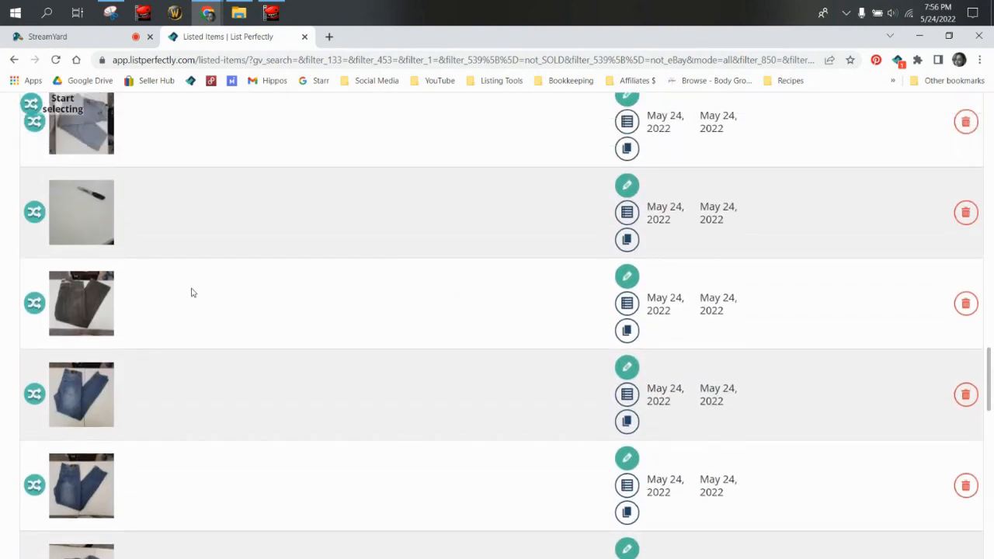
right_click(627, 184)
left_click(660, 192)
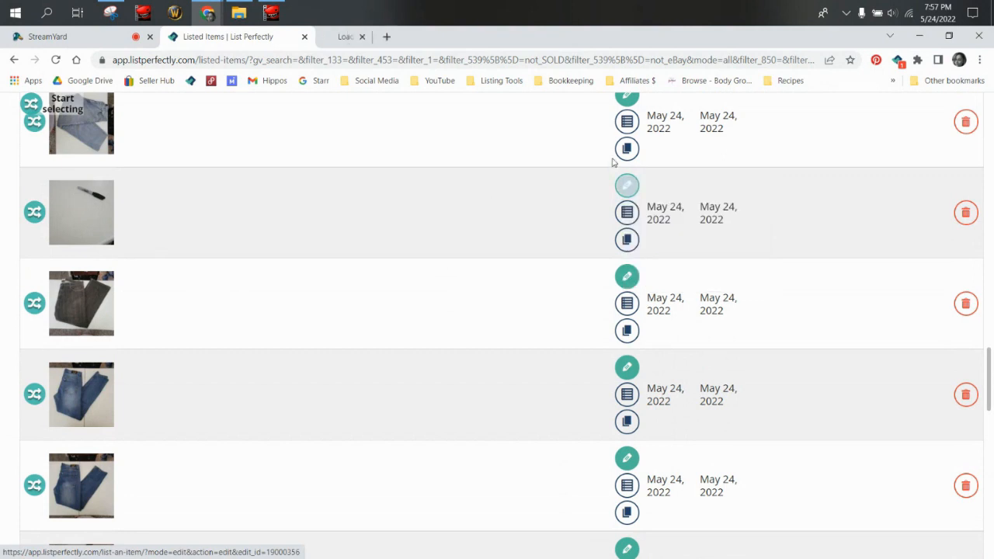
left_click(353, 37)
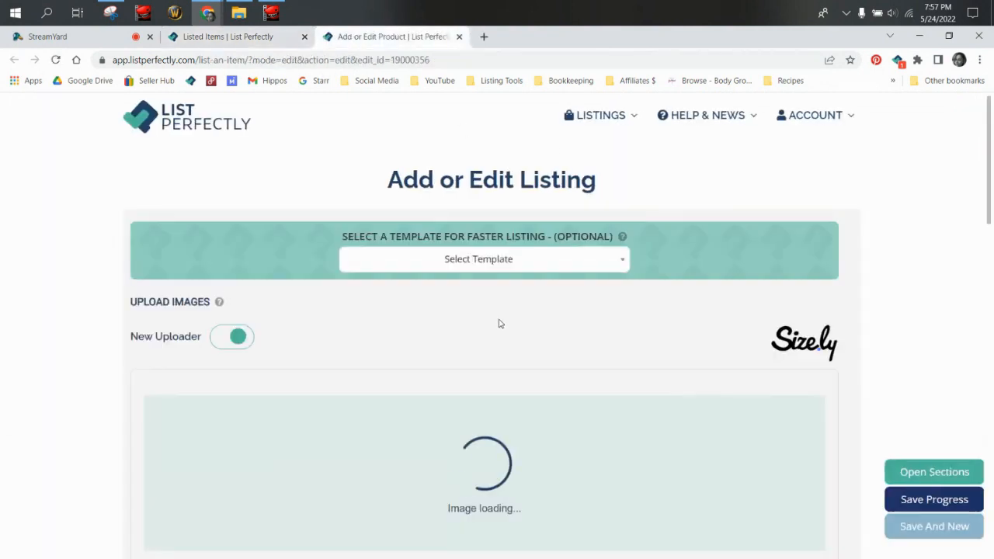
scroll(500, 324, "down", 4)
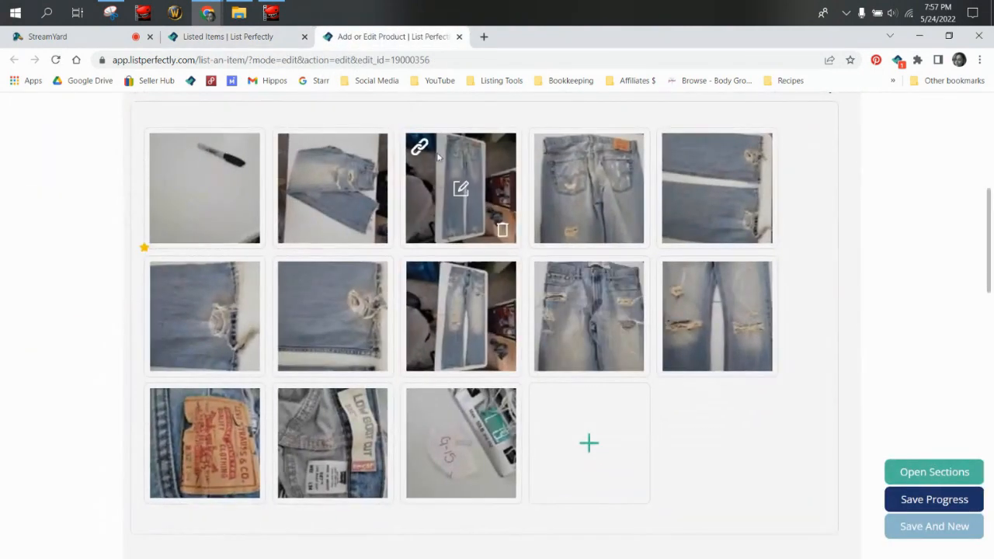
left_click(459, 36)
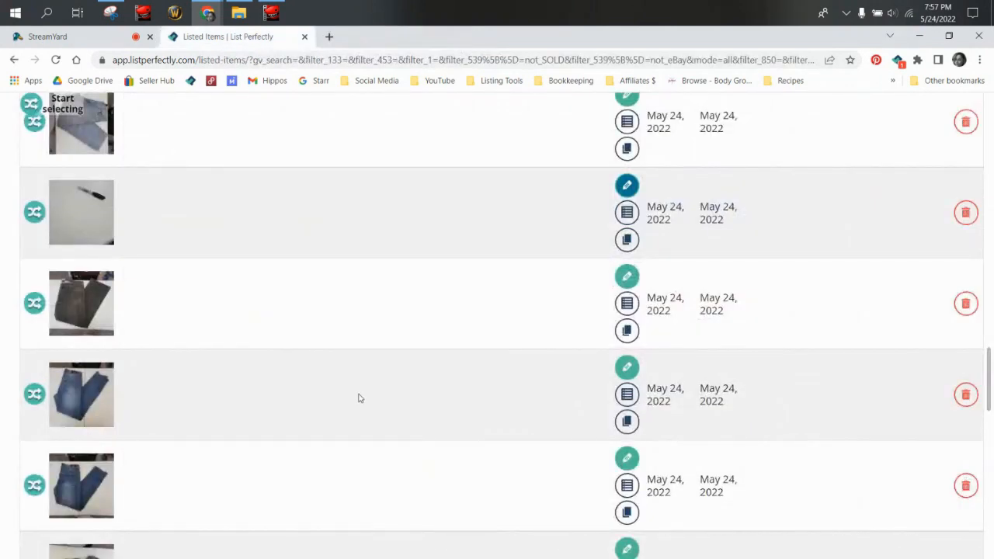
- Examine the remaining listings to the end of the list, checking their photos, titles, SKUs, prices and platforms
scroll(147, 311, "down", 2)
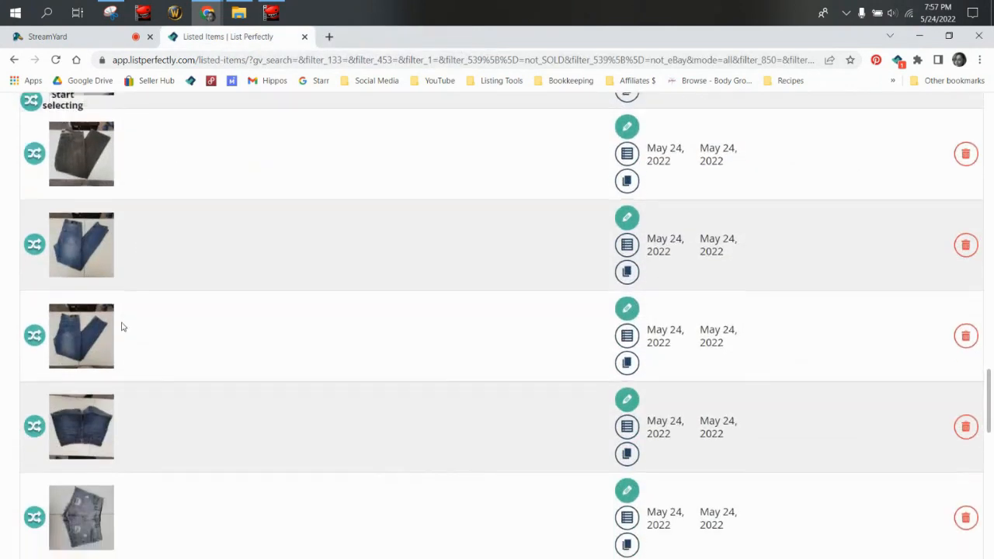
scroll(122, 326, "down", 3)
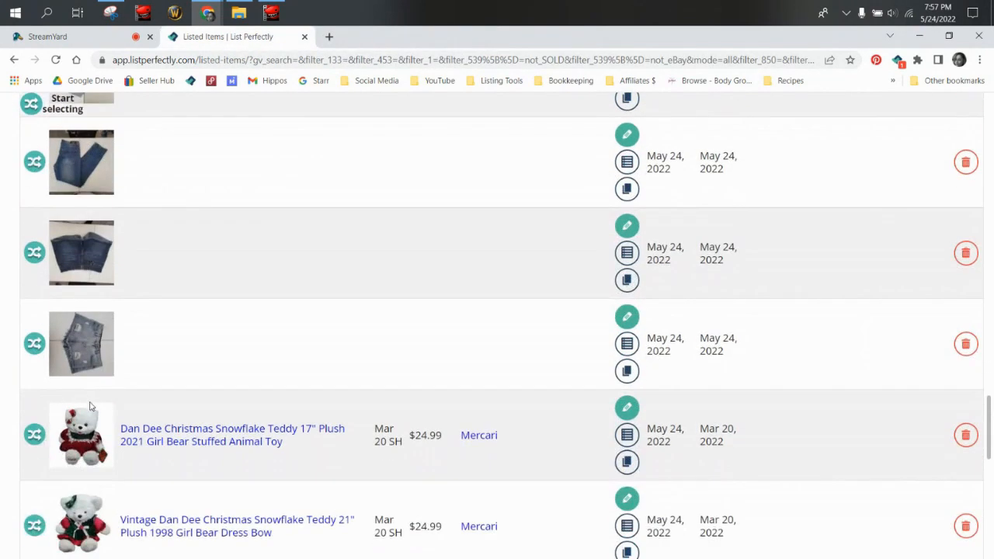
scroll(89, 404, "down", 2)
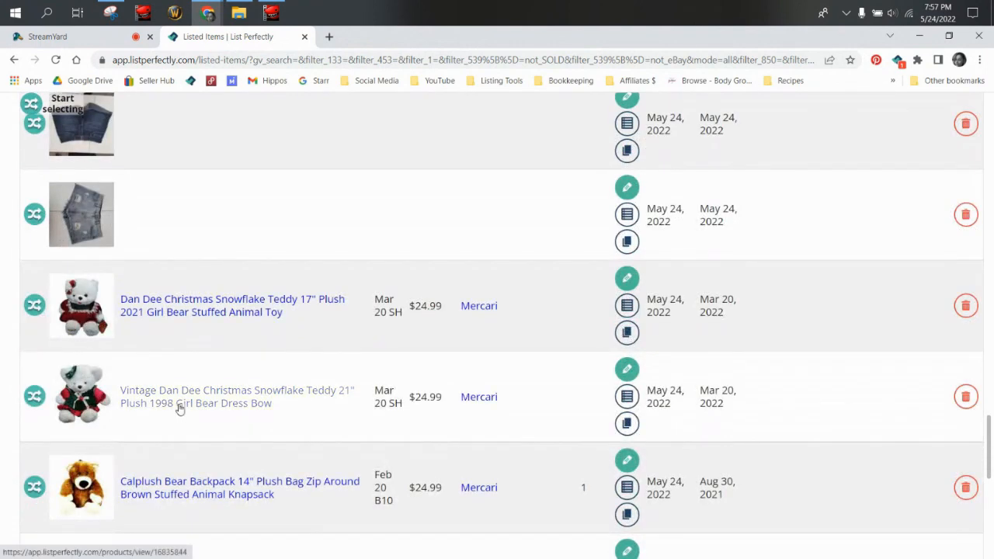
scroll(179, 410, "down", 4)
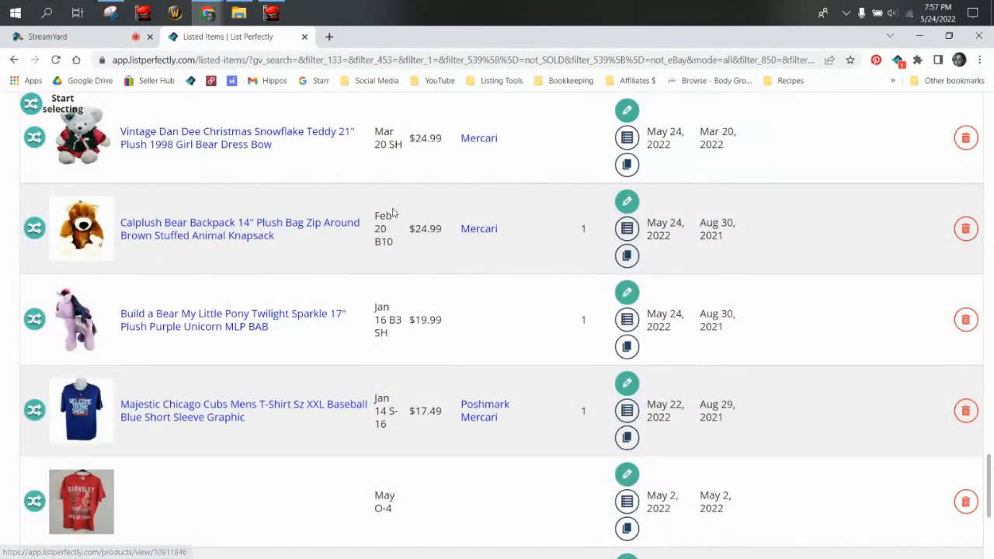
scroll(393, 212, "up", 3)
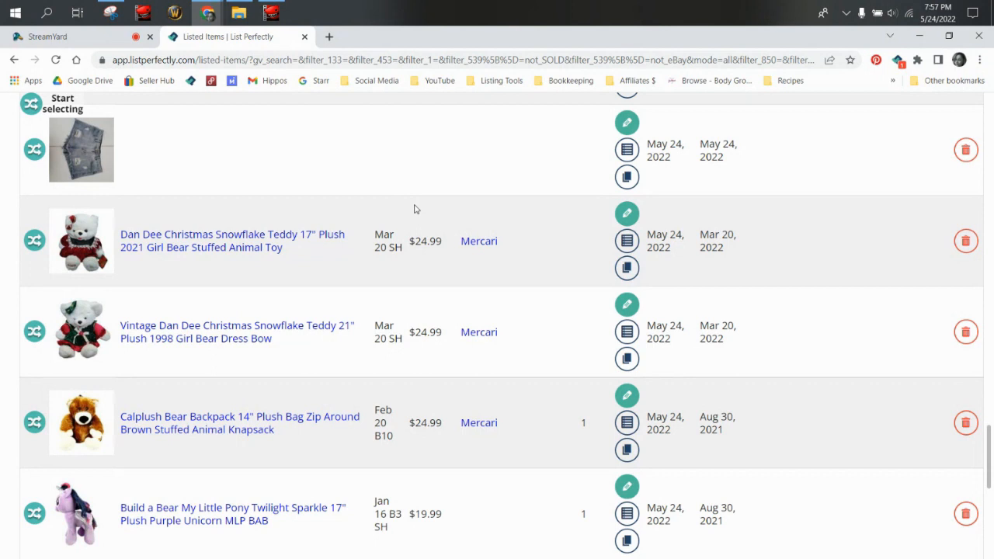
scroll(415, 209, "down", 5)
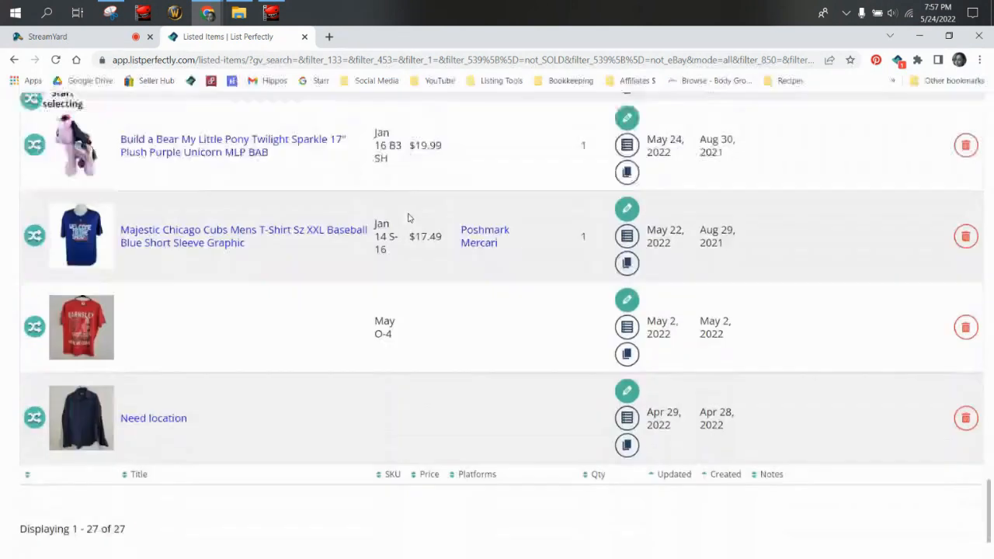
scroll(409, 217, "up", 10)
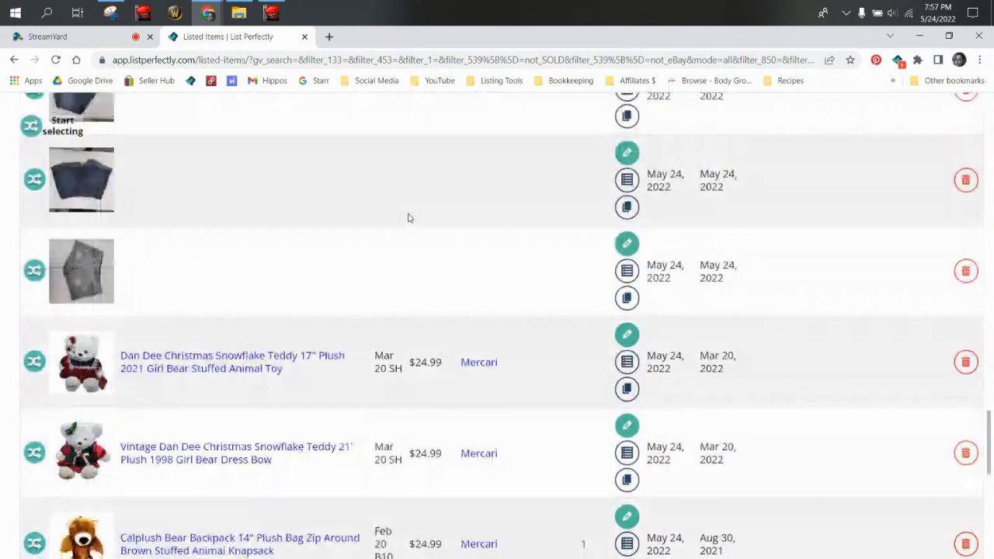
scroll(410, 217, "down", 3)
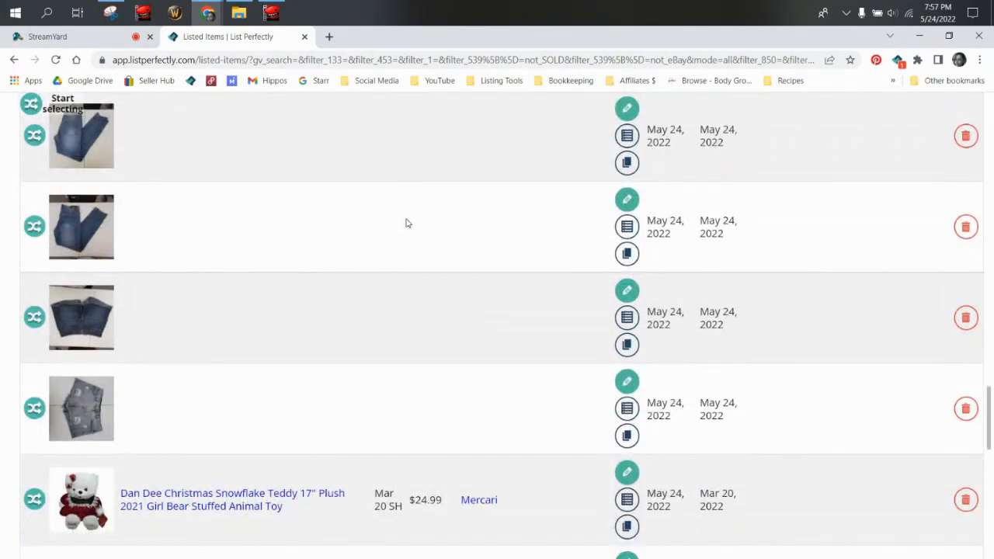
- Open the untitled light-wash cutoff denim shorts listing for editing in a new tab and switch to it
right_click(644, 386)
left_click(660, 391)
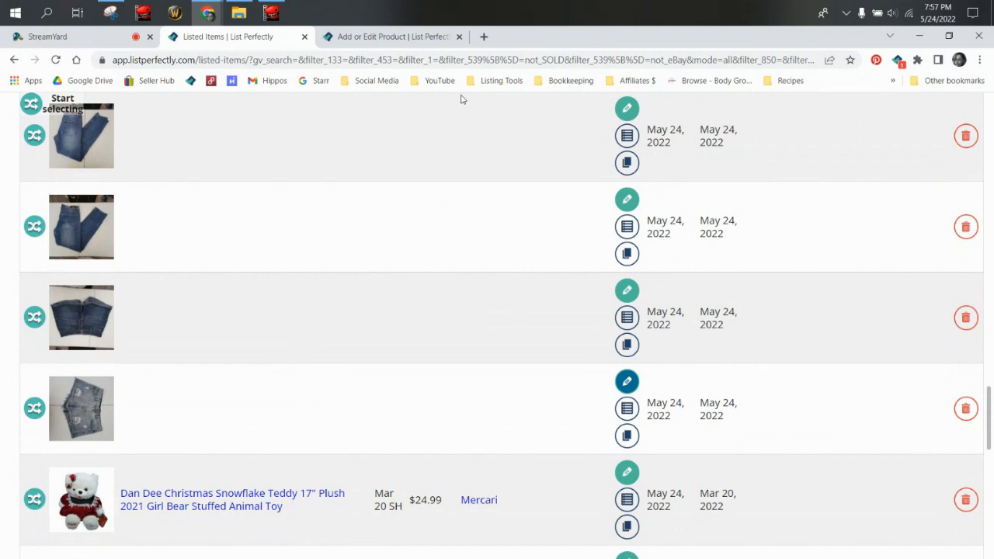
scroll(453, 242, "up", 11)
scroll(679, 215, "up", 10)
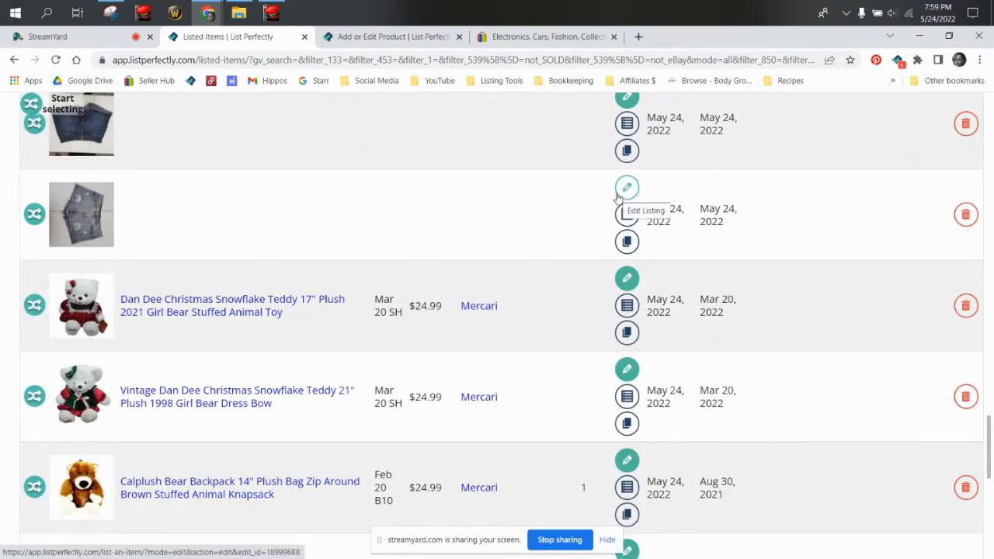
left_click(622, 194)
left_click(380, 35)
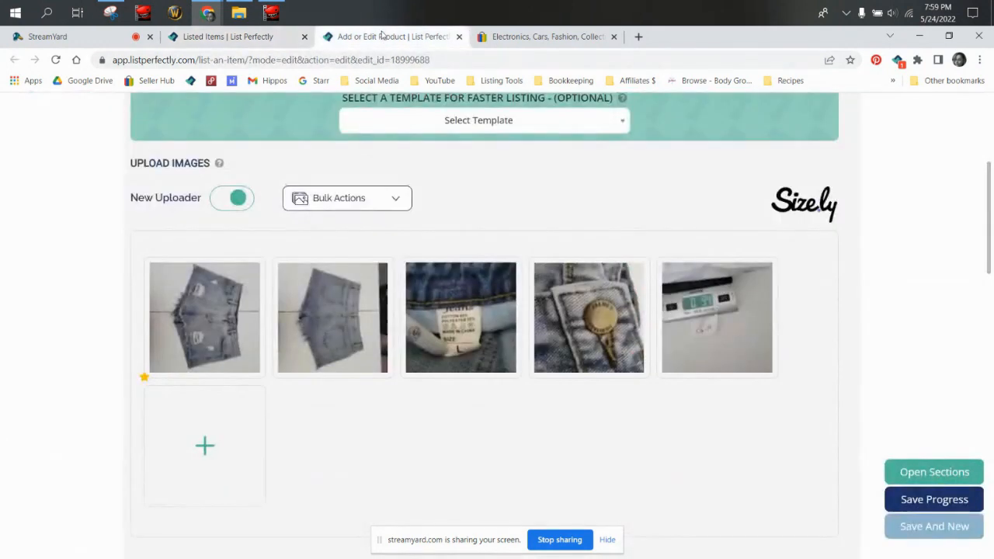
- Look over the untitled jeans drafts in the listed items and return to the denim shorts listing
left_click(247, 37)
scroll(327, 418, "up", 14)
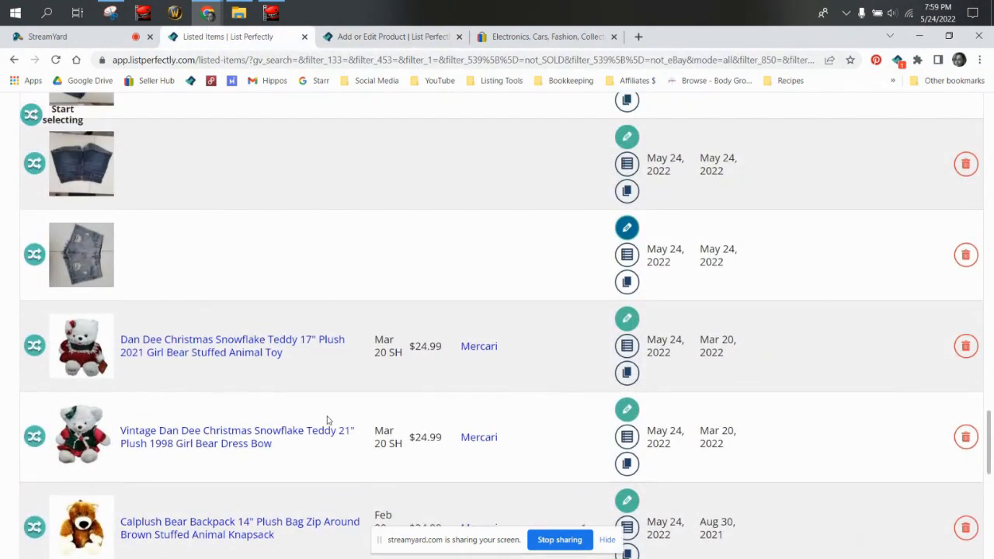
scroll(326, 409, "up", 10)
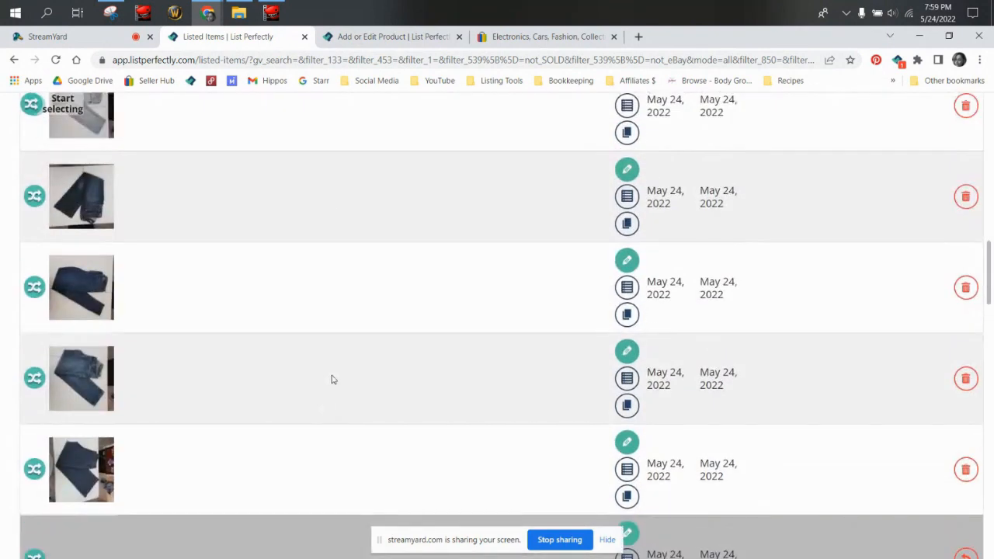
scroll(329, 214, "up", 1)
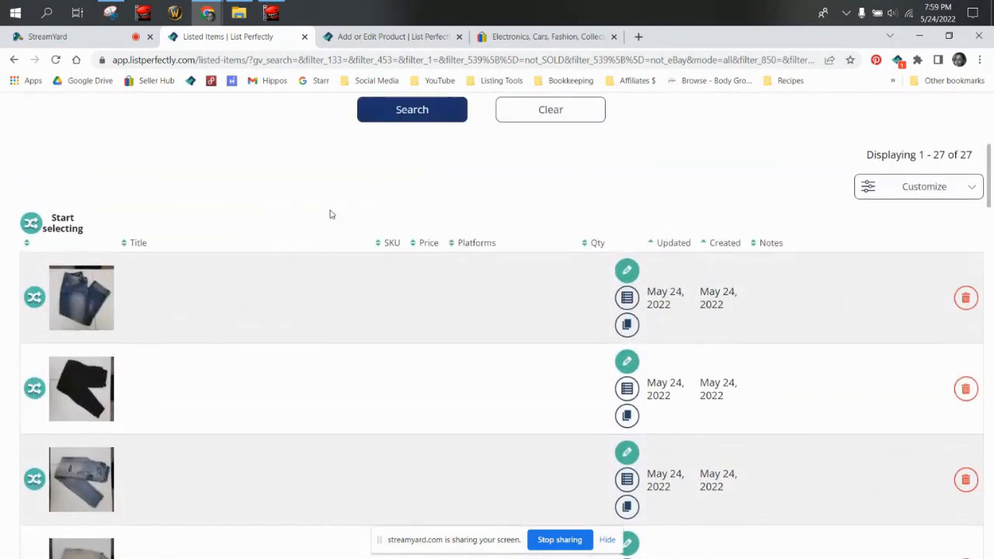
scroll(329, 215, "down", 4)
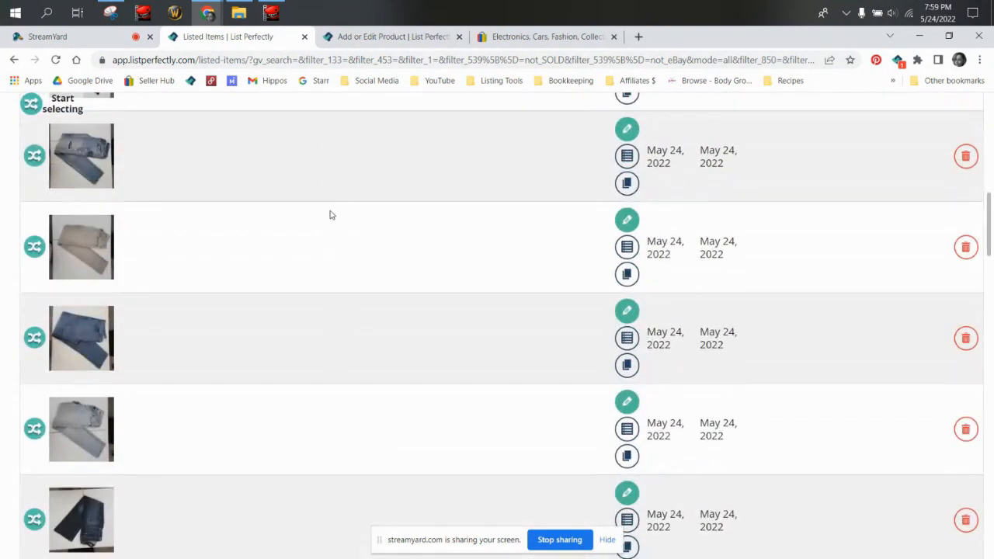
left_click(390, 36)
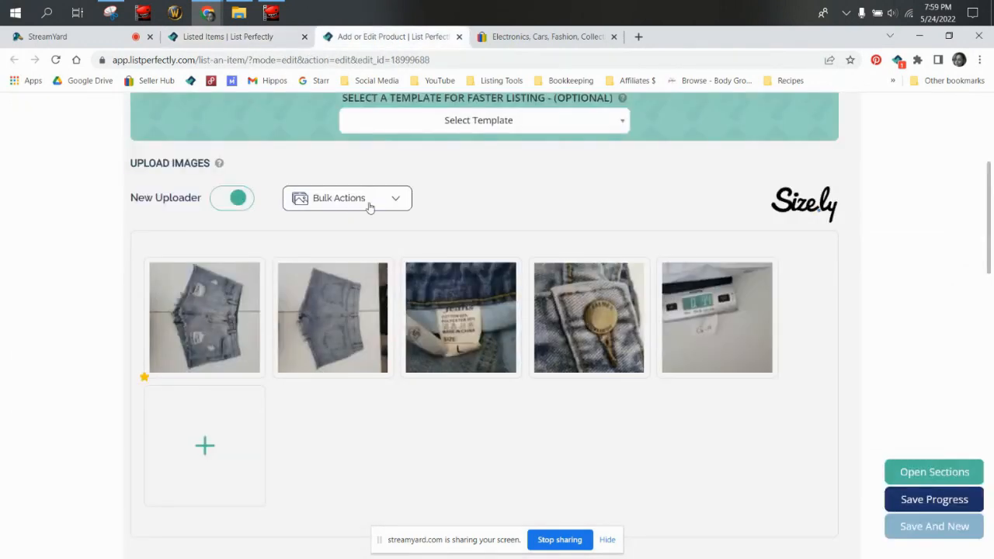
- View the enlarged photo of the scale and location tag, close it, and look through the listing's detail fields
left_click(718, 319)
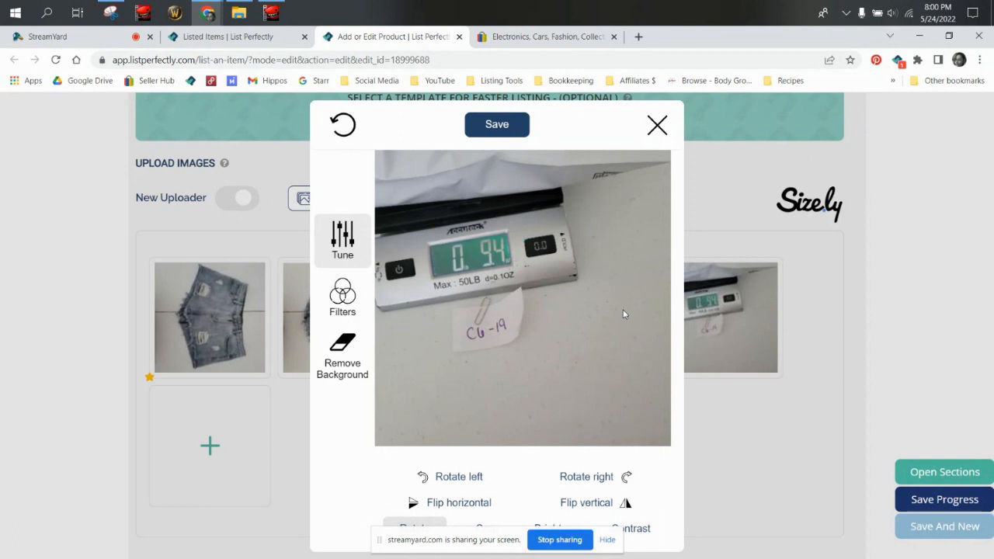
left_click(658, 125)
scroll(660, 272, "down", 4)
scroll(670, 329, "down", 5)
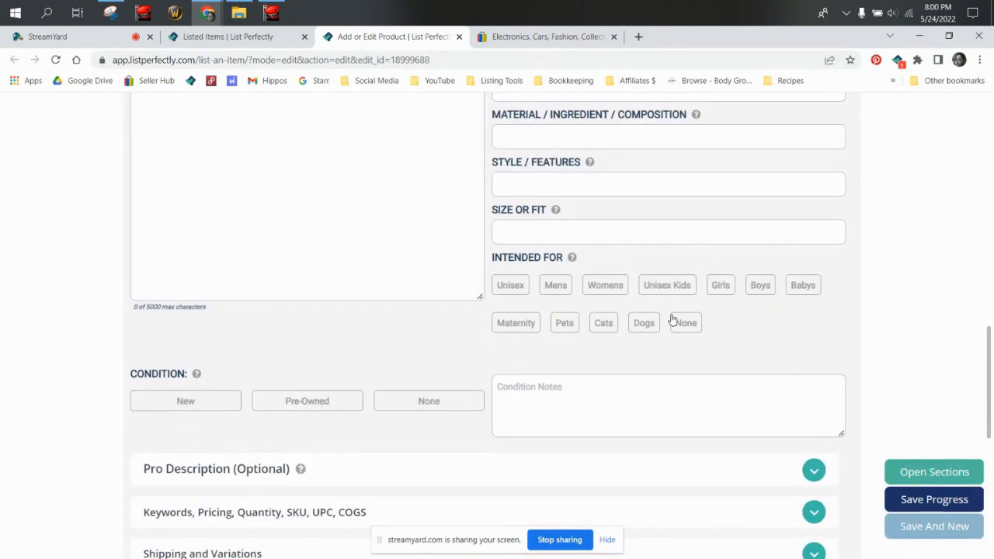
- Apply the "Womens Jeans Sz Rise Wash Denim Pants" template to the denim shorts listing
scroll(677, 291, "up", 11)
left_click(573, 256)
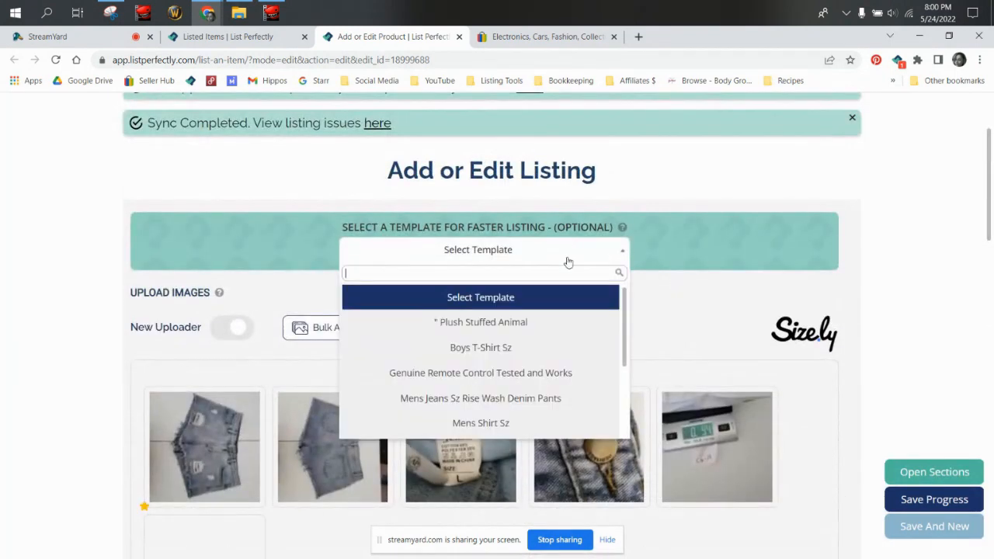
scroll(557, 397, "down", 1)
left_click(547, 420)
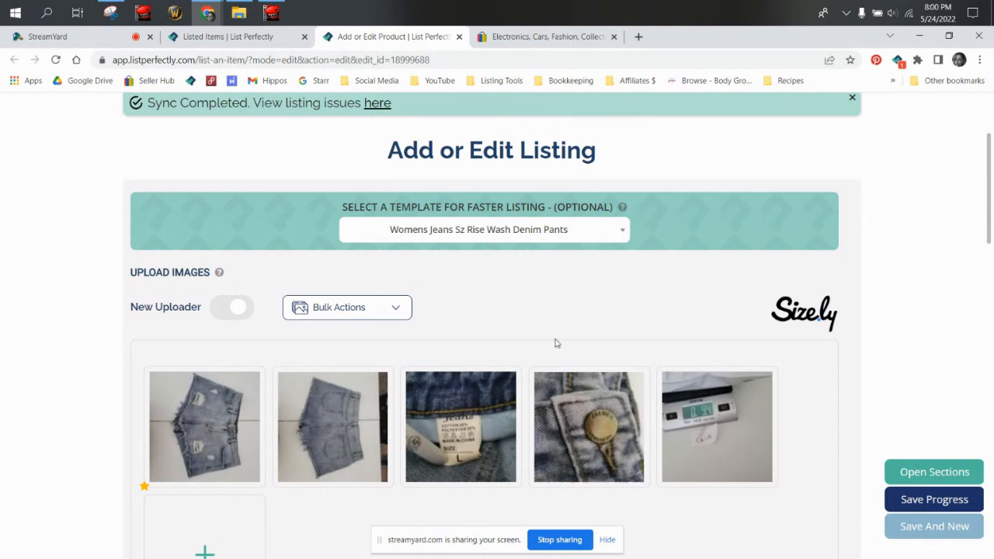
- Switch the listing to the "Womens Skirt Sz" template, check the fields it fills in, and reselect the same template
left_click(520, 233)
scroll(536, 400, "down", 1)
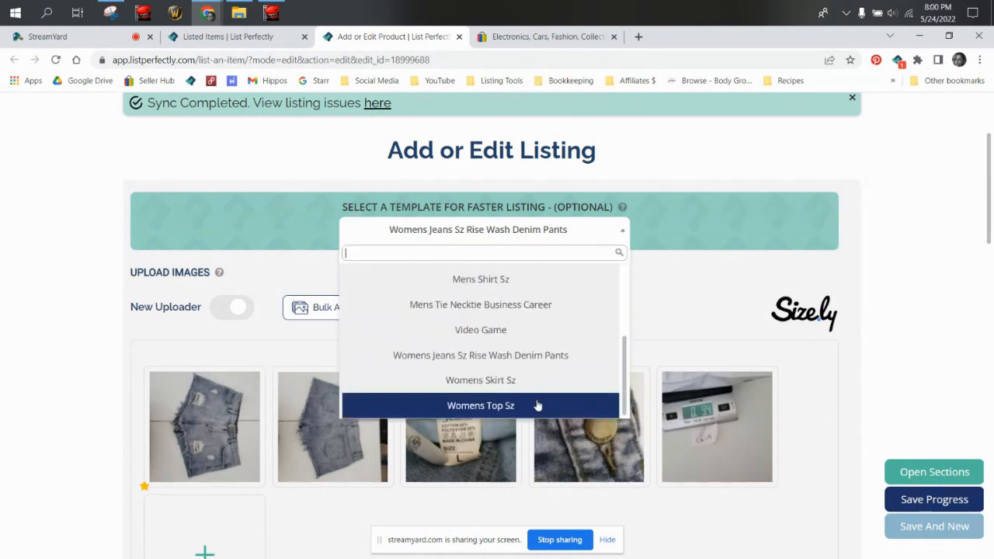
left_click(535, 381)
scroll(535, 369, "down", 5)
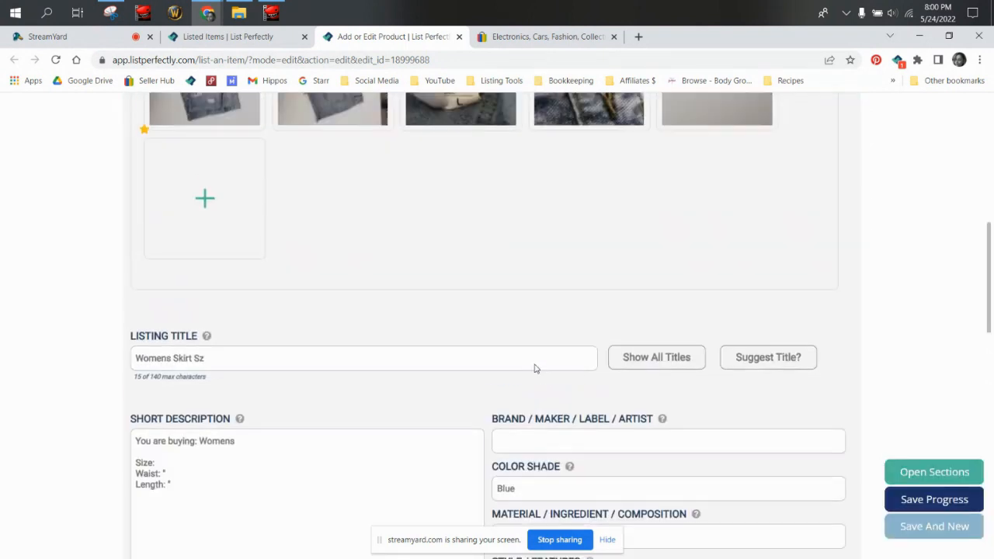
scroll(533, 371, "down", 2)
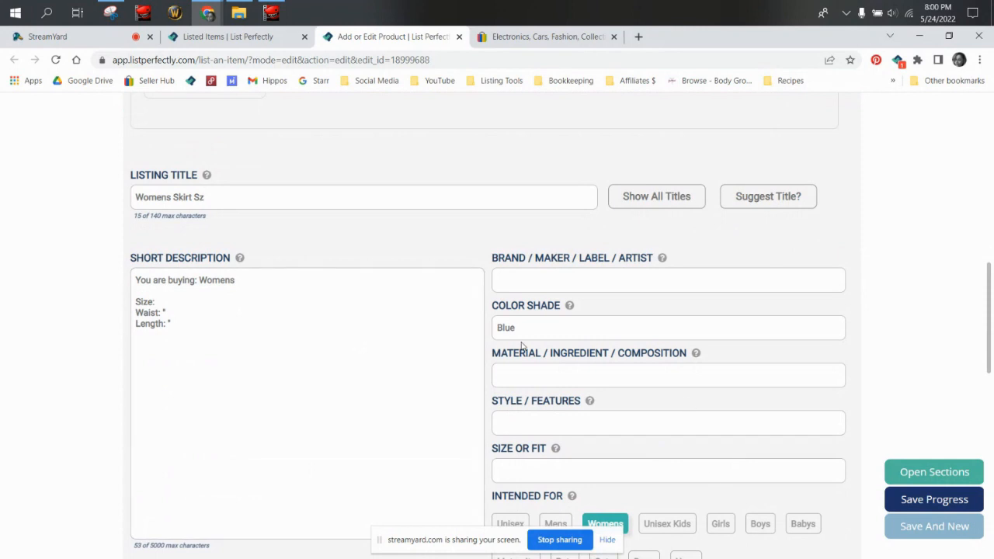
scroll(522, 347, "up", 5)
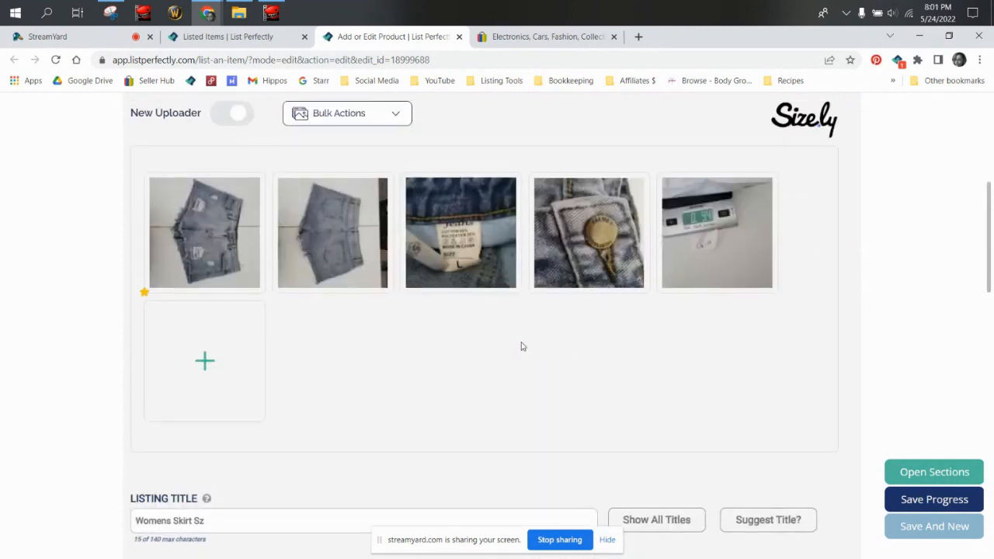
scroll(522, 346, "up", 4)
left_click(508, 303)
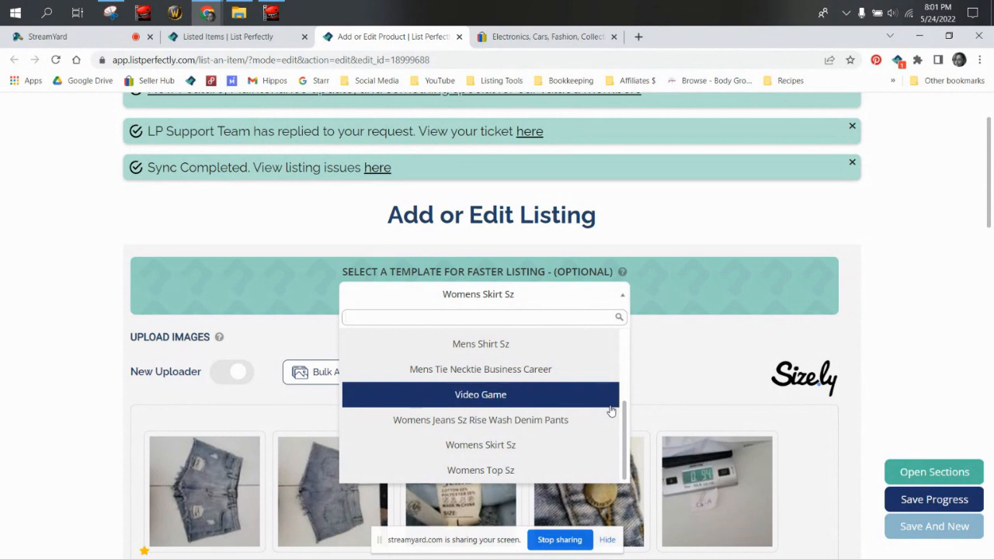
left_click(557, 445)
- Set the shipping weight to 10 oz based on the scale photo, leaving the lb / kg value empty
scroll(552, 393, "down", 15)
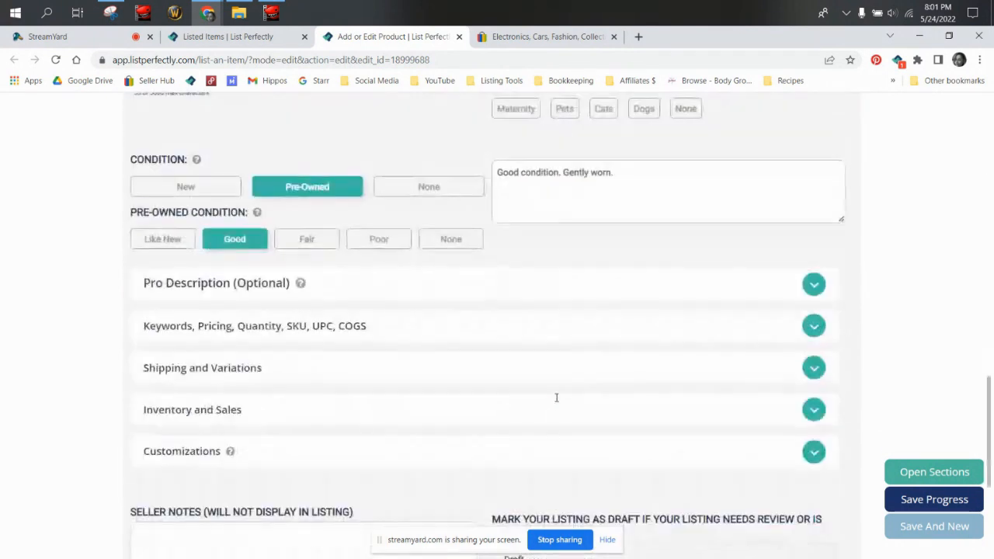
scroll(580, 393, "down", 1)
left_click(811, 304)
scroll(536, 320, "up", 6)
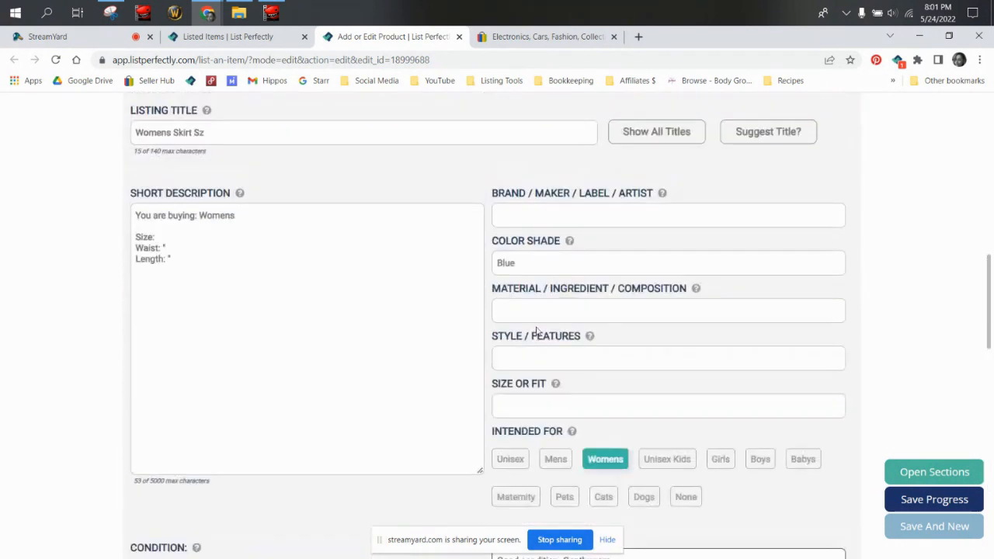
scroll(544, 330, "up", 5)
scroll(608, 378, "down", 4)
scroll(608, 377, "down", 8)
left_click(405, 429)
type("10")
key("shift+Tab")
key("BackSpace")
- Recheck the location tag photo and enter "May C6-19" as the listing's SKU
scroll(539, 297, "up", 8)
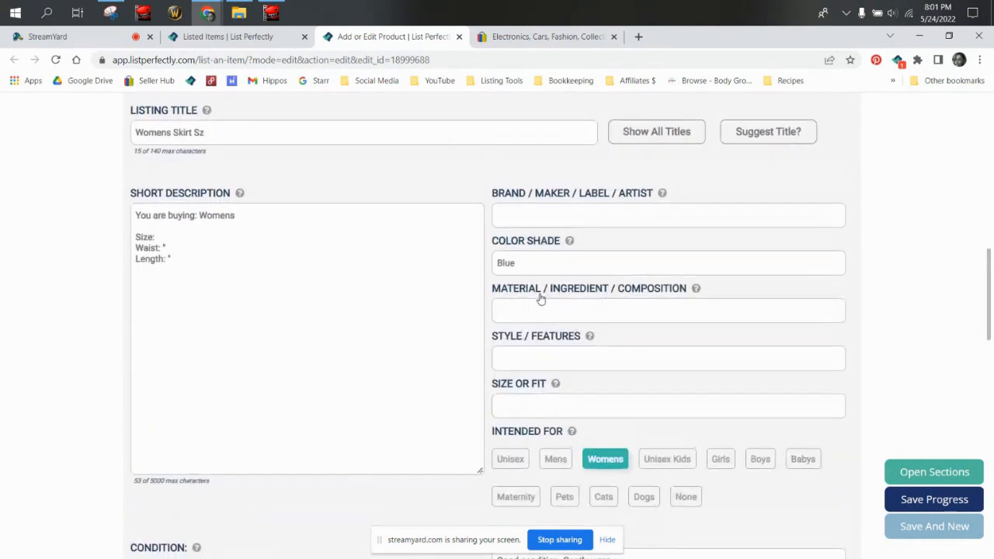
scroll(541, 299, "up", 6)
scroll(626, 323, "down", 6)
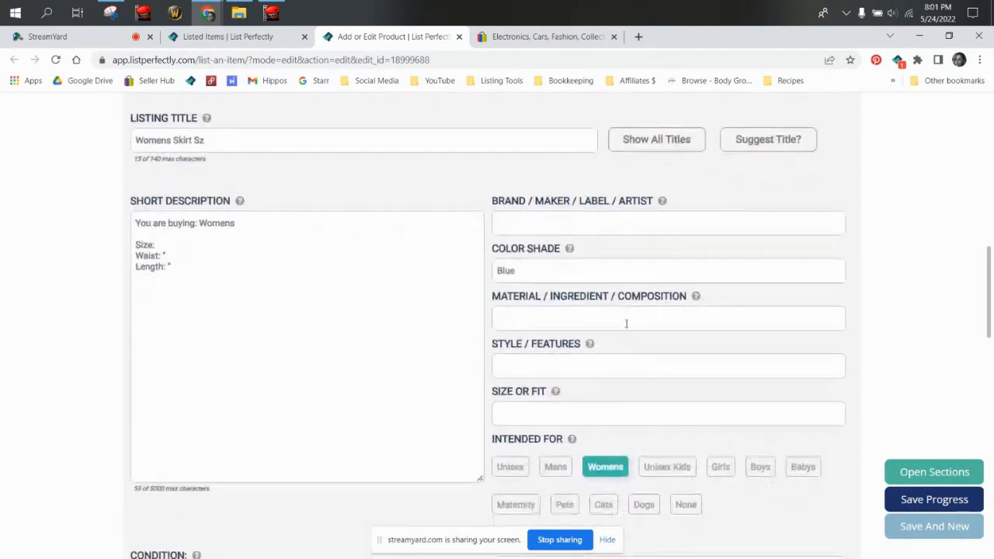
scroll(626, 323, "down", 10)
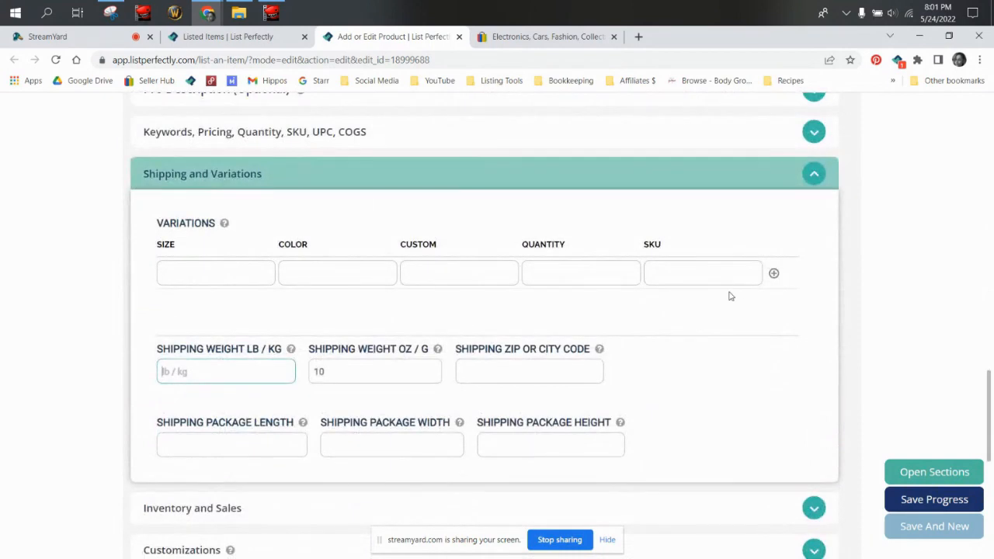
scroll(730, 296, "up", 2)
left_click(815, 261)
left_click(640, 440)
type("May ")
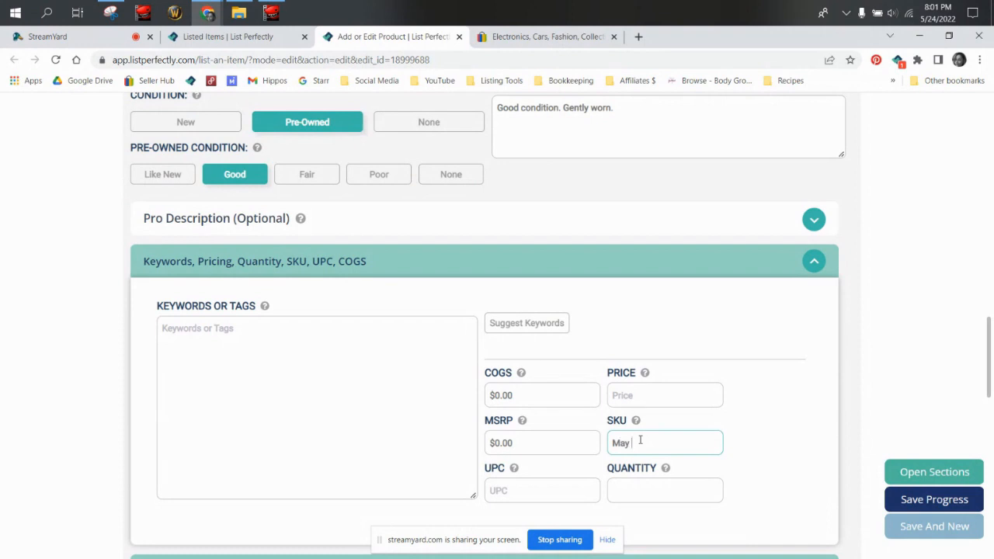
type("C6-19")
- Delete the photo of the scale and location tag from the listing's images
scroll(639, 393, "up", 10)
scroll(639, 392, "up", 5)
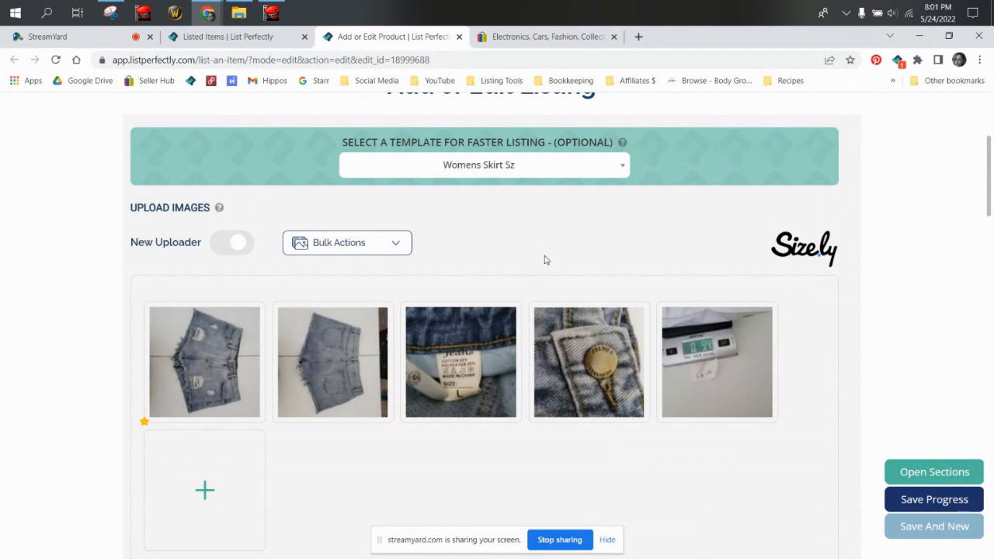
left_click(758, 404)
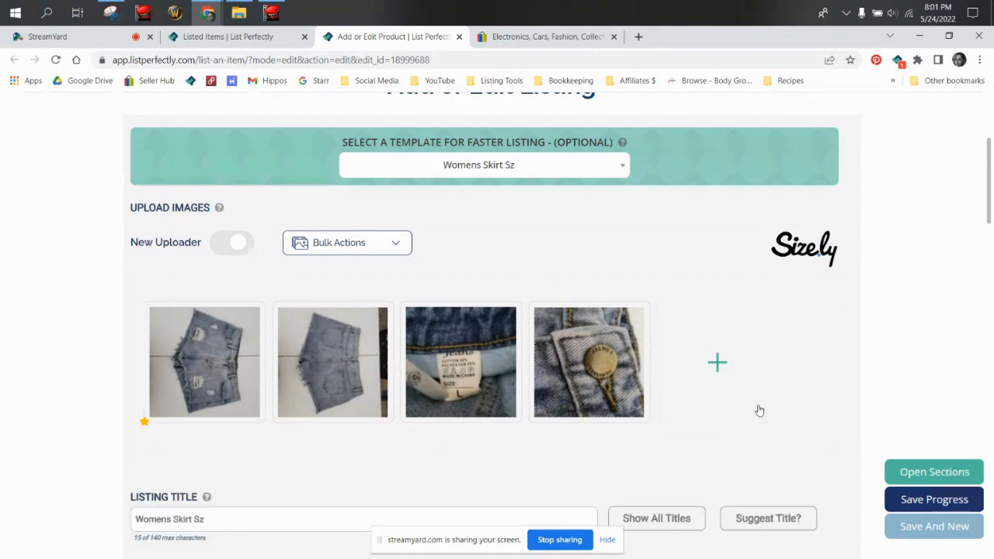
- Remove the backgrounds in bulk from the front and back photos of the shorts
left_click(301, 242)
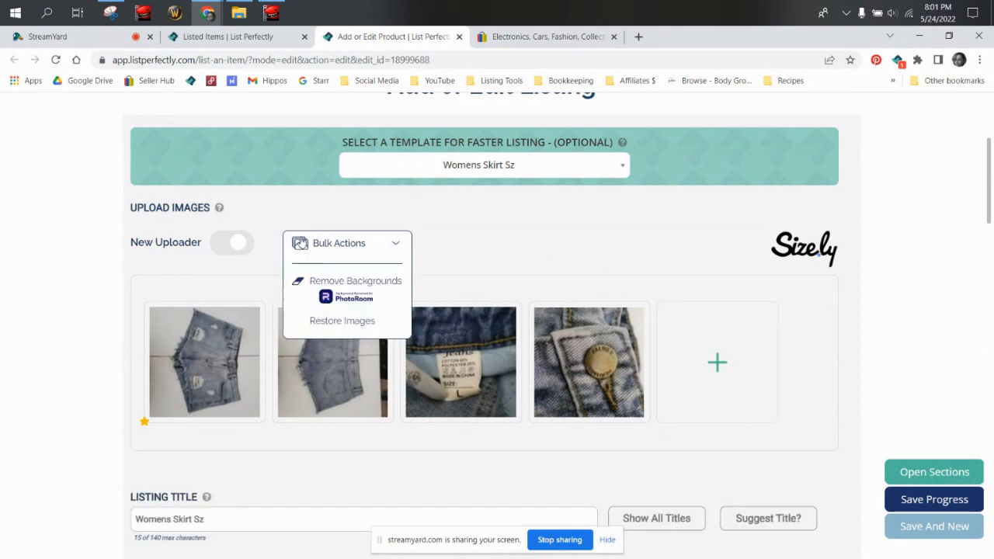
left_click(327, 283)
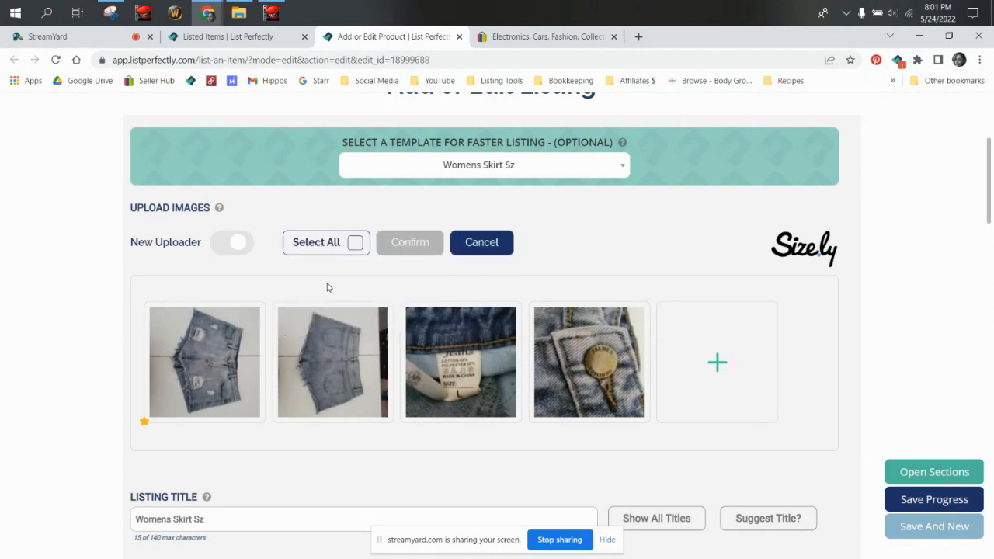
left_click(215, 354)
left_click(322, 356)
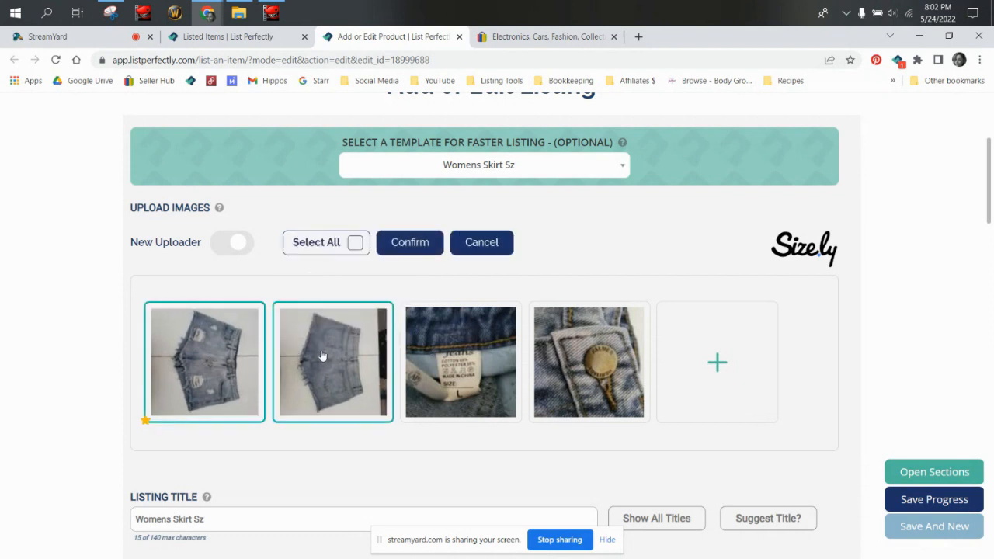
left_click(396, 244)
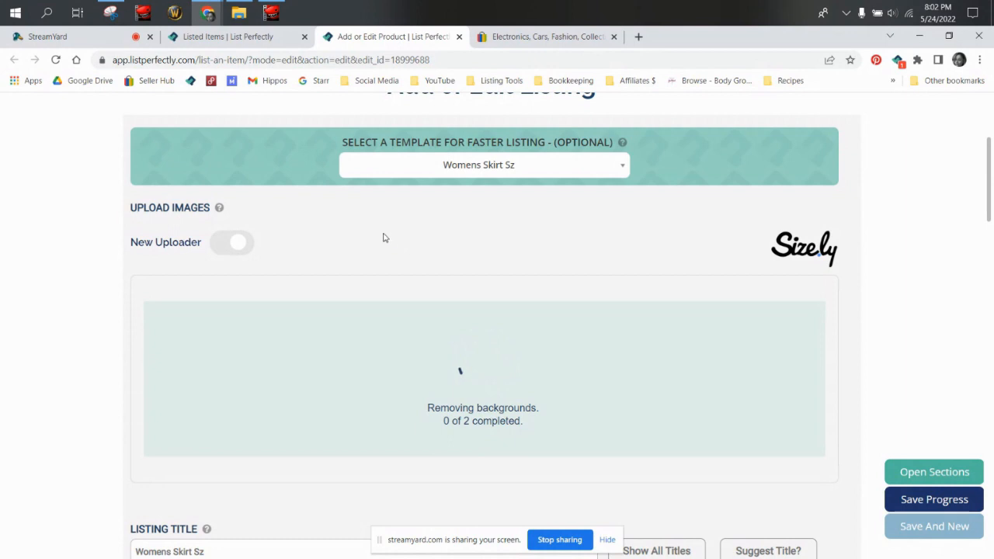
- Switch to the eBay home page, activate its search box, and return to the denim shorts listing
left_click(527, 39)
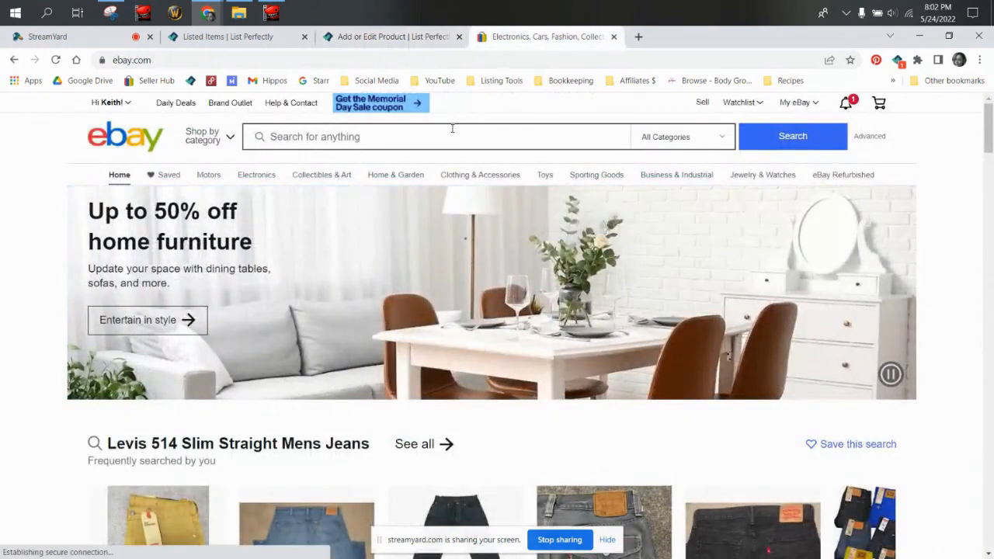
left_click(452, 128)
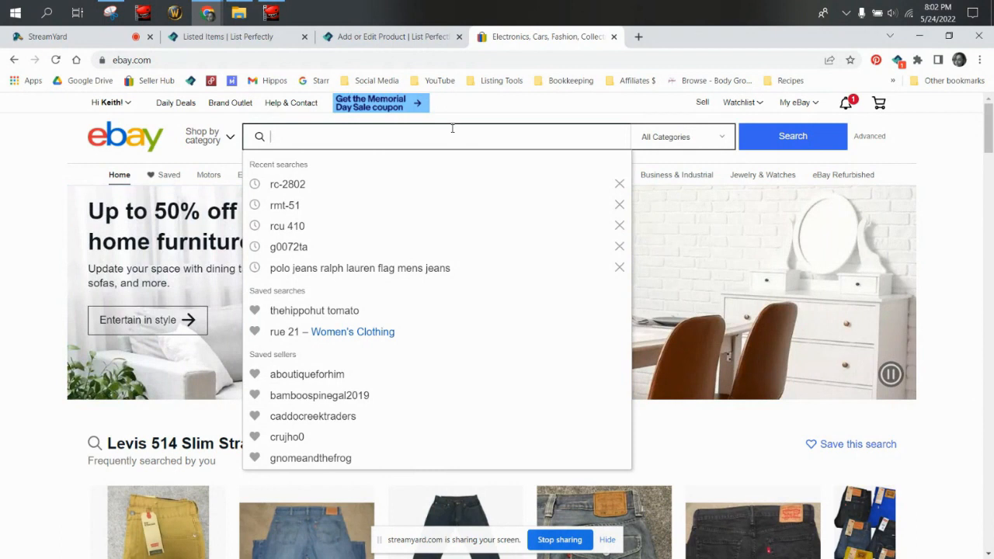
left_click(426, 36)
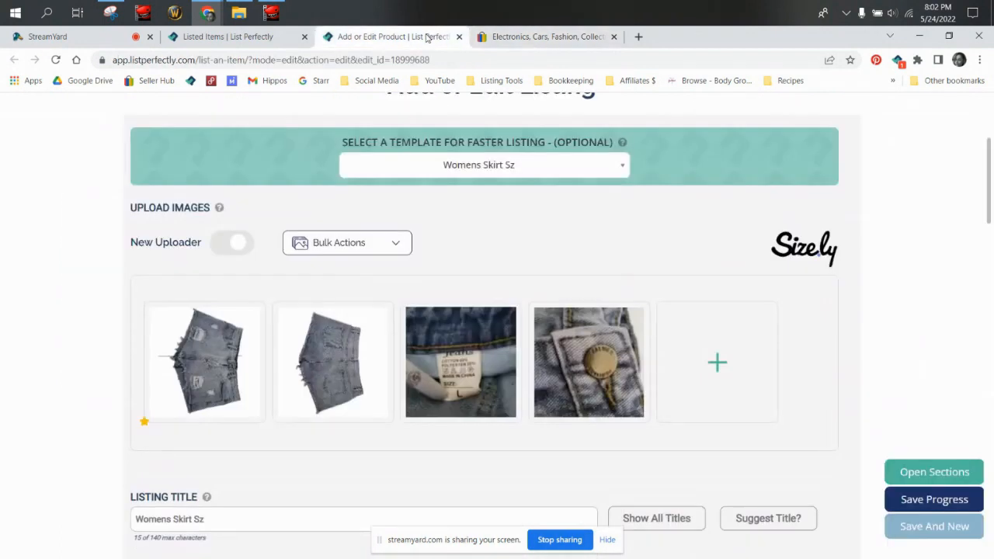
- Rotate the brand button photo a quarter turn left and save it
left_click(590, 367)
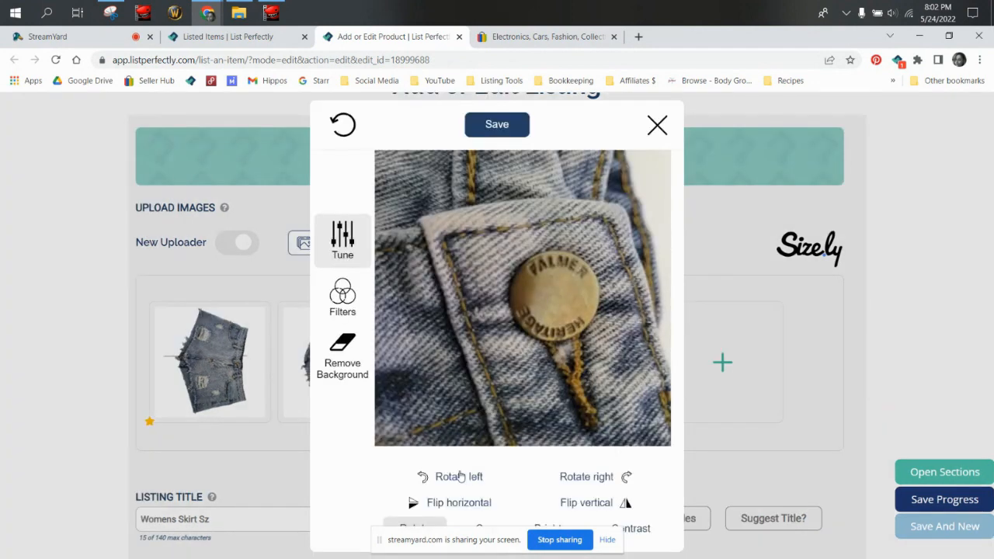
left_click(426, 477)
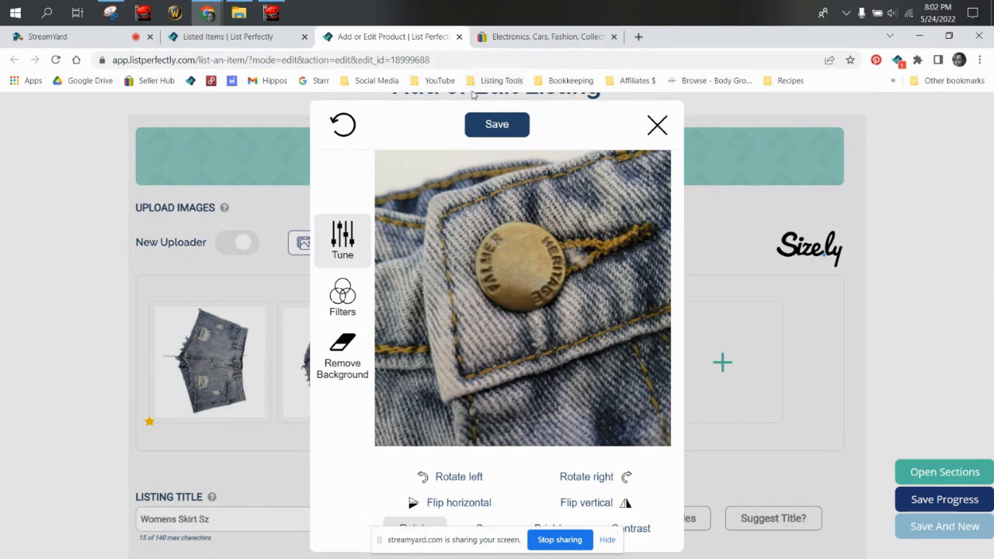
left_click(495, 126)
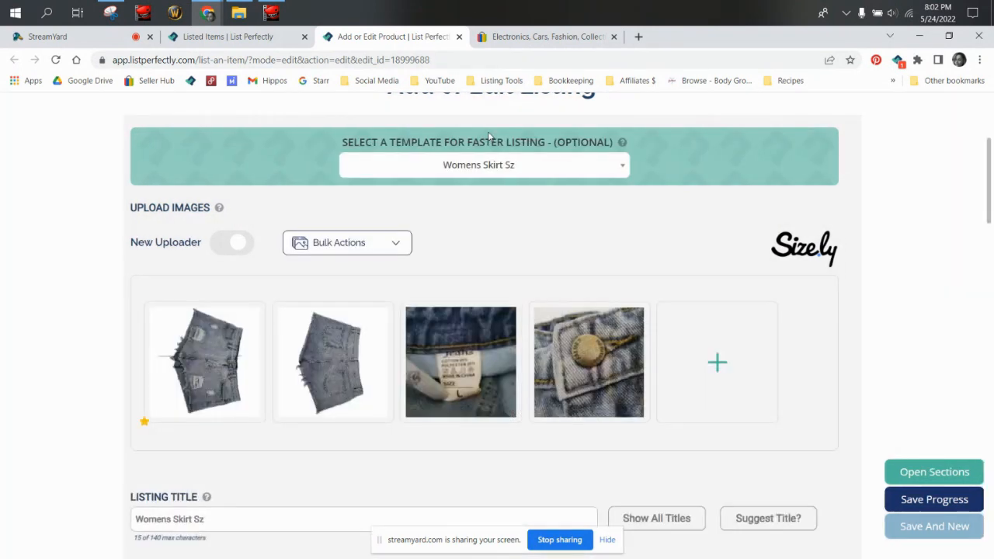
- Rotate the front and back photos of the shorts a quarter turn left so the waistbands face up, saving each
mouse_move(230, 346)
left_click(202, 365)
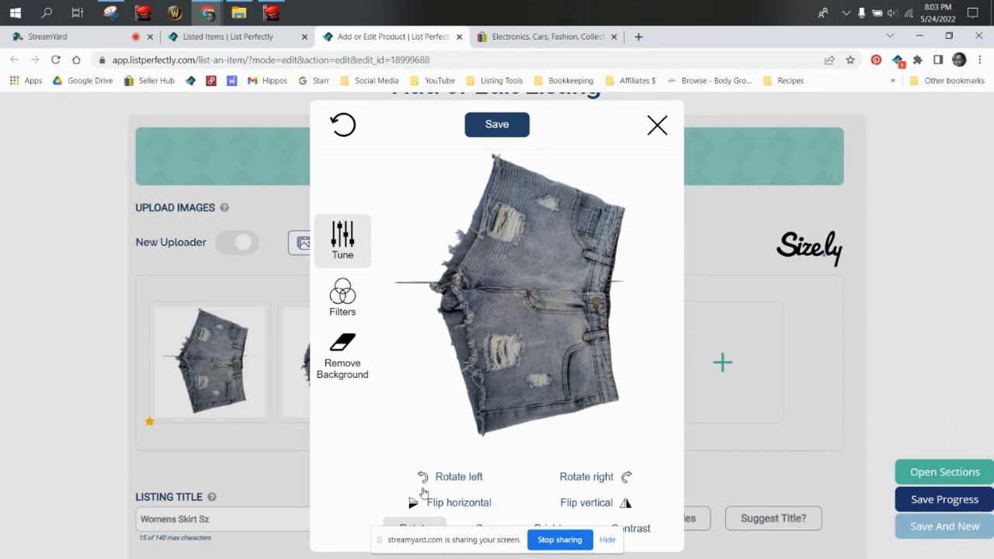
left_click(425, 482)
left_click(488, 127)
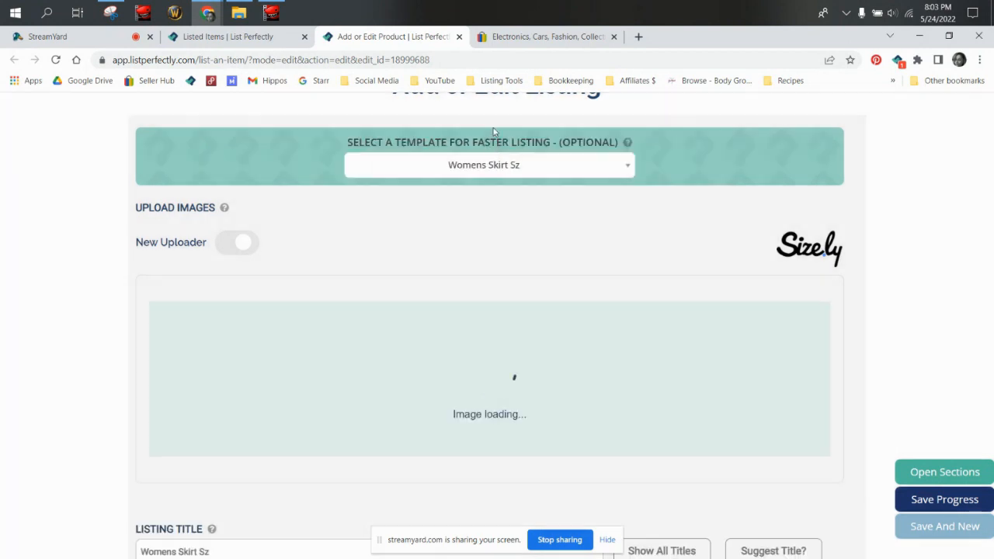
left_click(332, 365)
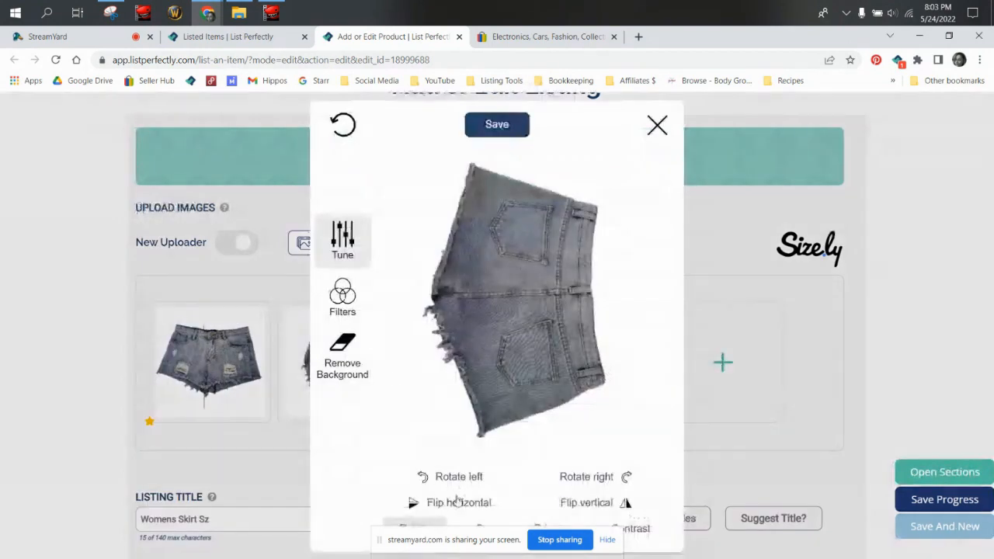
left_click(426, 482)
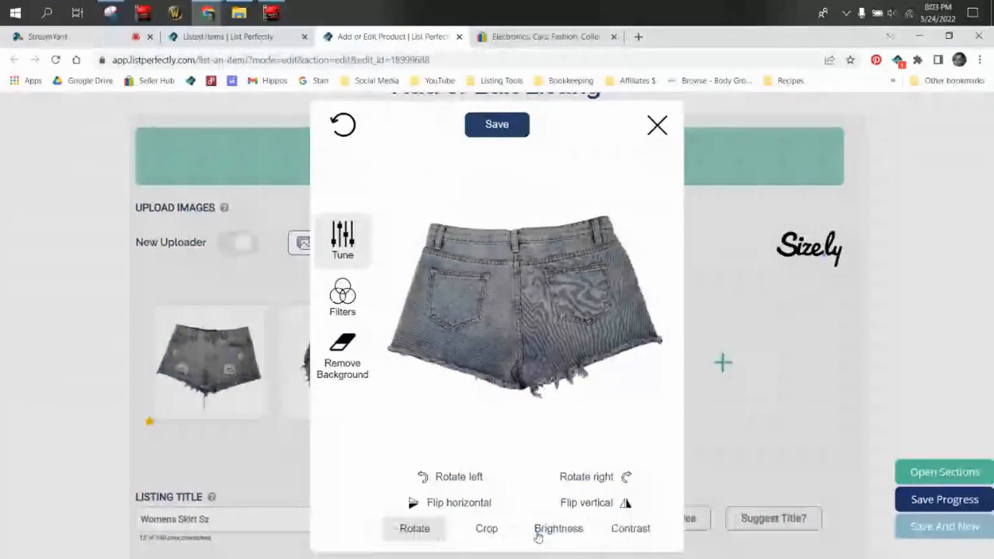
left_click(499, 126)
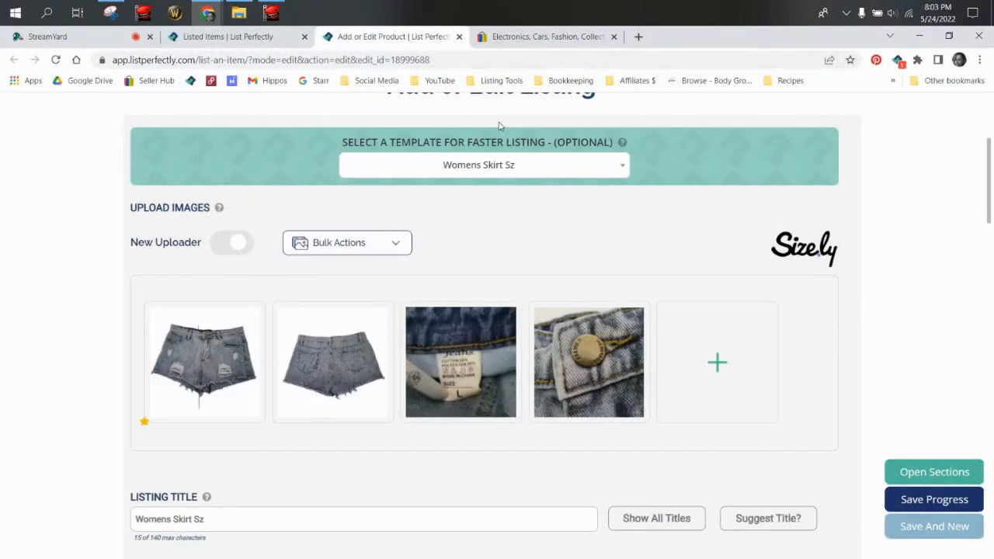
- Switch to eBay, search for "palmer heritage womens cut off jean short", and look through the results and filters
left_click(569, 38)
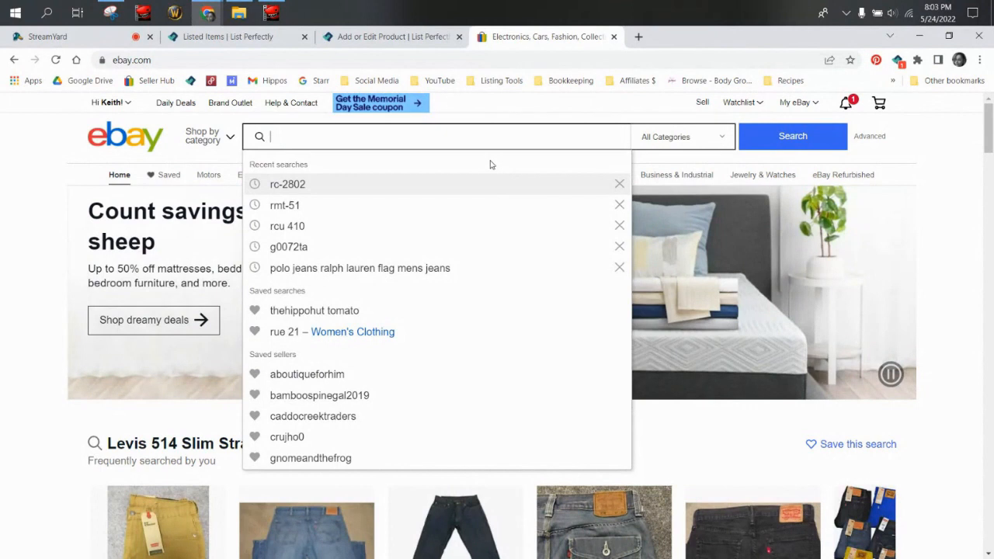
type("palmer her")
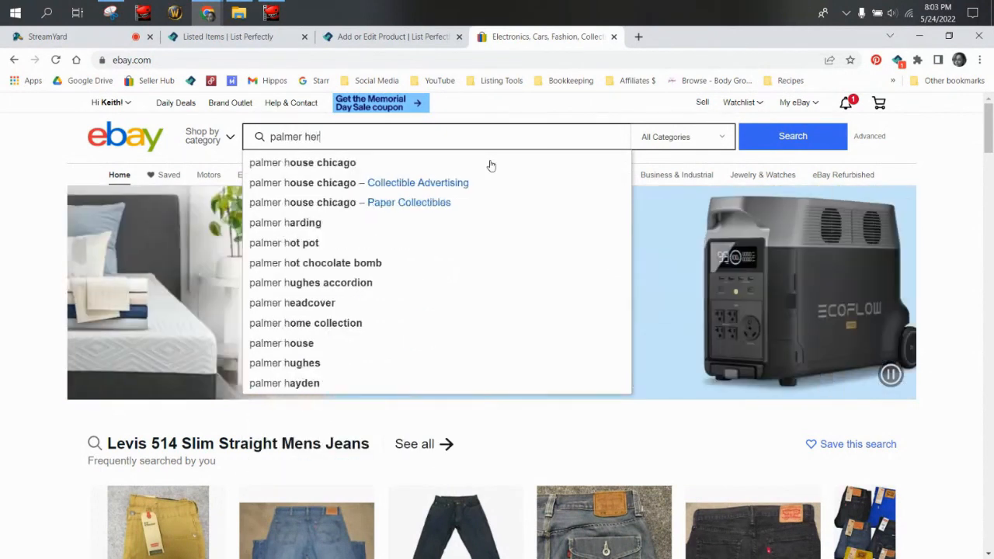
type("itage womens ")
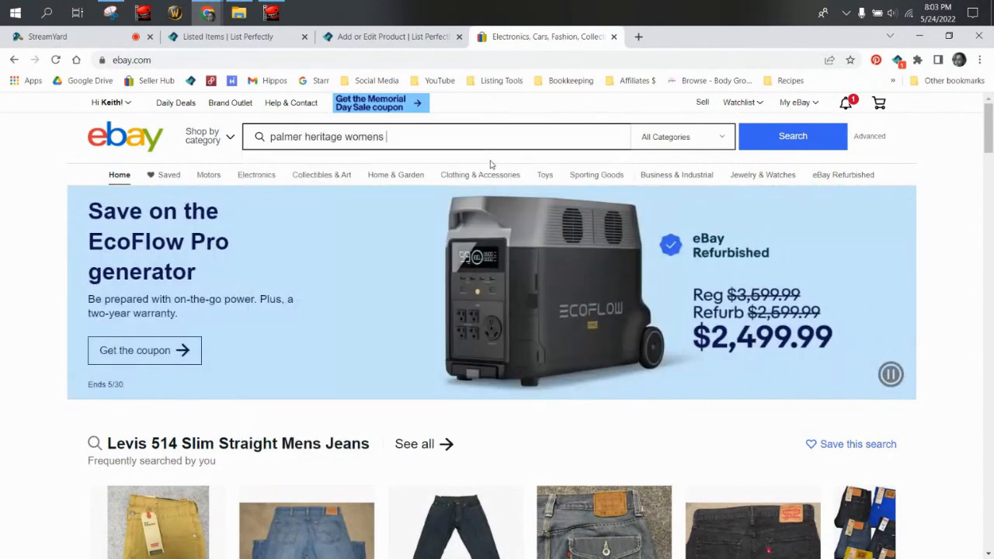
type("cut off jeans")
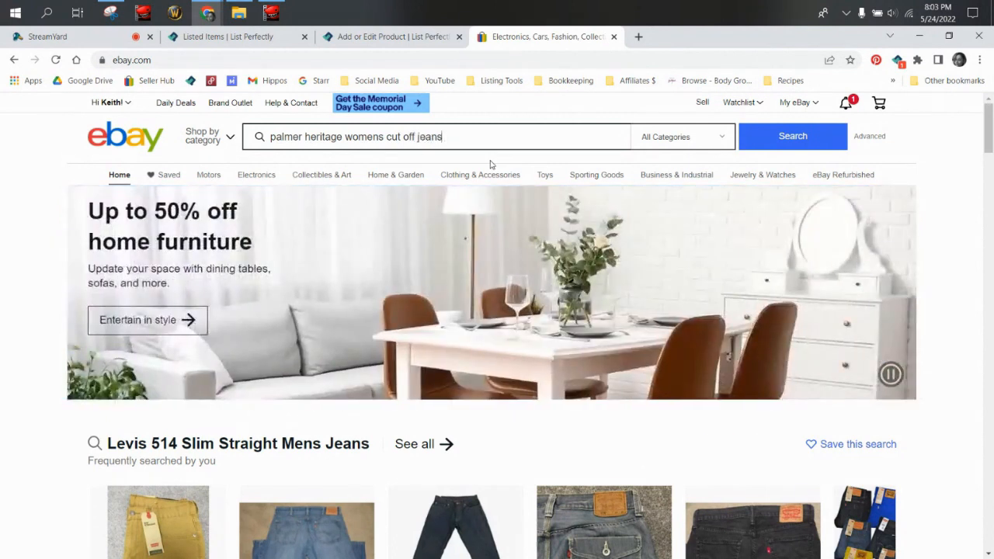
key("BackSpace")
type("short")
key("Return")
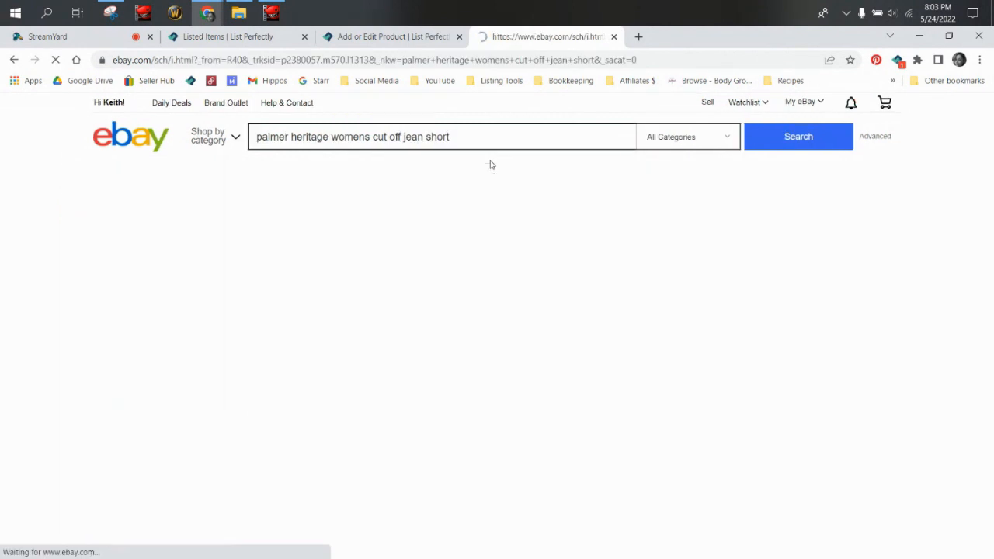
scroll(459, 228, "down", 2)
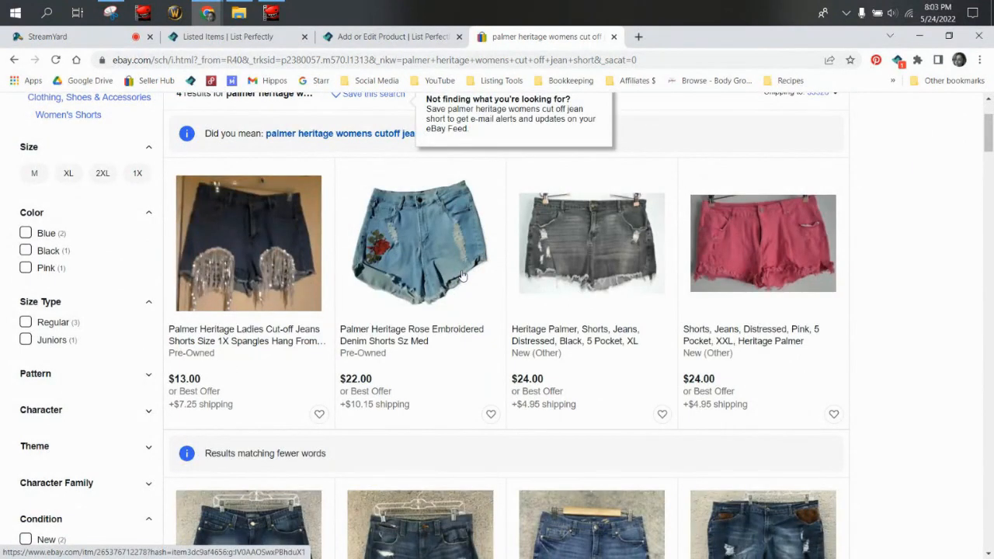
scroll(462, 276, "down", 4)
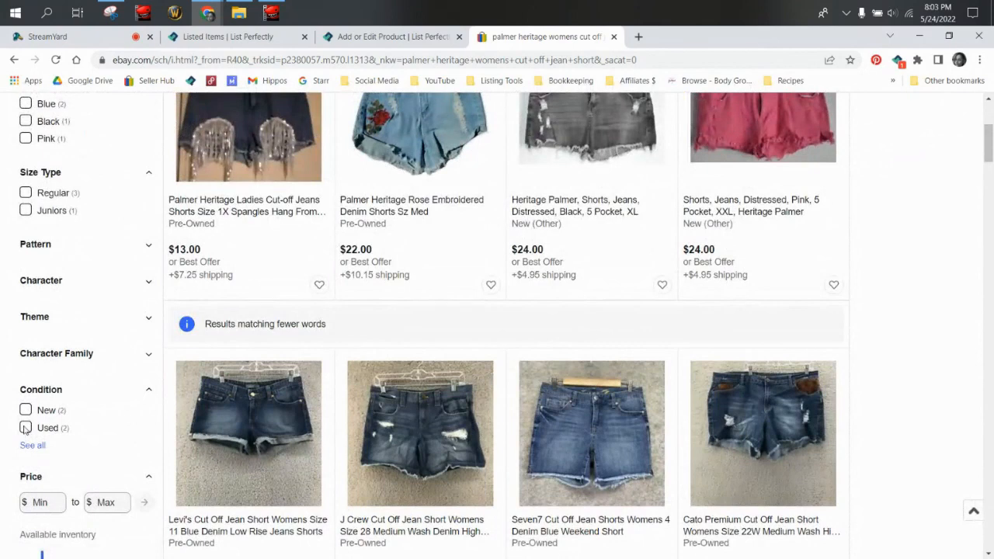
- Filter the eBay results to used, sold items and look through the comparable cutoff jean shorts and their prices
left_click(26, 428)
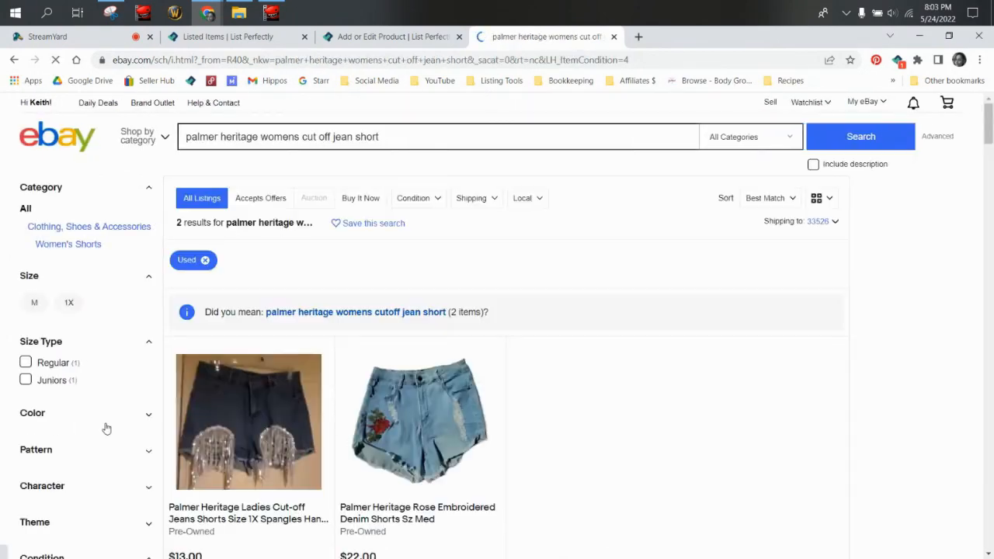
scroll(106, 428, "down", 7)
scroll(107, 427, "down", 10)
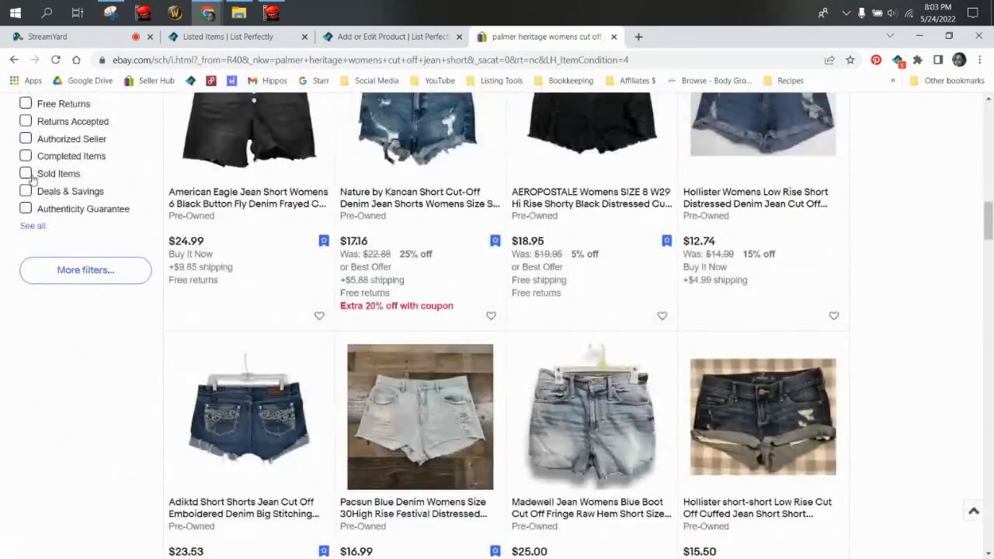
left_click(29, 175)
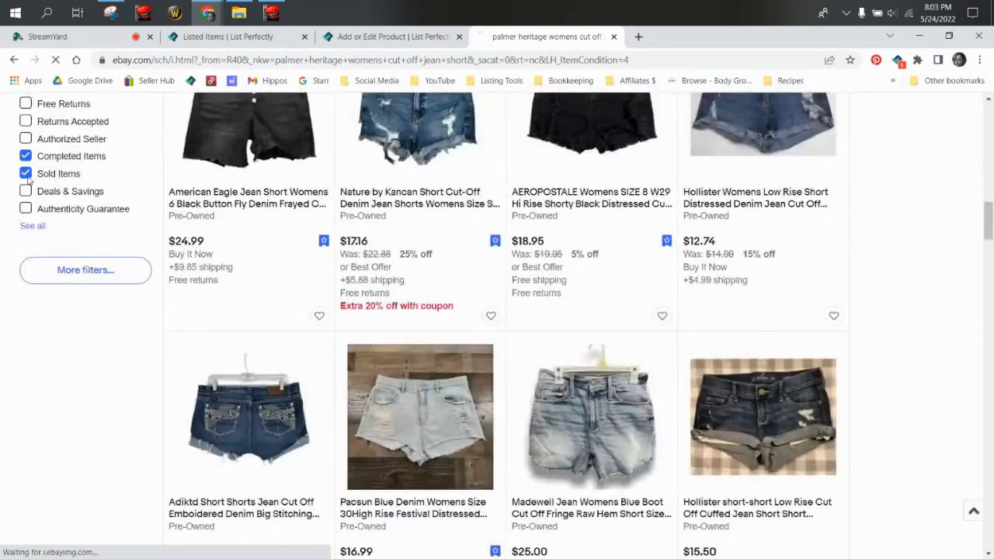
scroll(566, 420, "down", 3)
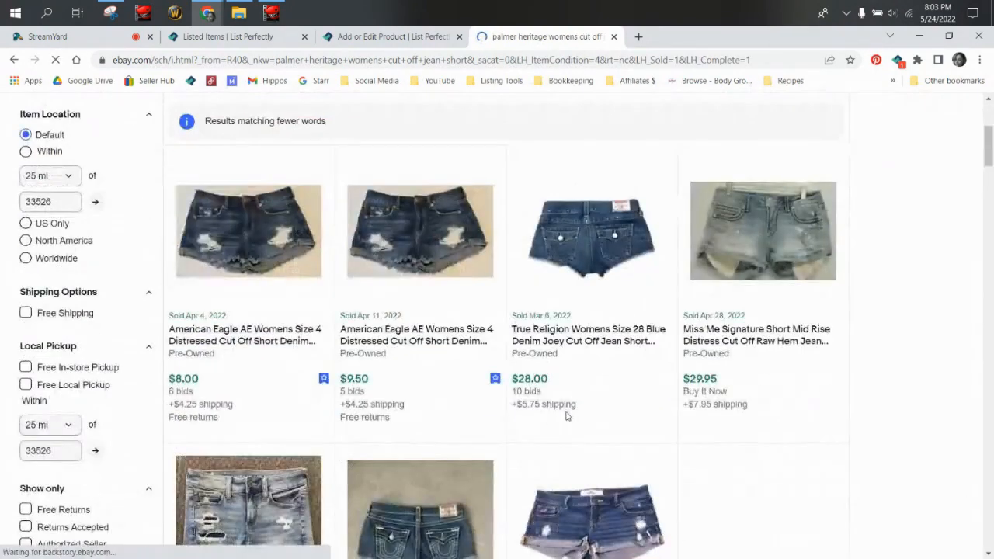
scroll(566, 420, "down", 3)
scroll(566, 418, "down", 8)
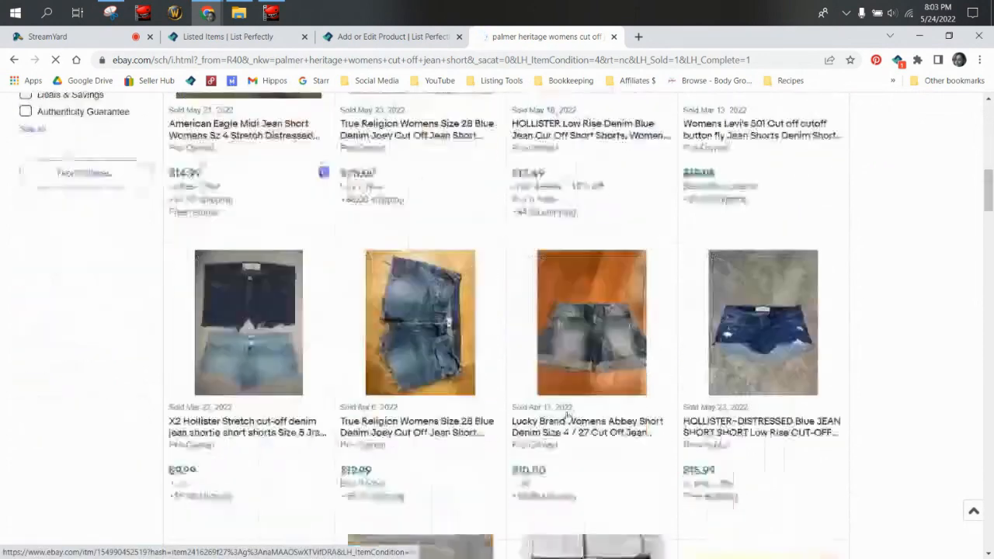
scroll(567, 418, "down", 4)
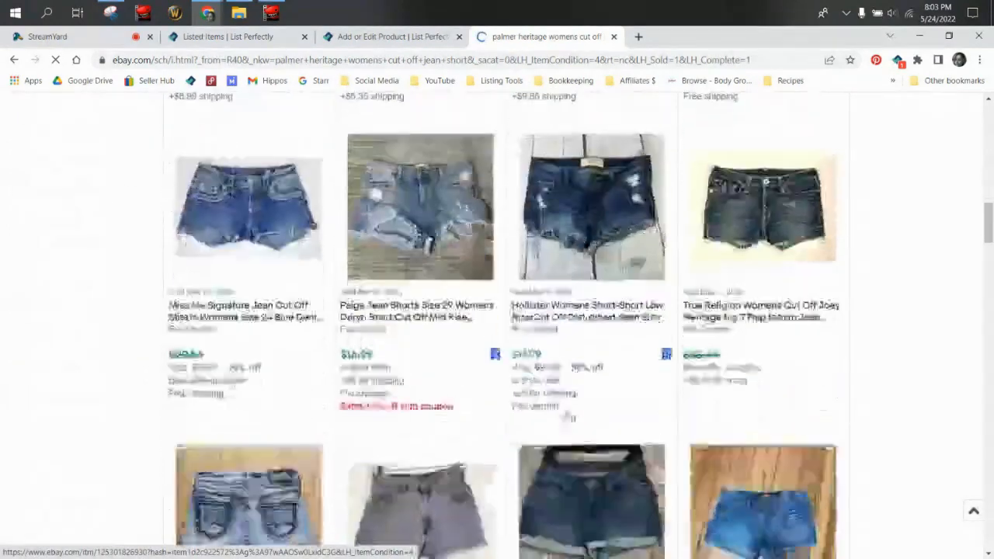
scroll(568, 415, "down", 2)
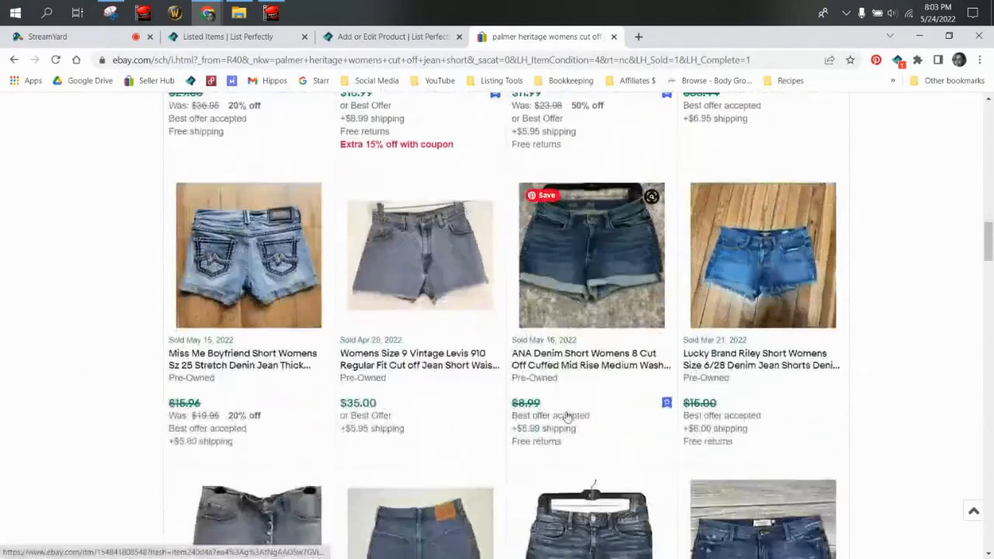
scroll(569, 411, "down", 3)
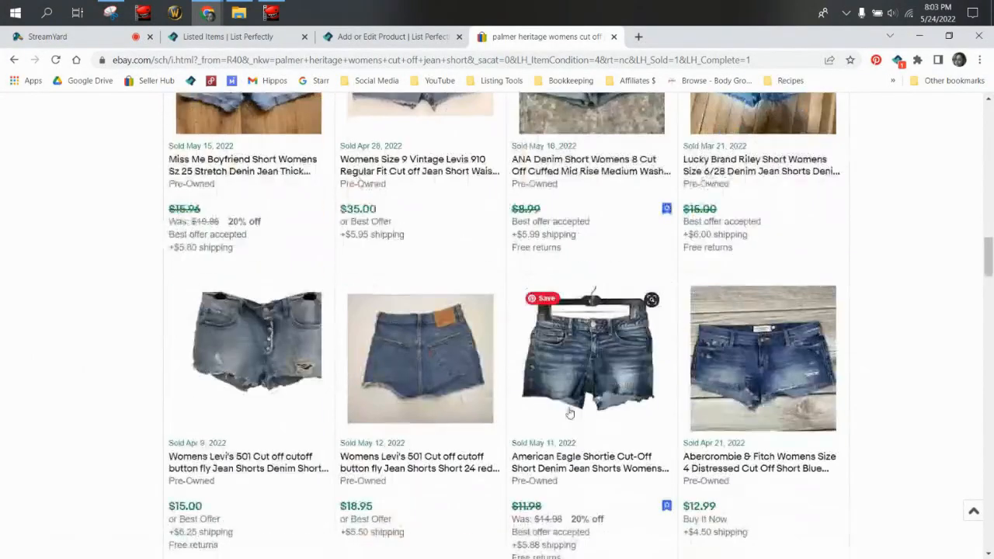
- Remove the sold listings filter and examine the used Palmer Heritage shorts for sale
scroll(571, 411, "up", 15)
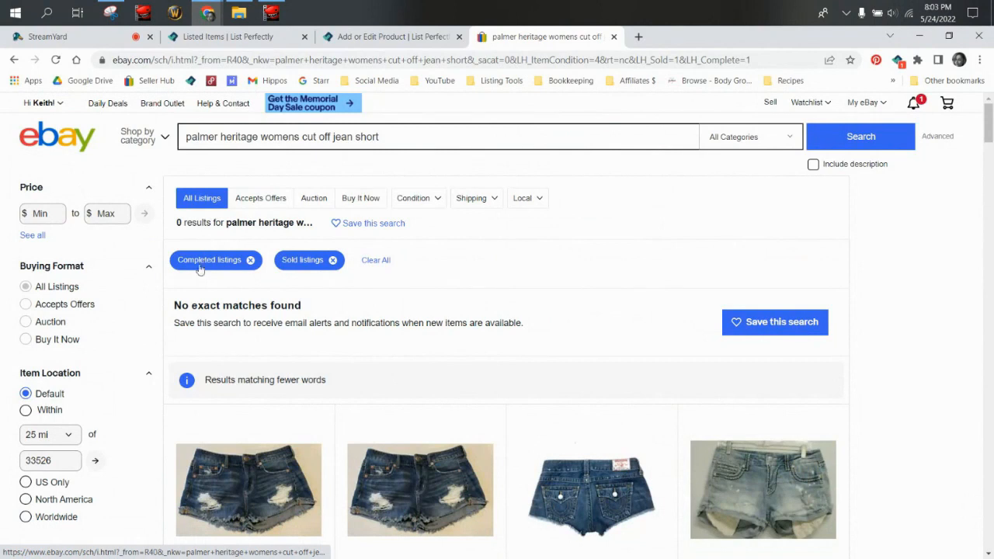
left_click(300, 261)
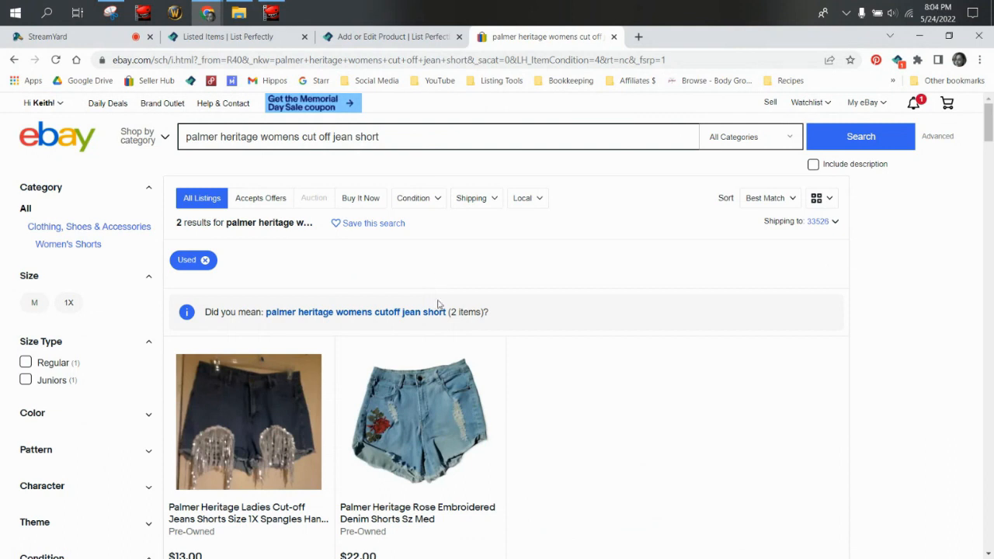
scroll(439, 340, "down", 2)
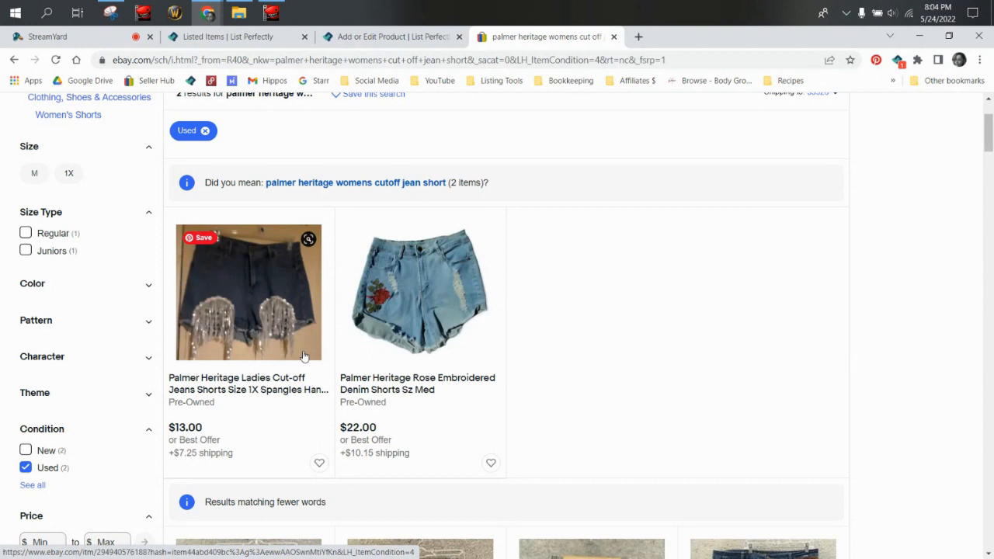
- Switch back to the denim shorts listing in List Perfectly and change its SKU to 'May 14 C16-19'
left_click(357, 36)
scroll(380, 386, "down", 4)
scroll(381, 387, "down", 10)
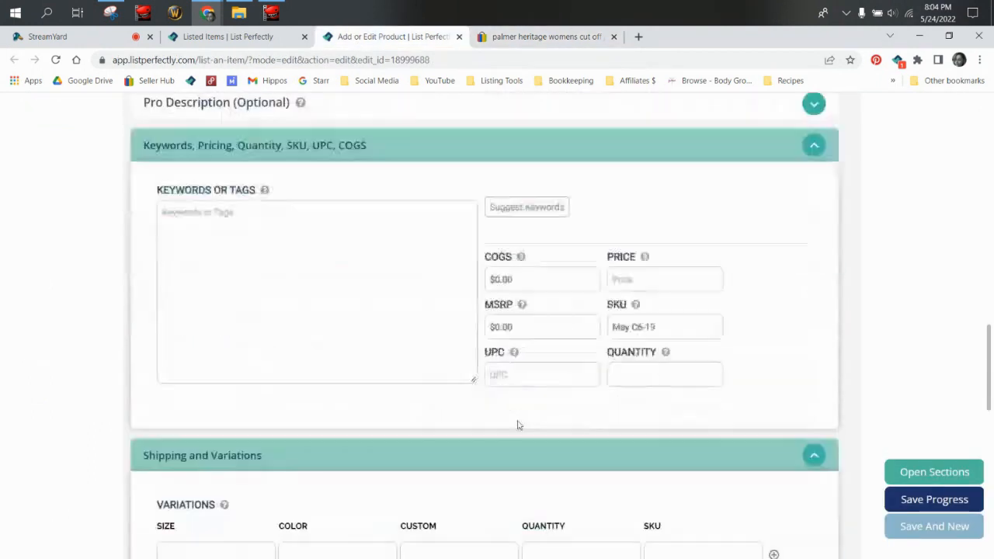
type("14")
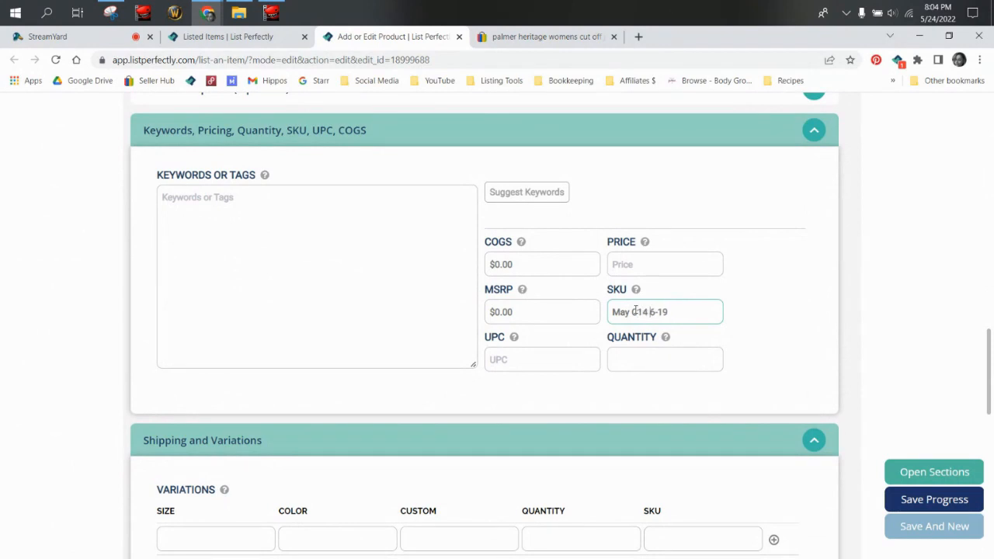
key("BackSpace")
key("BackSpace")
type("C14")
- Set the listing price to 17.49 and enter the keywords 'jean shorts, cutoffs, denim'
left_click(678, 265)
type("17.49")
left_click_drag(667, 266, 594, 263)
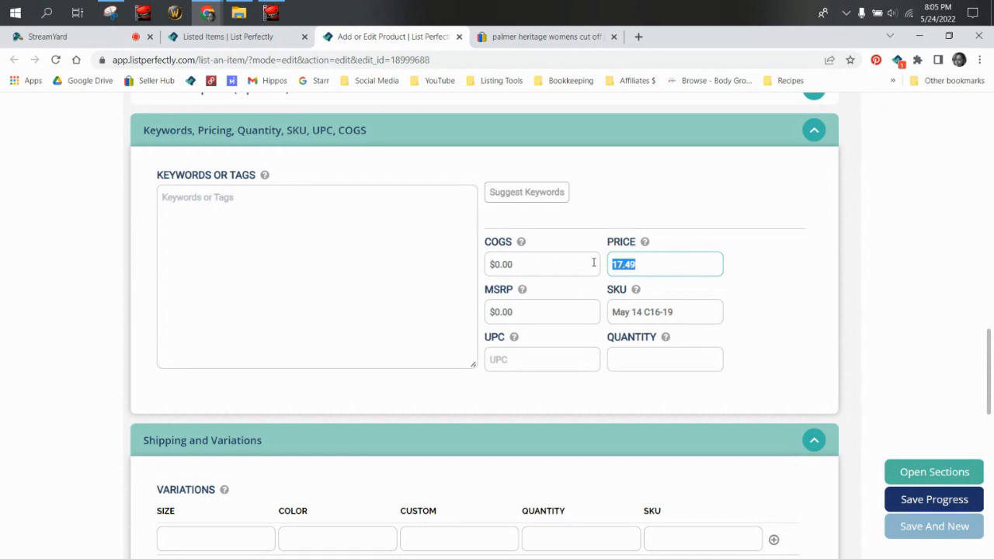
left_click(405, 285)
type("jean shorts, cutoffs, denim")
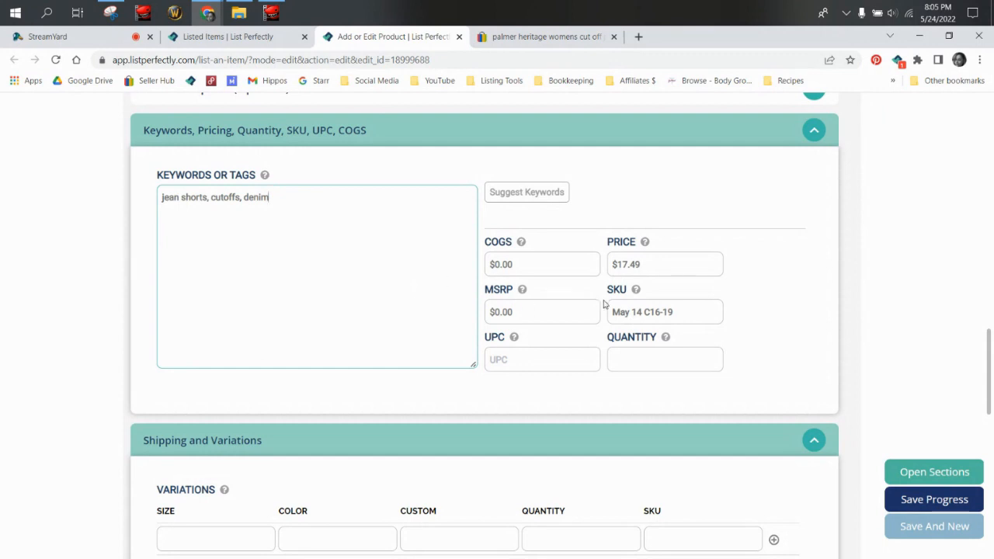
scroll(451, 463, "down", 2)
scroll(437, 455, "up", 3)
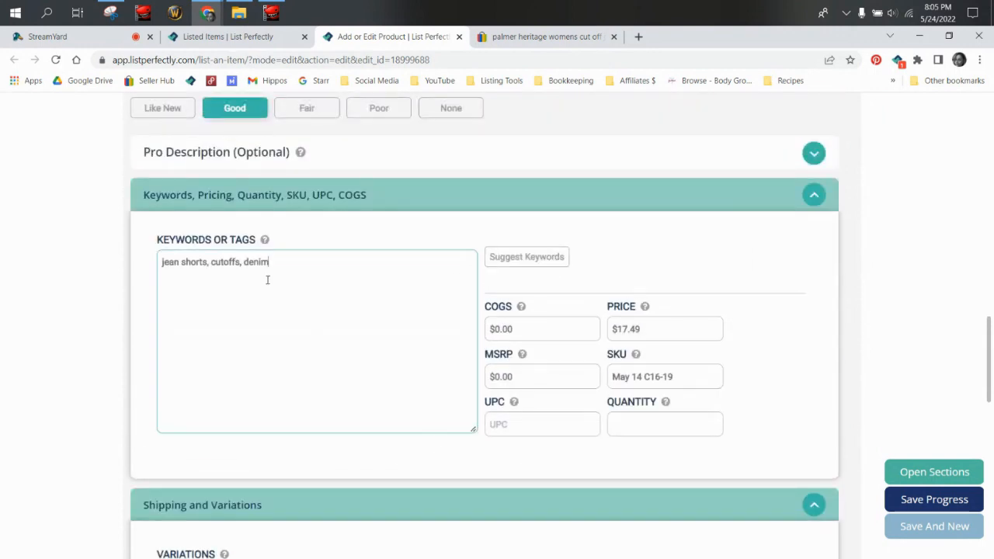
scroll(267, 280, "up", 12)
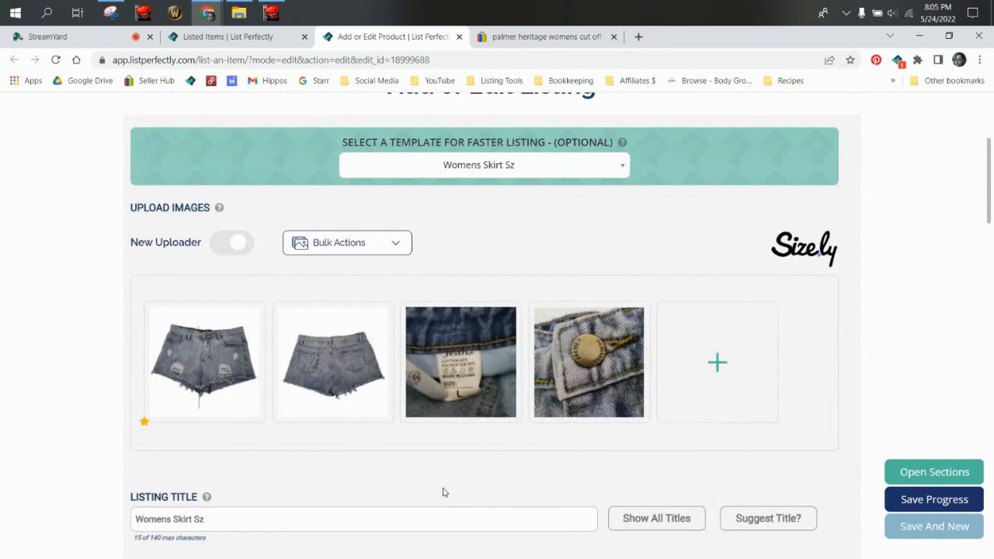
mouse_move(456, 365)
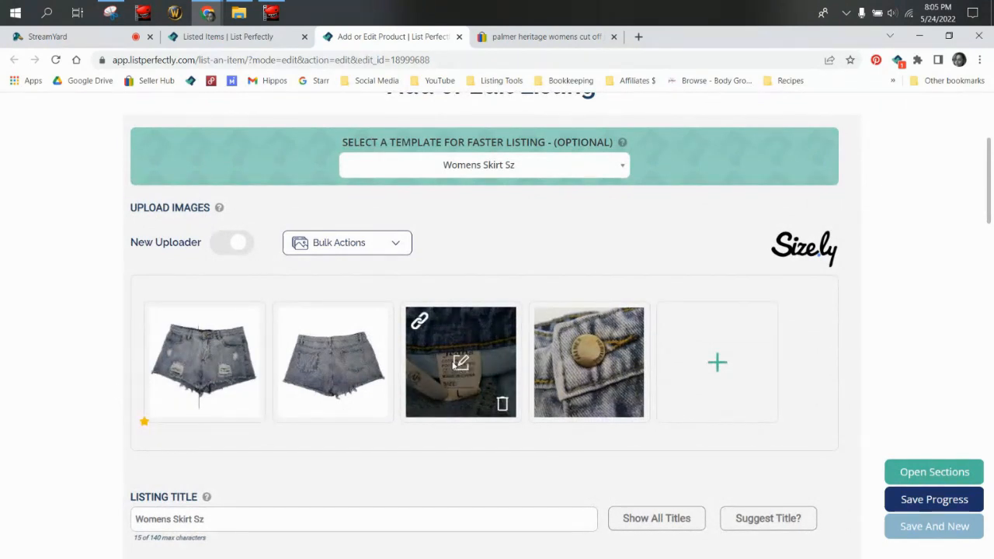
left_click(458, 363)
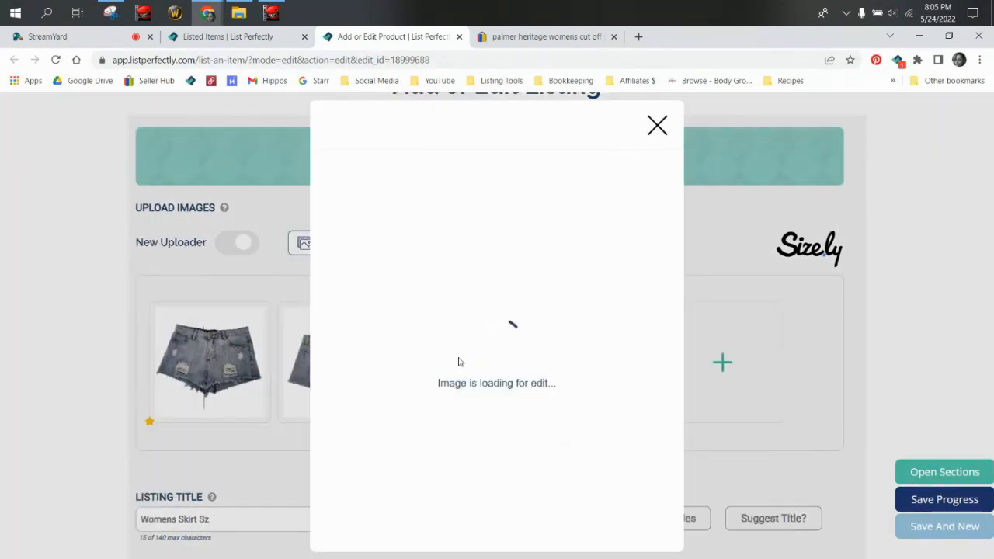
left_click(650, 129)
- Enter 'Cotton Blend' as the material of the shorts
scroll(632, 332, "down", 5)
left_click(602, 309)
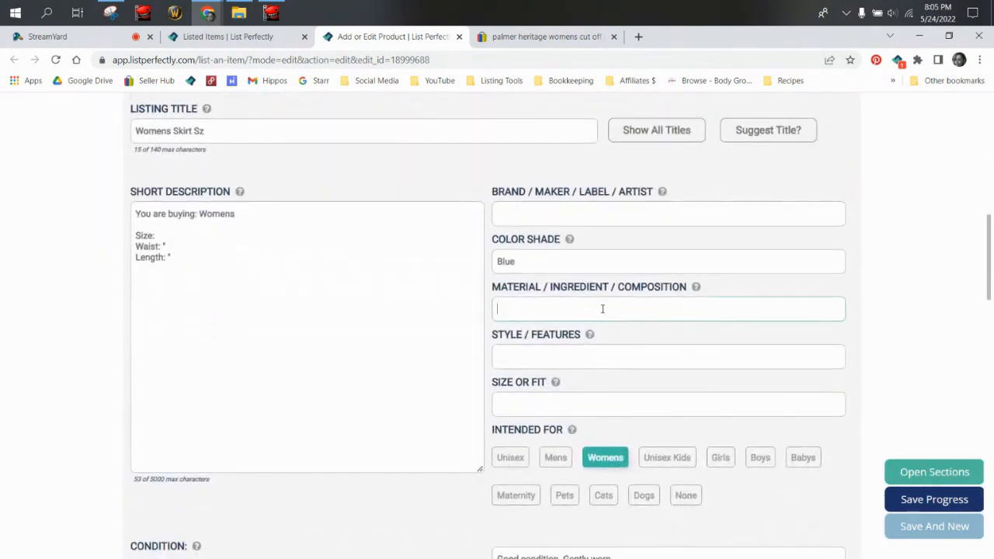
type("Cotton Blend")
- Replace the template's listing title with 'Palmer Heritage Womens Jean Shorts Sz L Lg'
scroll(388, 279, "up", 3)
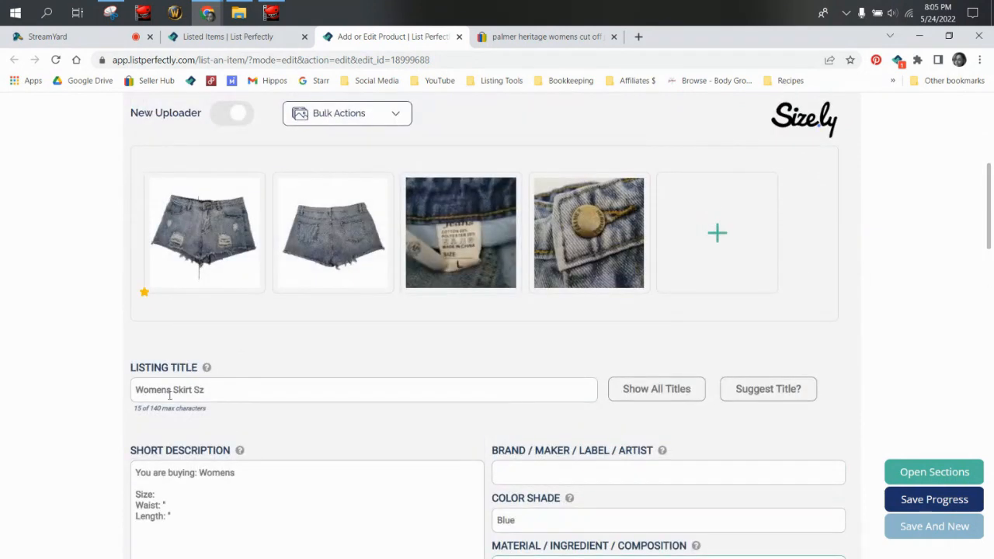
left_click_drag(206, 390, 129, 400)
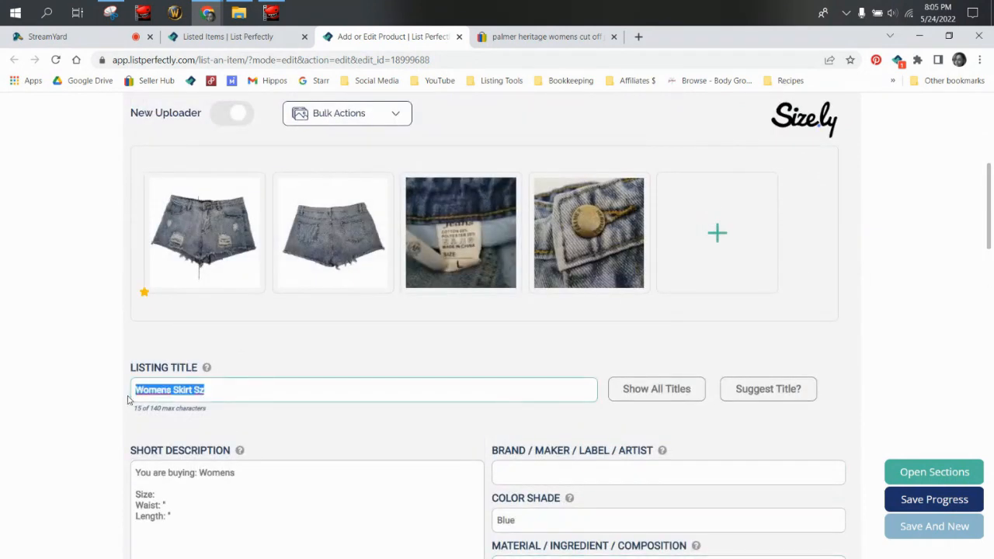
type("Palamer")
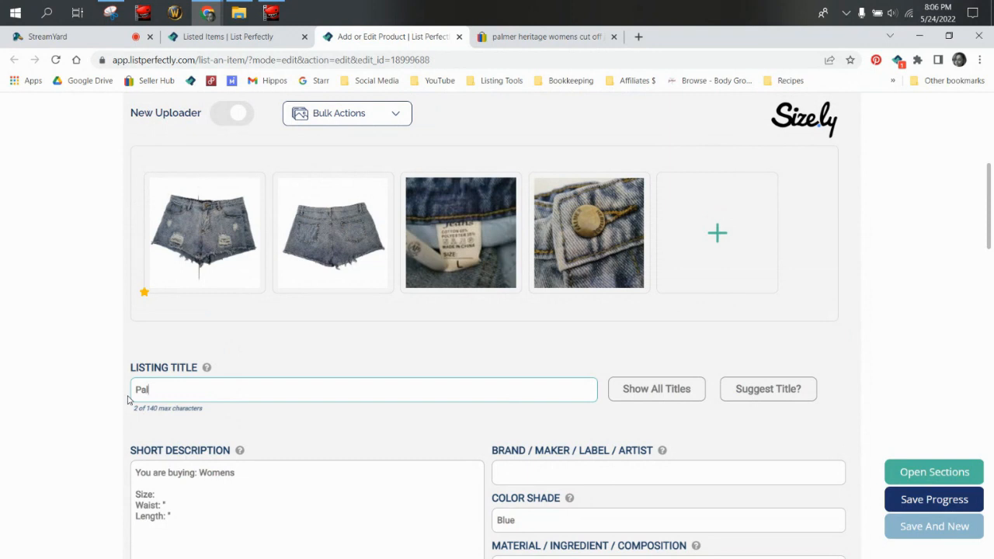
key("BackSpace")
key("BackSpace")
key("BackSpace")
key("BackSpace")
type("mer Hertiag")
key("BackSpace")
key("BackSpace")
key("BackSpace")
type("itag")
key("BackSpace")
key("BackSpace")
key("BackSpace")
key("BackSpace")
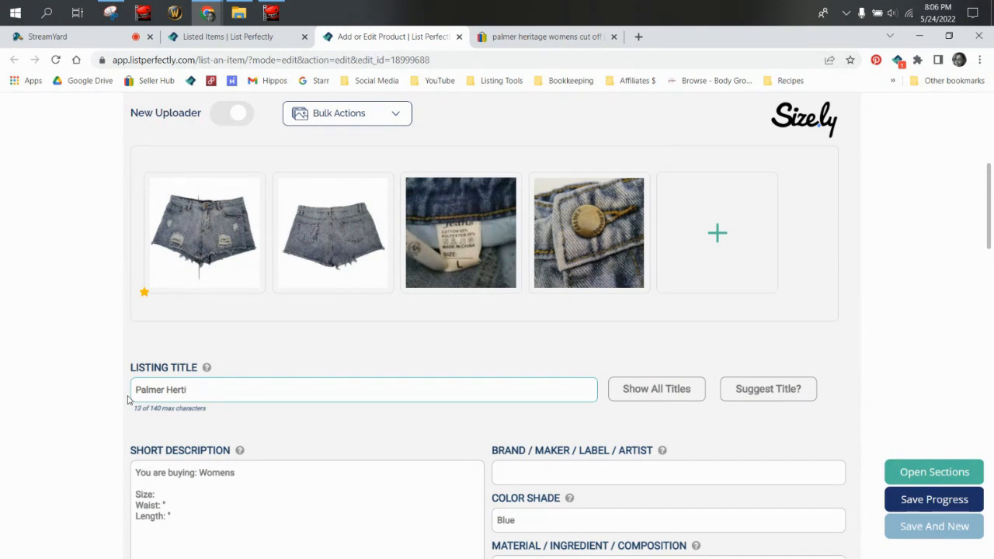
key("BackSpace")
type("itage Womens Jean Short")
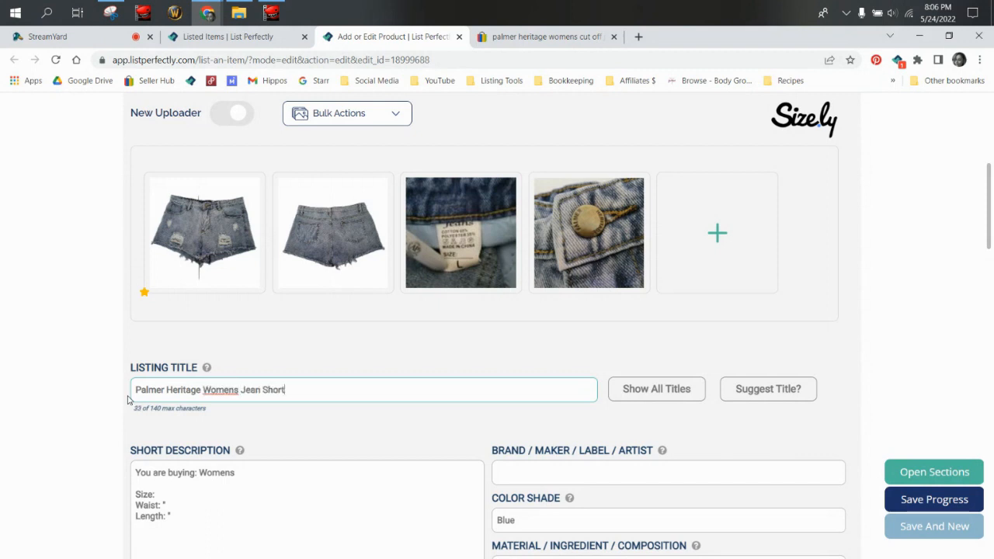
type("s Sz L Lg")
double_click(306, 390)
left_click_drag(313, 389, 327, 387)
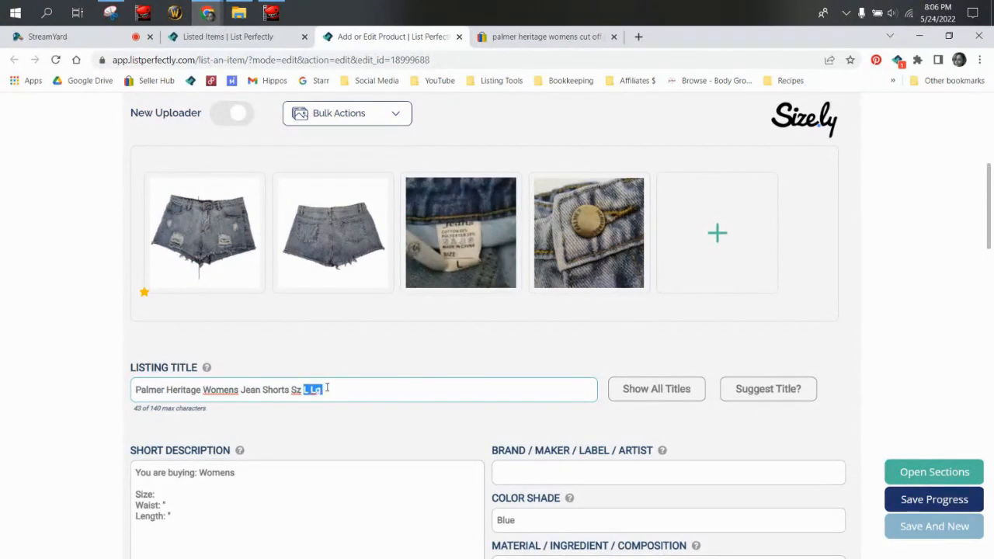
left_click(326, 390)
- Fill in the short description's measurements with size L, waist 31", an added line 'Rise: 11', and length 11"
scroll(243, 466, "down", 1)
scroll(264, 447, "up", 1)
scroll(218, 350, "down", 3)
left_click(199, 296)
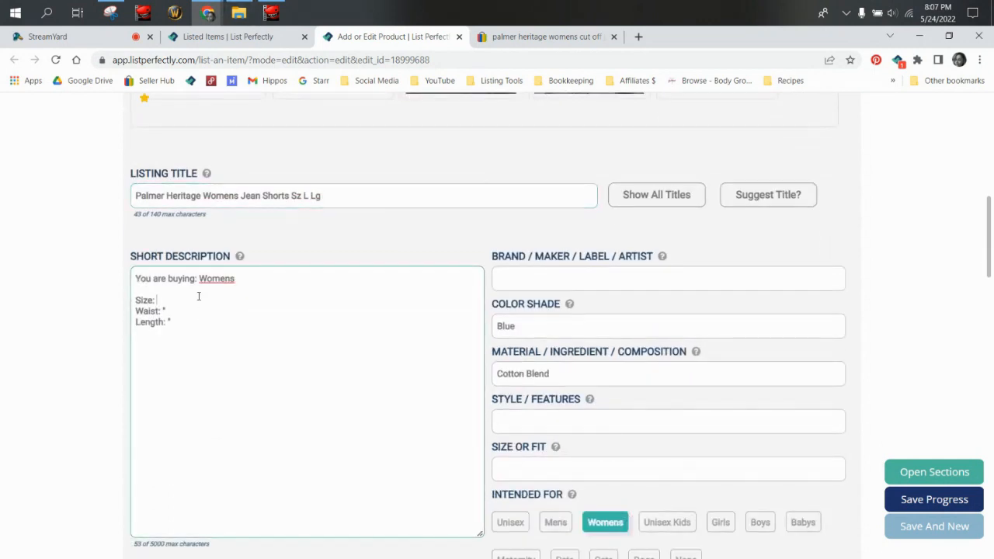
type("L")
left_click(164, 308)
type("31")
key("Return")
type("Rise: 11")
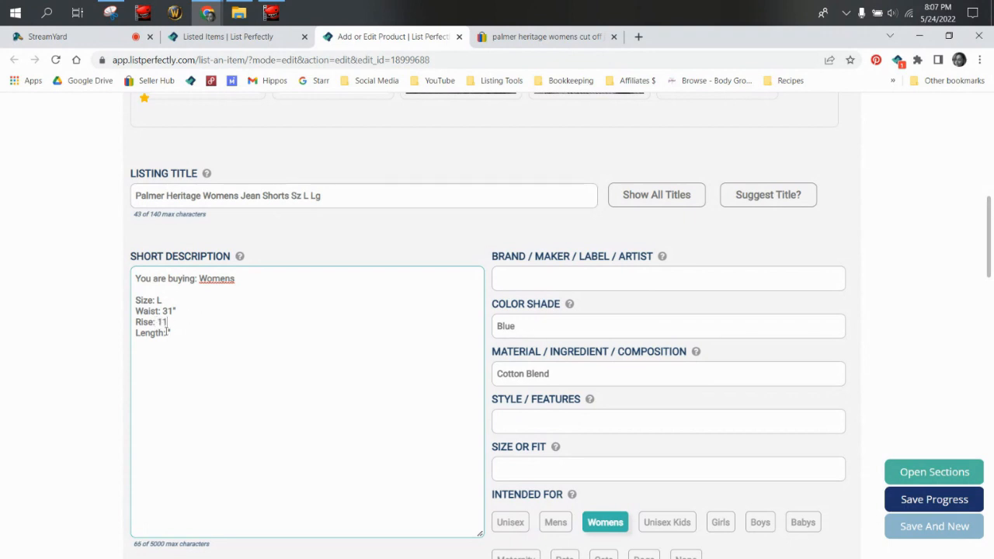
left_click(168, 333)
type("11")
- Append 'Mid Rise Cutoff LIght Wash Denim' to the end of the listing title
scroll(267, 296, "up", 2)
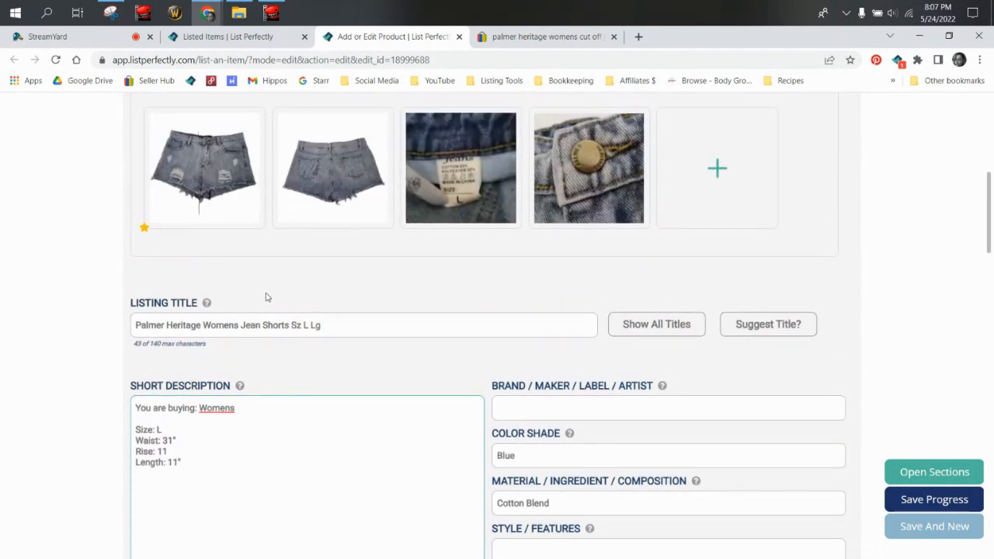
left_click(351, 322)
type("Mid Rise")
key("BackSpace")
key("BackSpace")
key("BackSpace")
key("BackSpace")
key("BackSpace")
key("BackSpace")
key("BackSpace")
type("id")
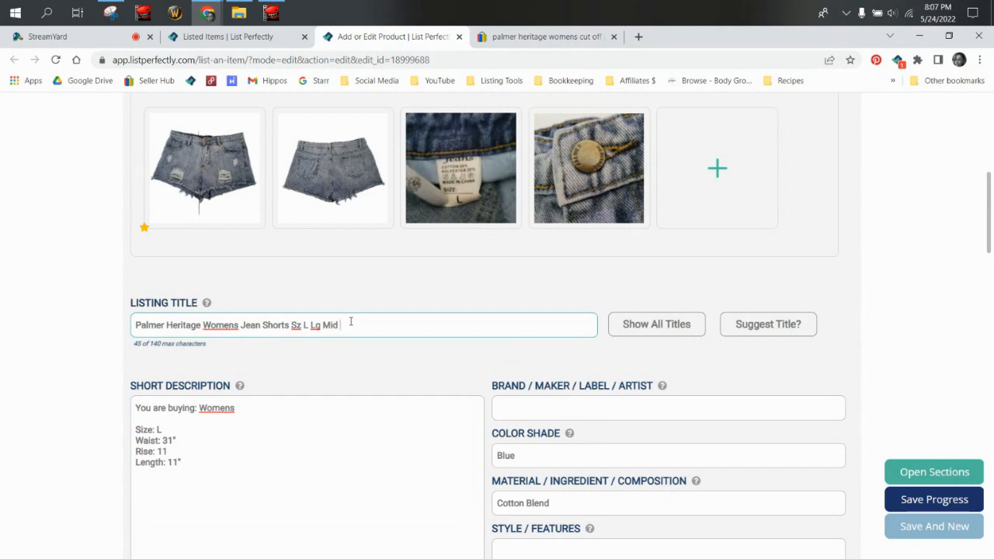
type(" Rise Cutoff LIght Wash Denim")
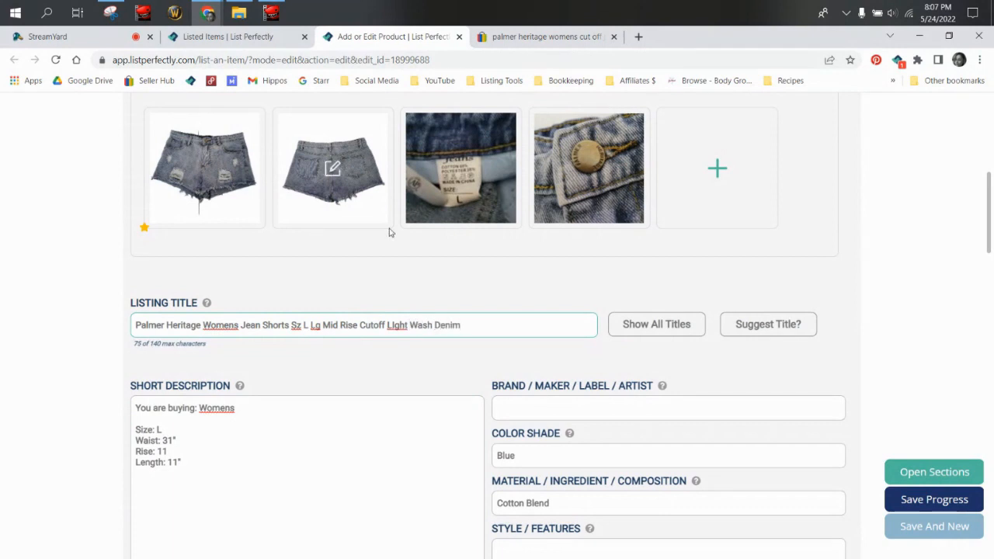
- Correct the misspelled word in the title to 'Light' and insert 'Ripped' before 'Denim'
right_click(396, 326)
left_click(426, 335)
left_click(435, 325)
type("Ripped")
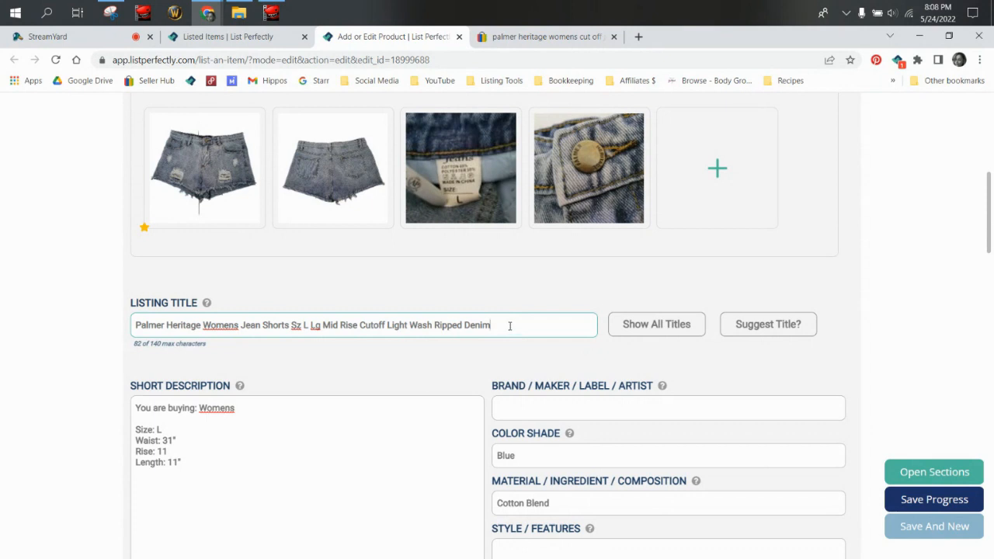
- Shorten the listing title by removing 'Lg' after the size L
left_click(323, 324)
key("BackSpace")
key("BackSpace")
- Complete the short description's opening line after 'Womens' with 'Size L Cutoff Jean Shorts by Palmer Heritage'
left_click(355, 398)
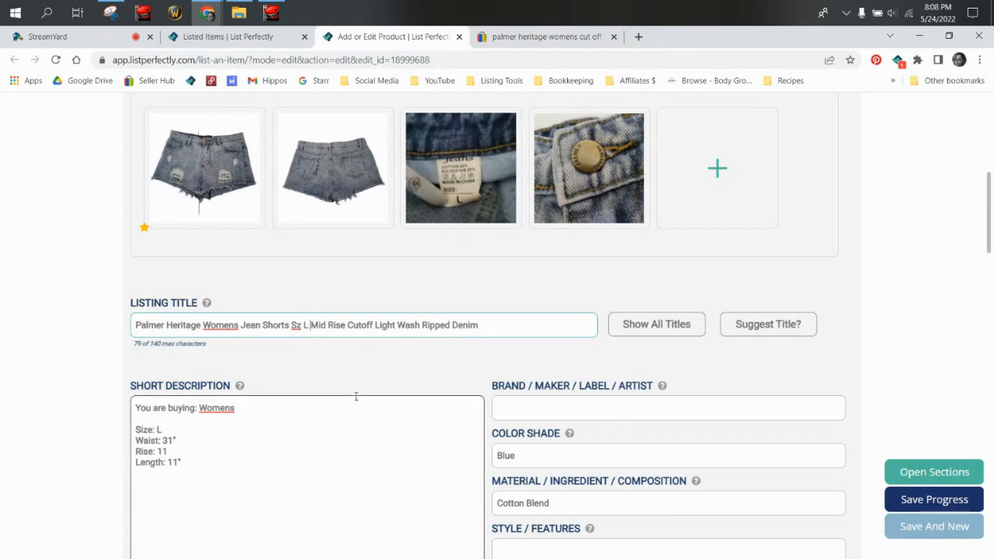
scroll(341, 396, "down", 1)
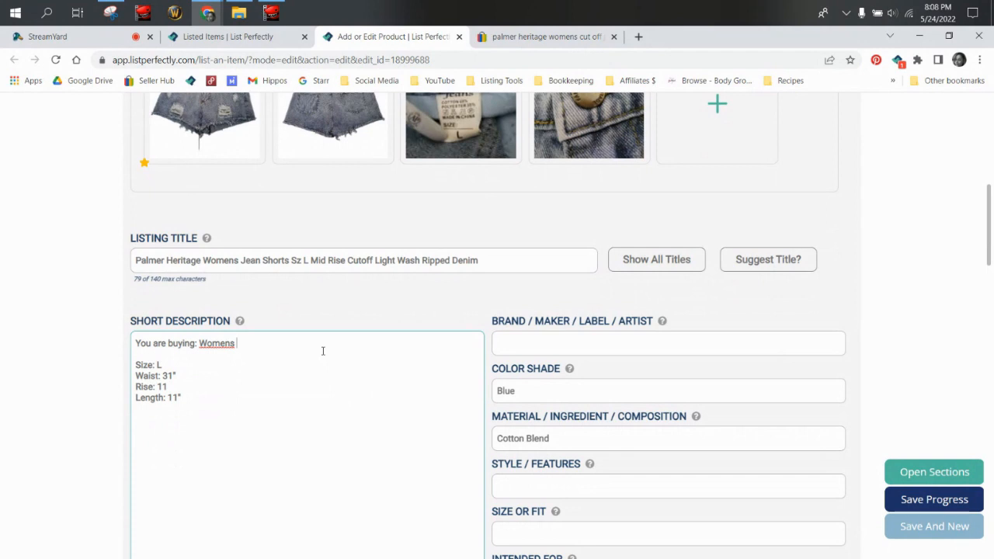
type("Size L Cutoff Jean Shorts by Palmer Heritage")
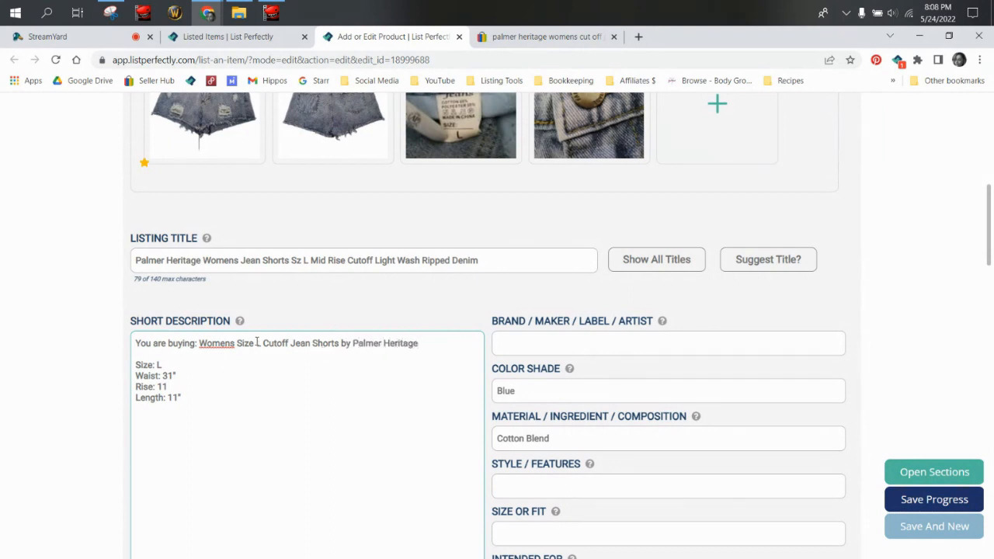
- Insert 'Mid Rise' before 'Jean Shorts' in the short description and enter Palmer Heritage as the brand
left_click(293, 348)
type("Mid Rise")
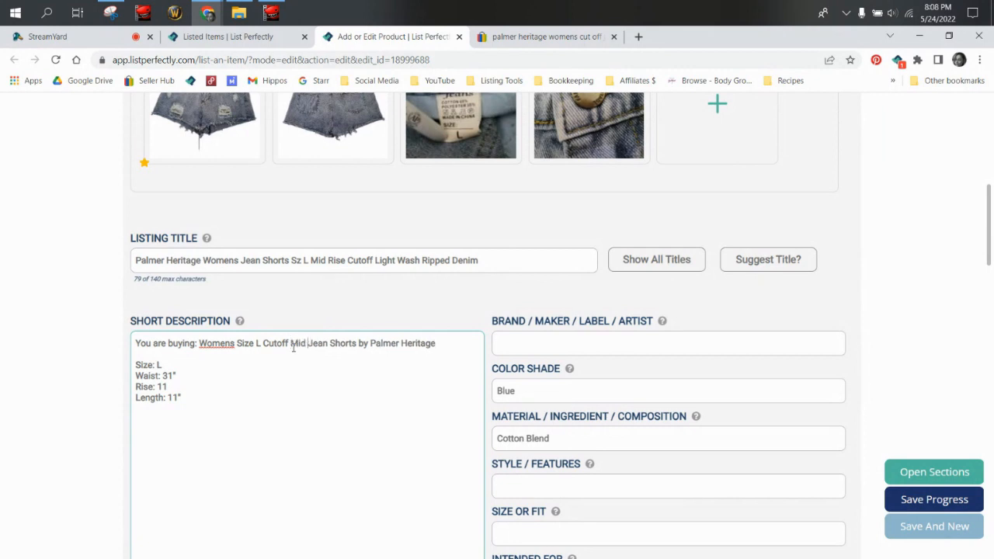
left_click(529, 342)
type("Palmer Heritage")
- Enter Cutoff as the style or feature of the shorts
key("Tab")
key("Tab")
scroll(532, 302, "down", 2)
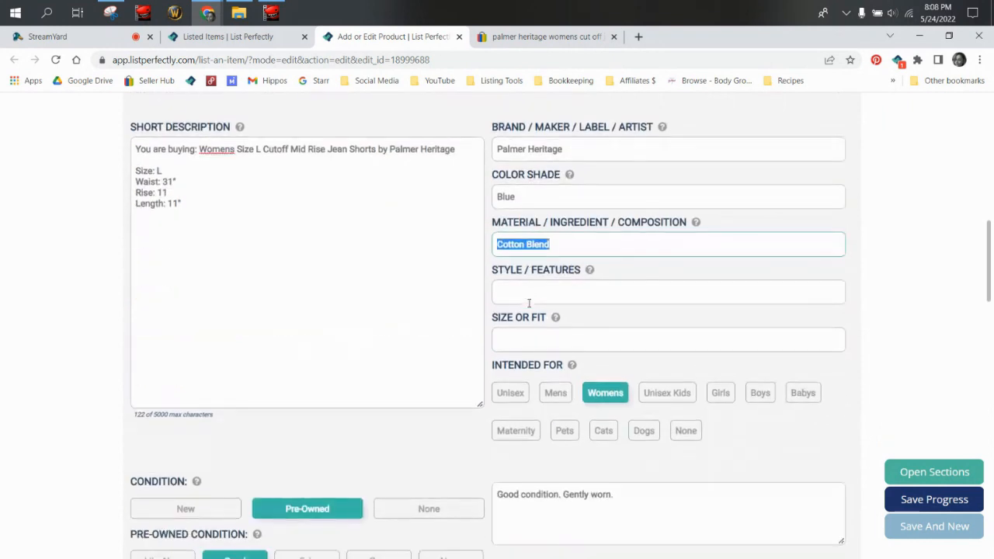
left_click(519, 299)
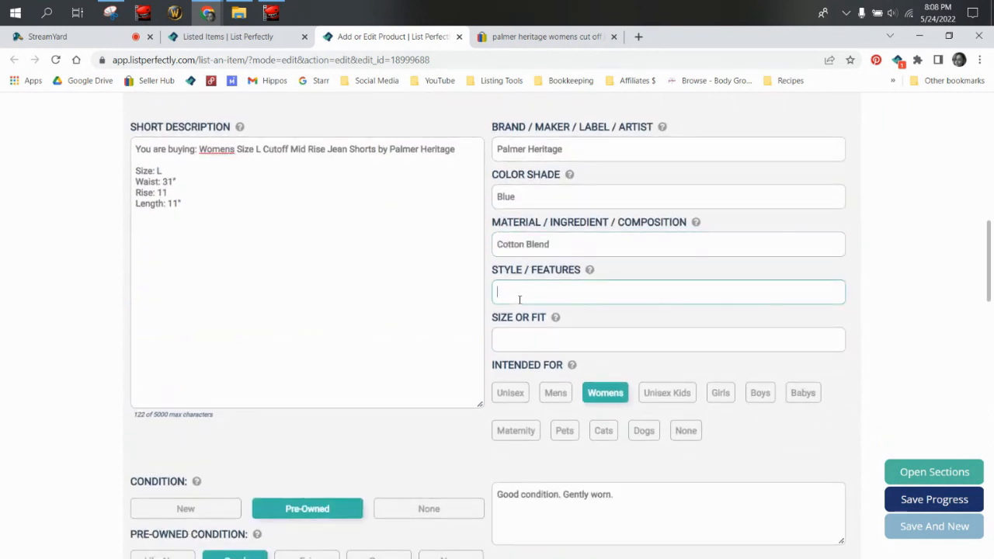
type("Cutoff")
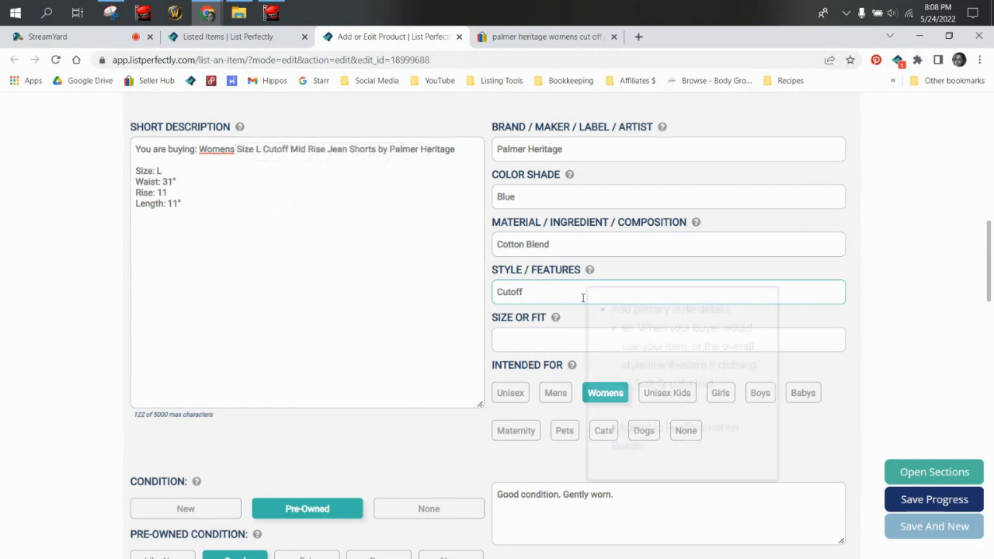
- Review the help notes for the style, brand, color shade and short description fields, and the condition note
mouse_move(590, 272)
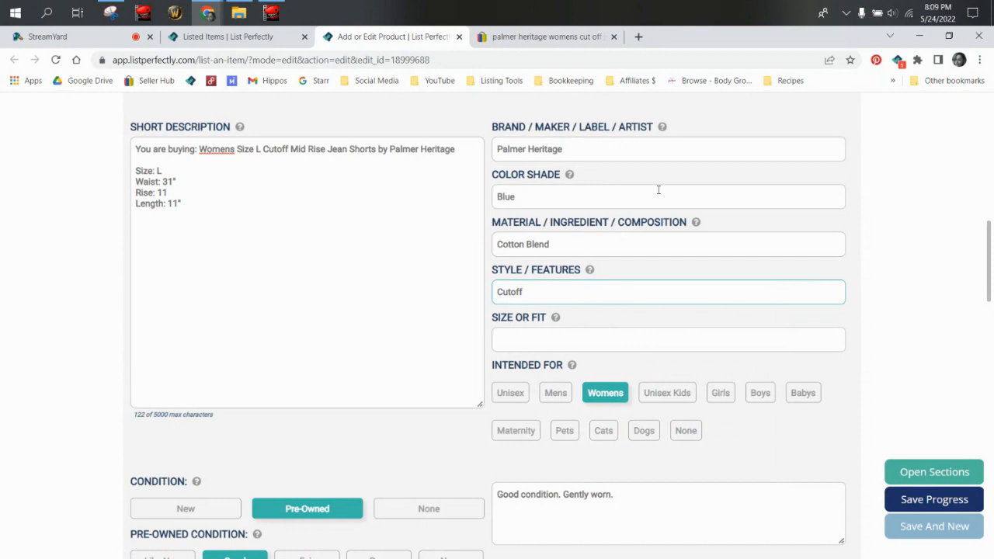
mouse_move(663, 129)
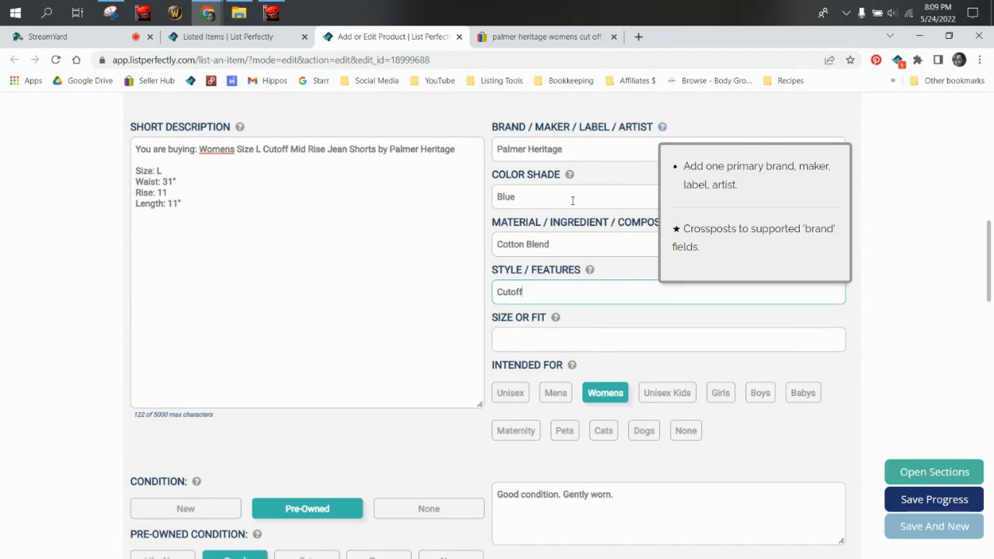
mouse_move(570, 176)
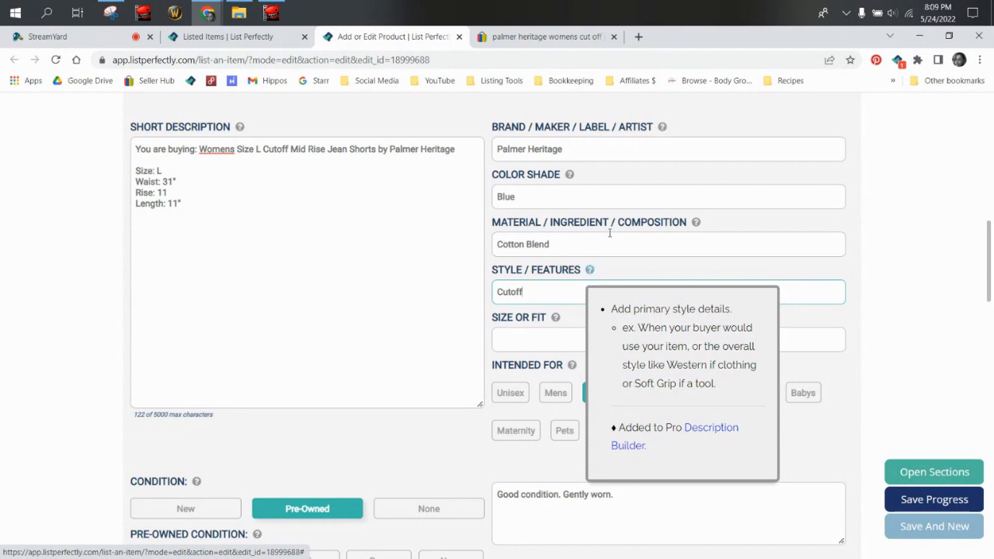
mouse_move(239, 130)
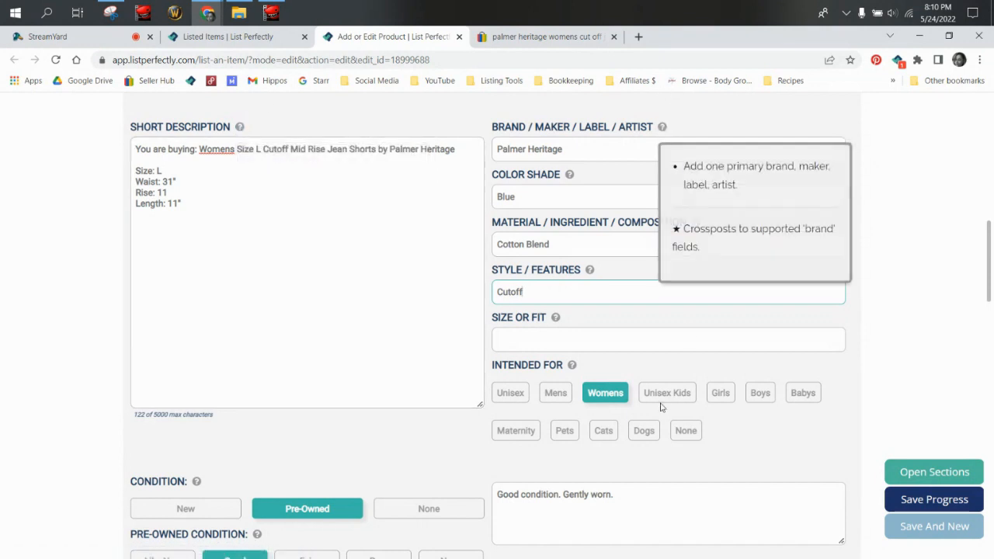
scroll(660, 399, "down", 2)
scroll(662, 386, "up", 1)
left_click(658, 442)
left_click_drag(631, 432, 494, 430)
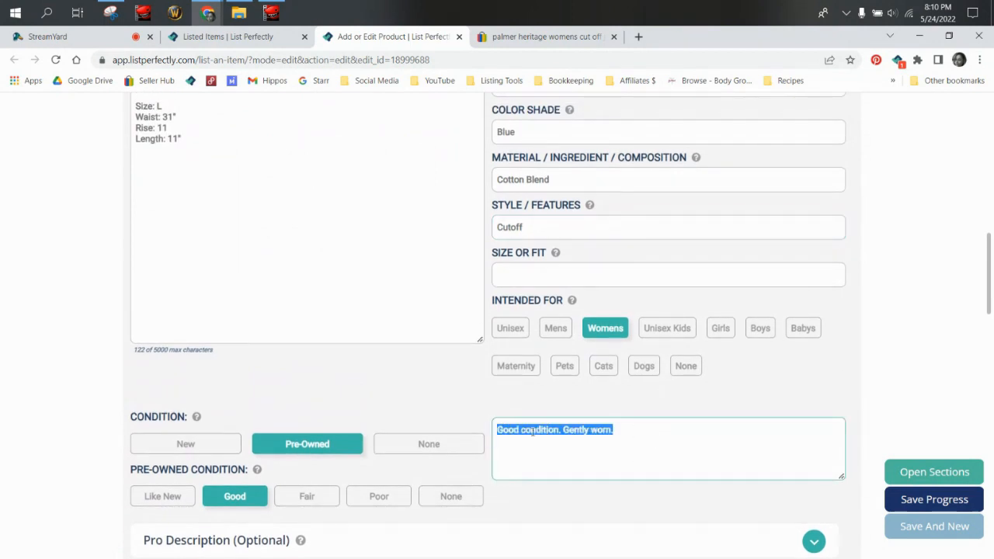
scroll(637, 439, "up", 1)
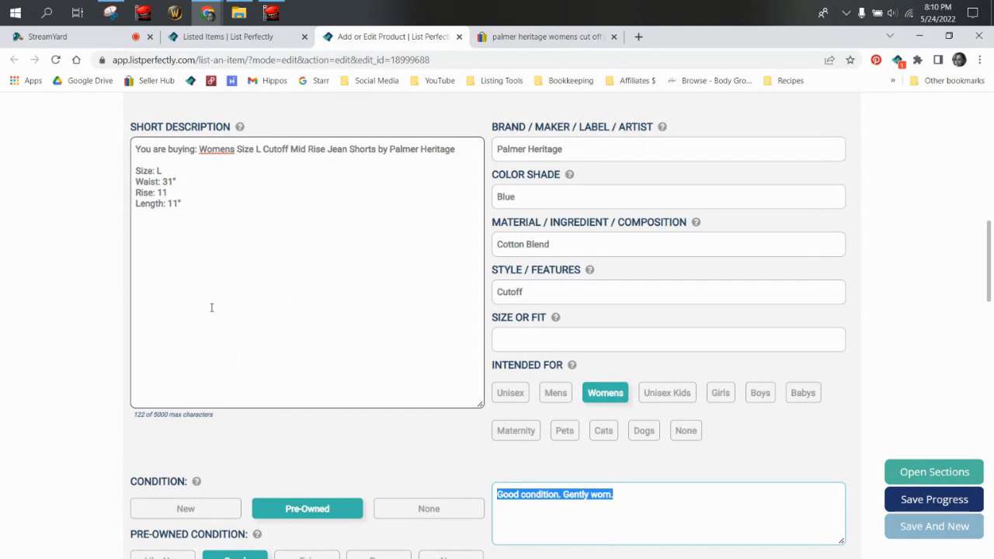
scroll(221, 253, "down", 2)
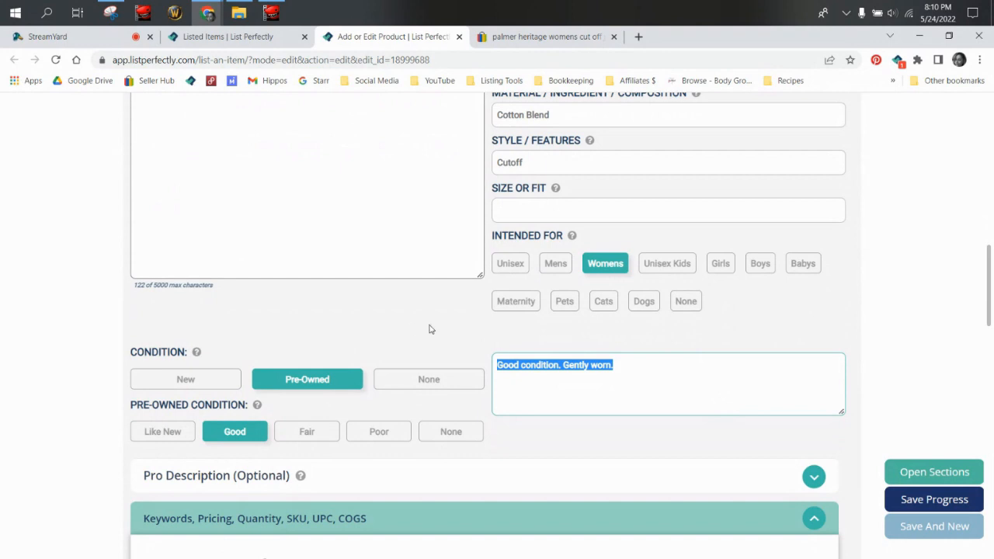
scroll(413, 300, "up", 3)
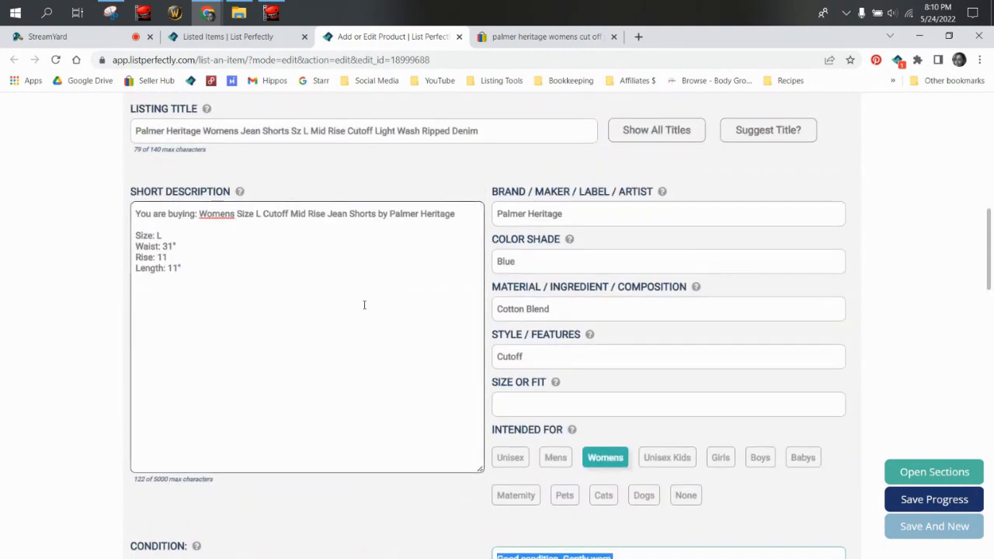
- Set the listing's size or fit to L
scroll(364, 305, "down", 1)
left_click(506, 338)
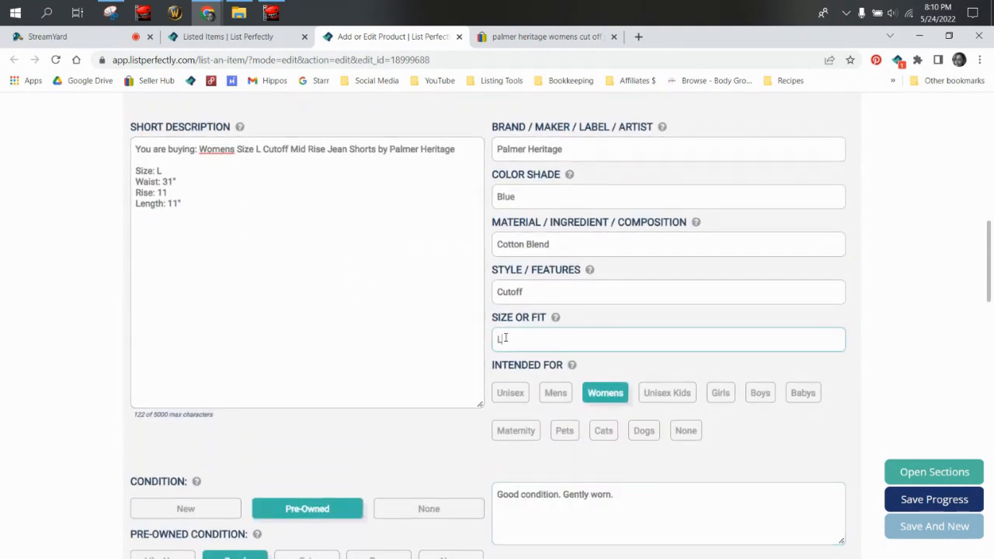
scroll(503, 338, "down", 1)
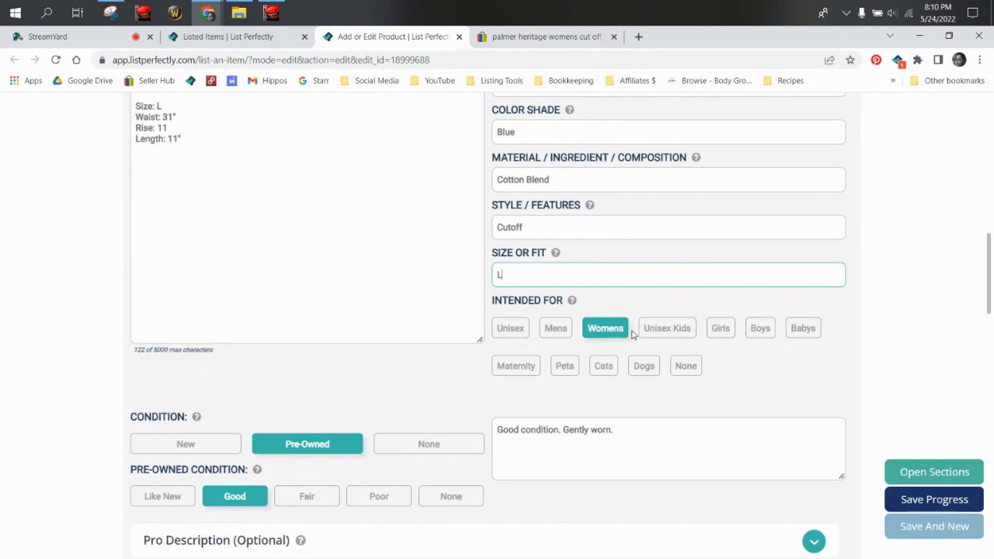
type("L")
- Examine the line details and additional specifics in the optional Pro Description section, and collapse the section again
scroll(591, 335, "down", 1)
scroll(230, 440, "down", 3)
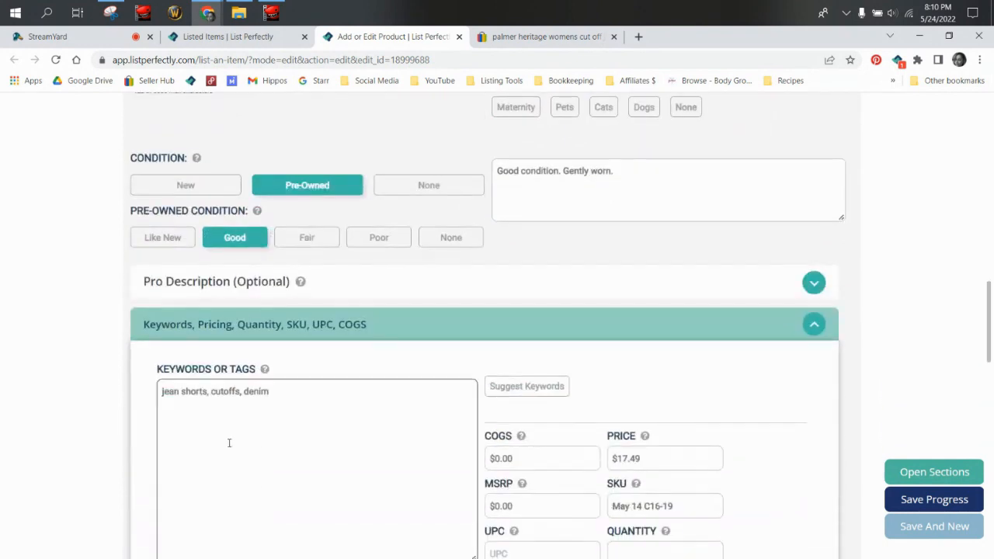
left_click(814, 282)
scroll(618, 361, "down", 2)
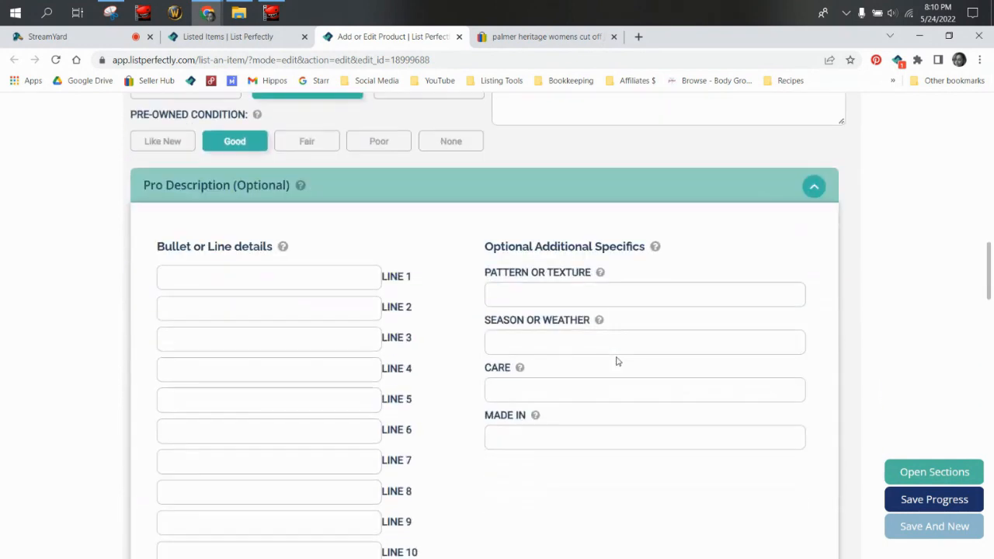
scroll(618, 362, "up", 1)
scroll(609, 353, "down", 1)
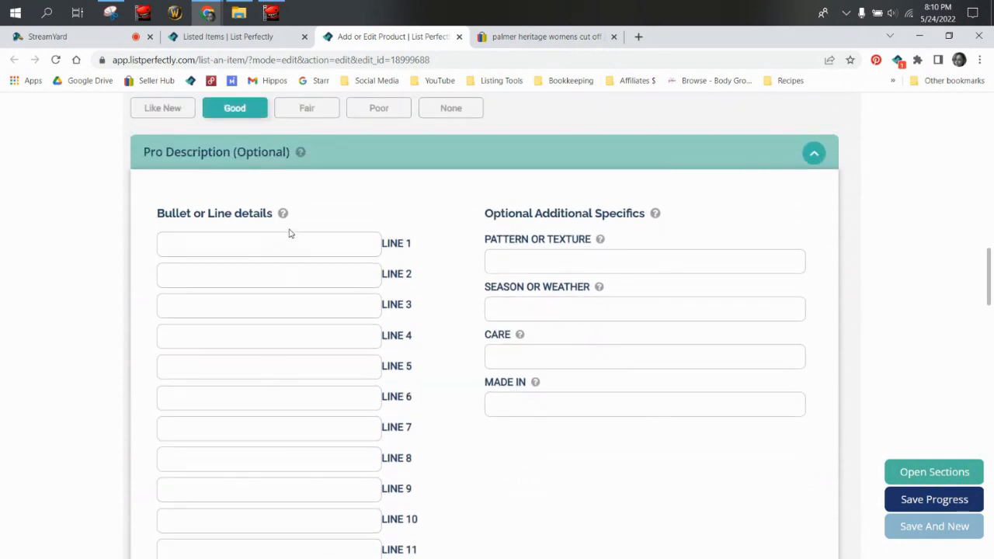
mouse_move(282, 215)
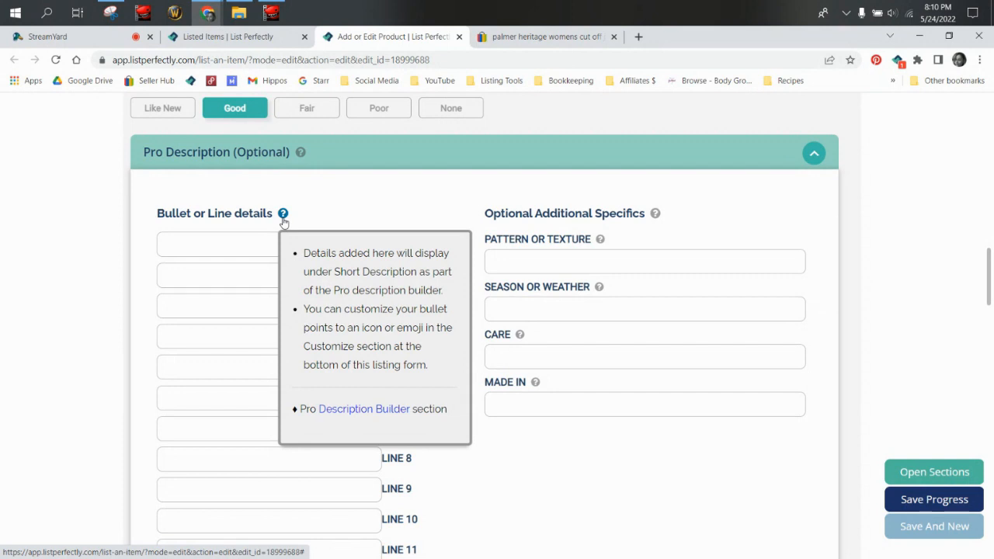
mouse_move(602, 242)
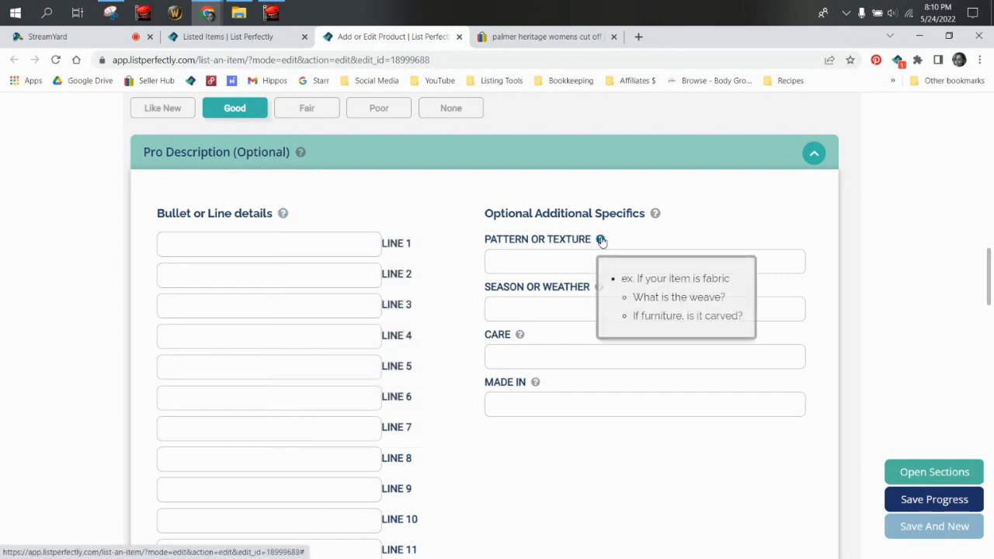
mouse_move(597, 289)
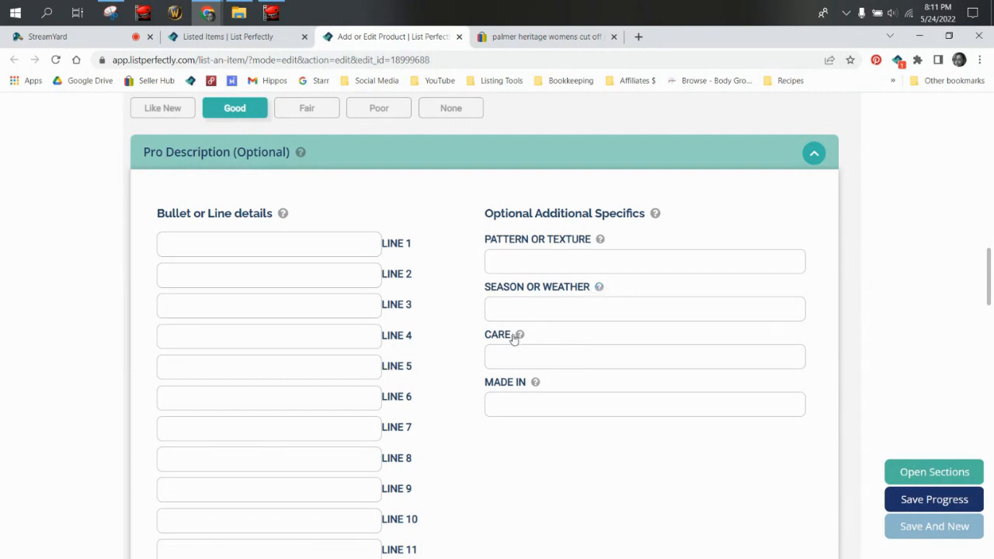
mouse_move(523, 344)
left_click(743, 159)
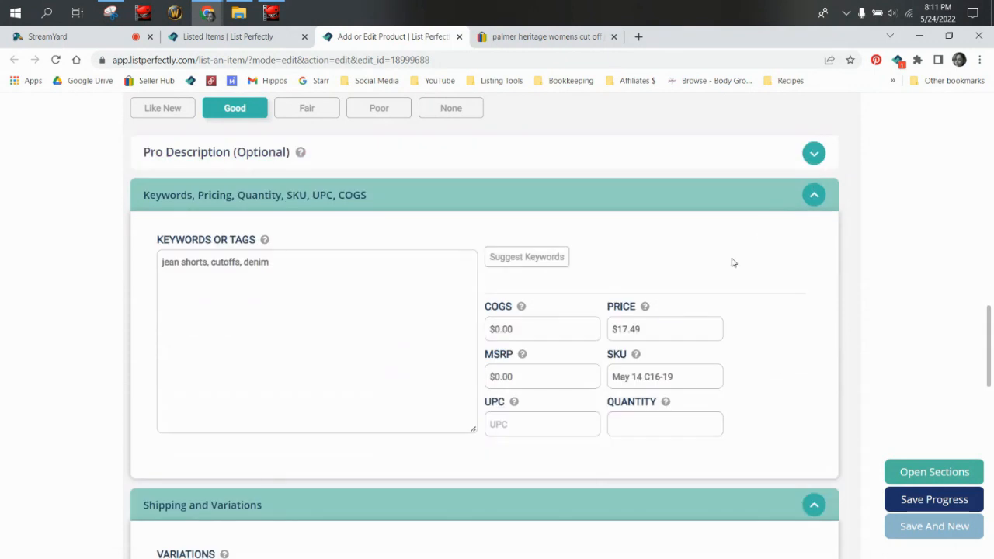
- Review the listing form from the title through keywords, pricing and shipping, and collapse the Shipping and Variations section
scroll(722, 264, "down", 3)
scroll(724, 265, "up", 5)
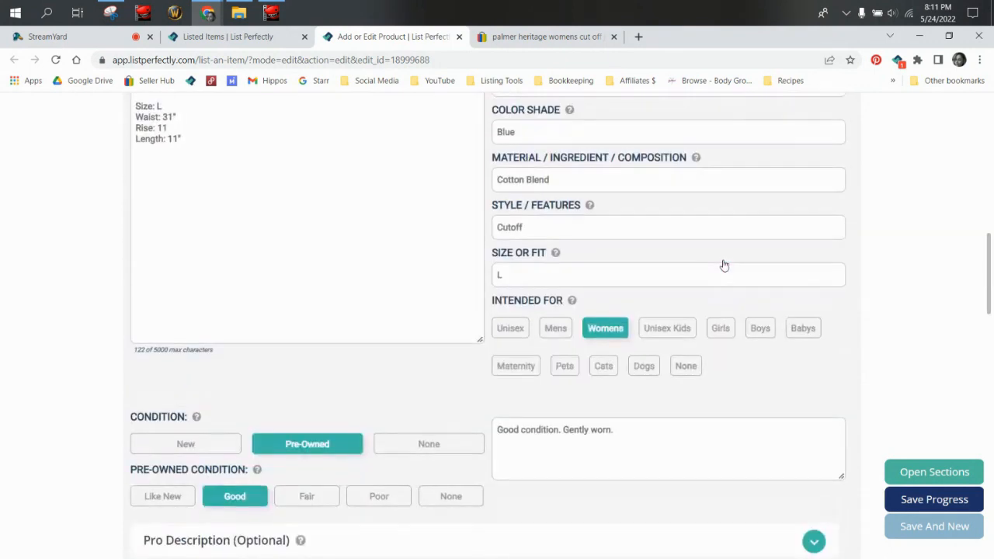
scroll(724, 266, "up", 3)
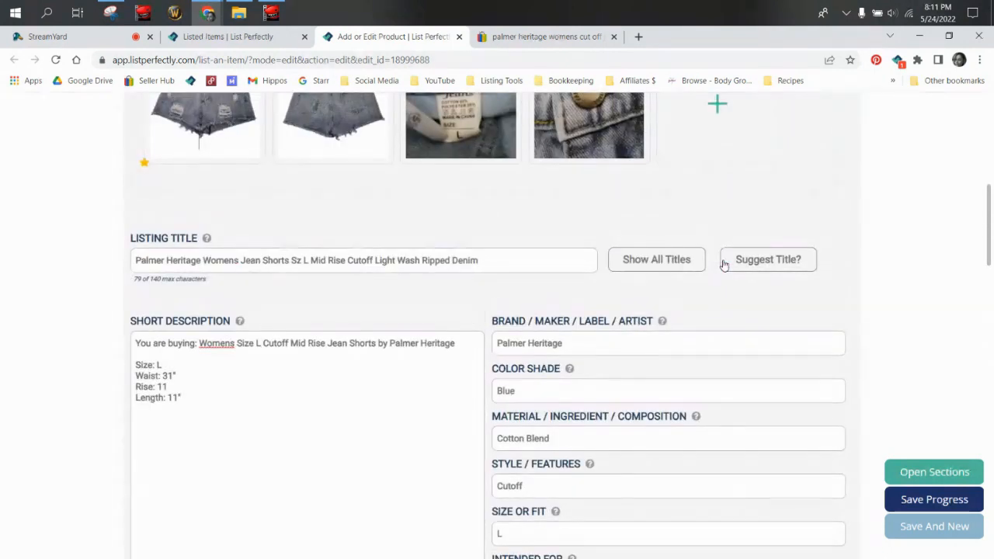
scroll(722, 264, "down", 10)
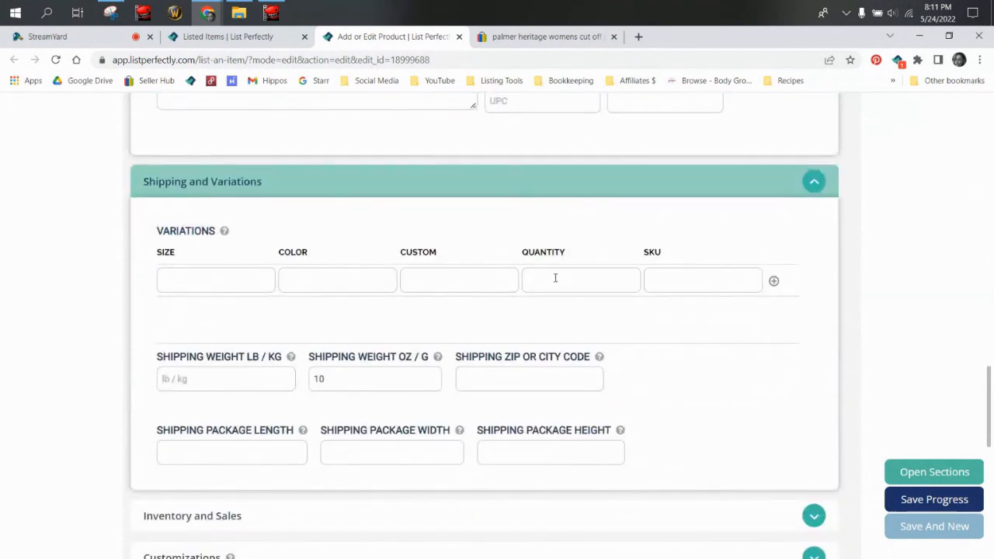
scroll(606, 278, "up", 3)
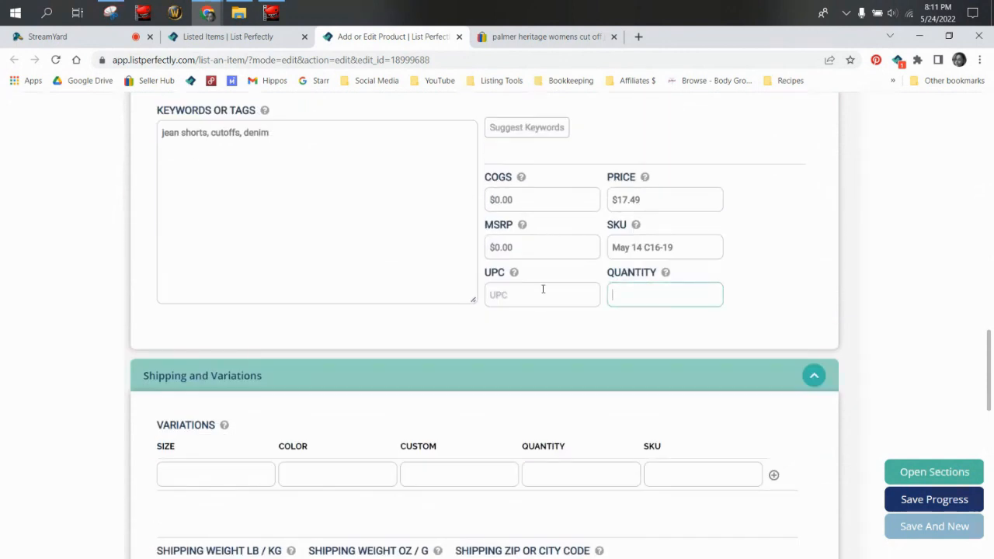
scroll(543, 290, "down", 2)
scroll(543, 291, "up", 1)
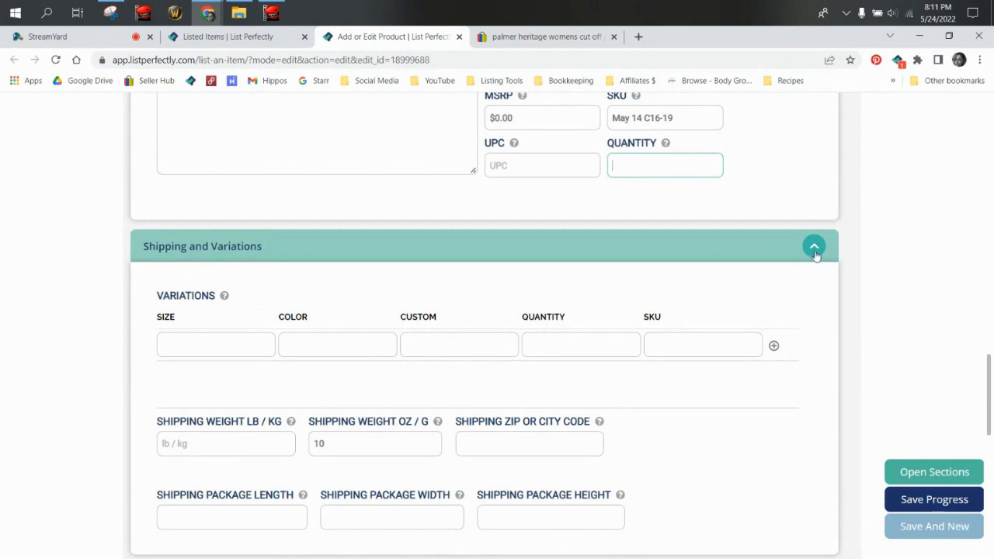
left_click(815, 248)
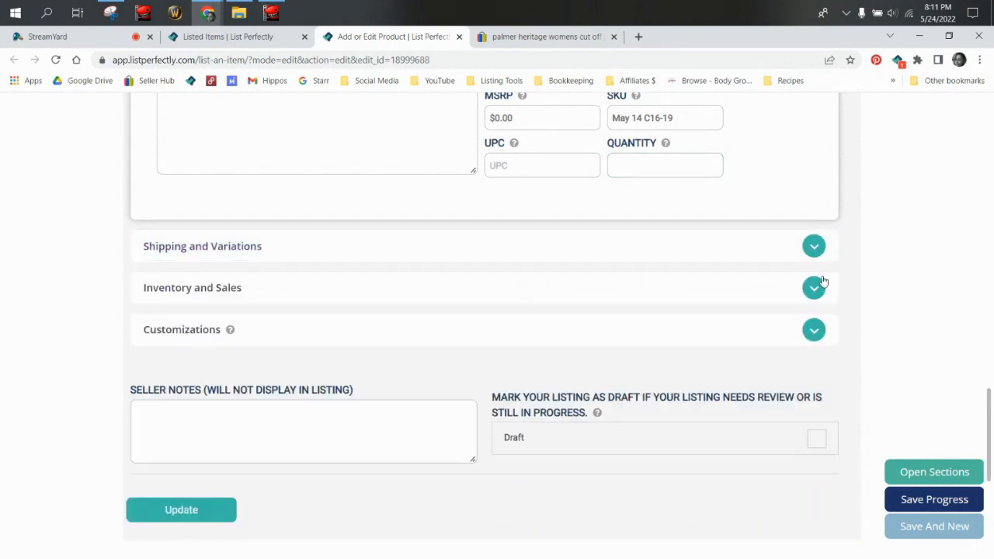
- Examine the sold price fields, sold marketplace options and platform IDs under Inventory and Sales, and collapse the section again
left_click(814, 285)
scroll(734, 254, "down", 2)
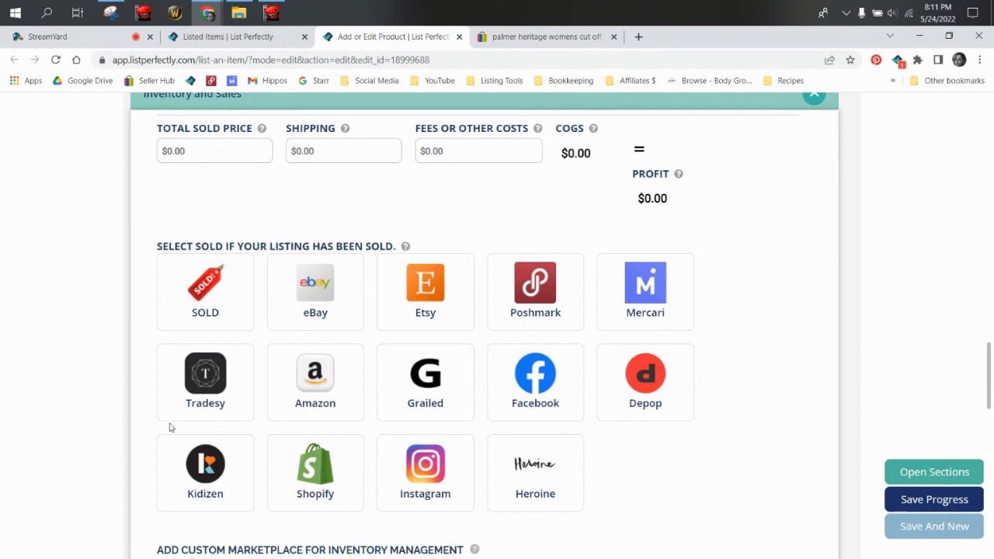
scroll(534, 336, "down", 2)
scroll(536, 342, "down", 3)
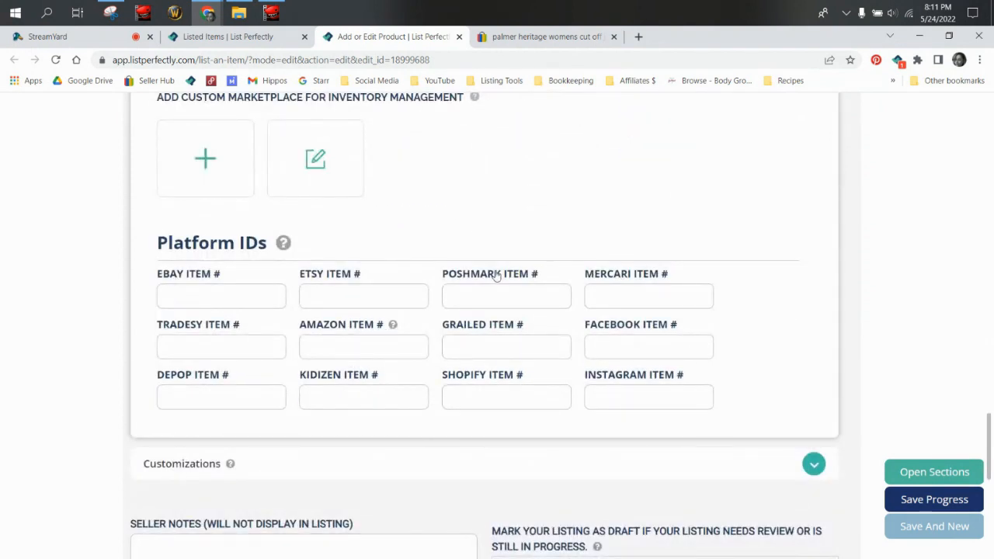
scroll(469, 228, "up", 6)
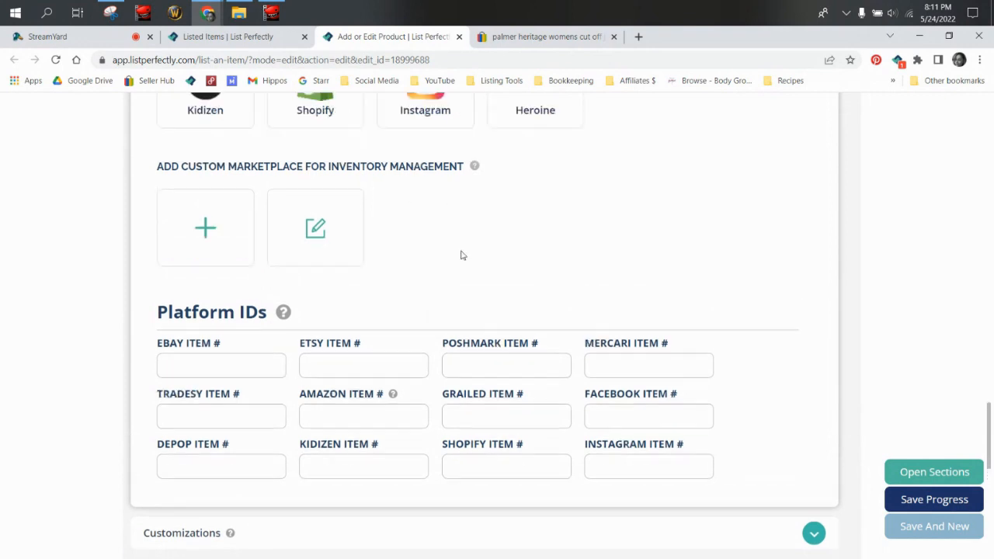
scroll(468, 280, "down", 3)
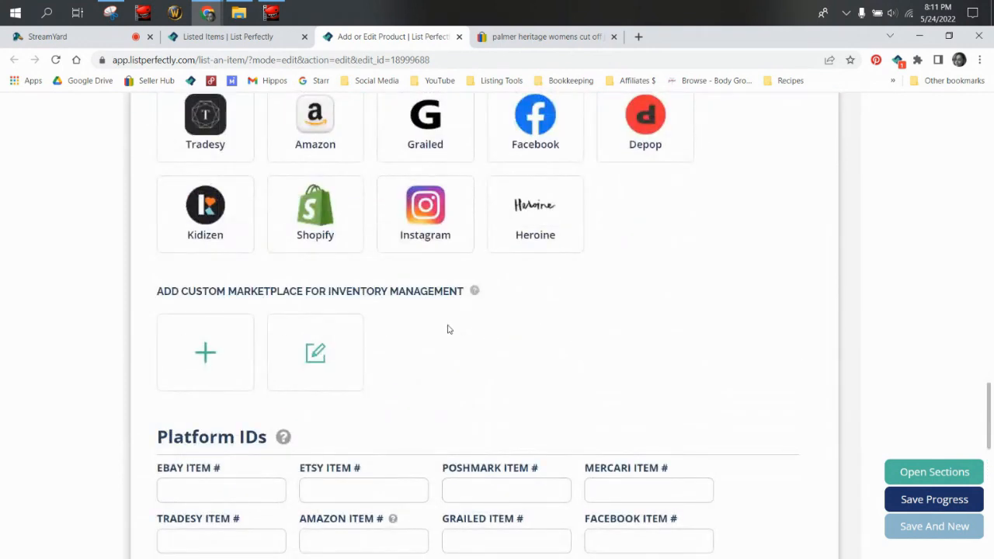
scroll(447, 326, "up", 3)
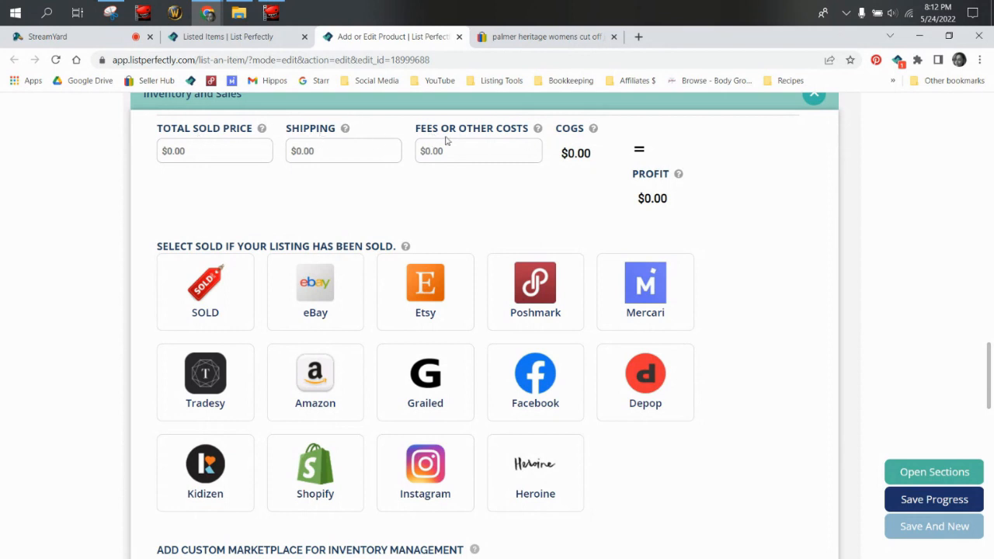
scroll(649, 137, "down", 1)
scroll(649, 137, "down", 3)
scroll(649, 140, "up", 4)
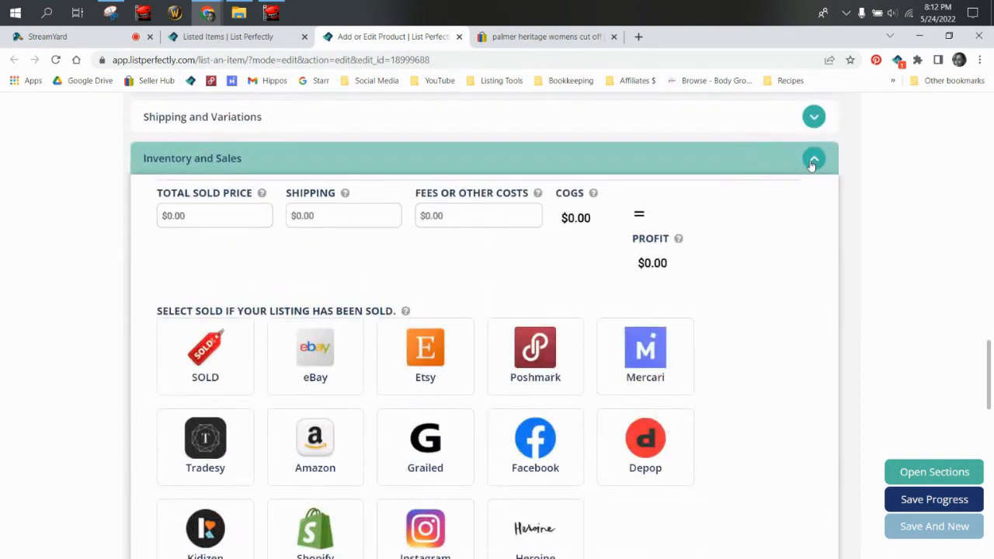
left_click(815, 158)
- Expand the Customizations section and enter the seller note "I have never heard of this brand. In the future it is poop."
left_click(815, 202)
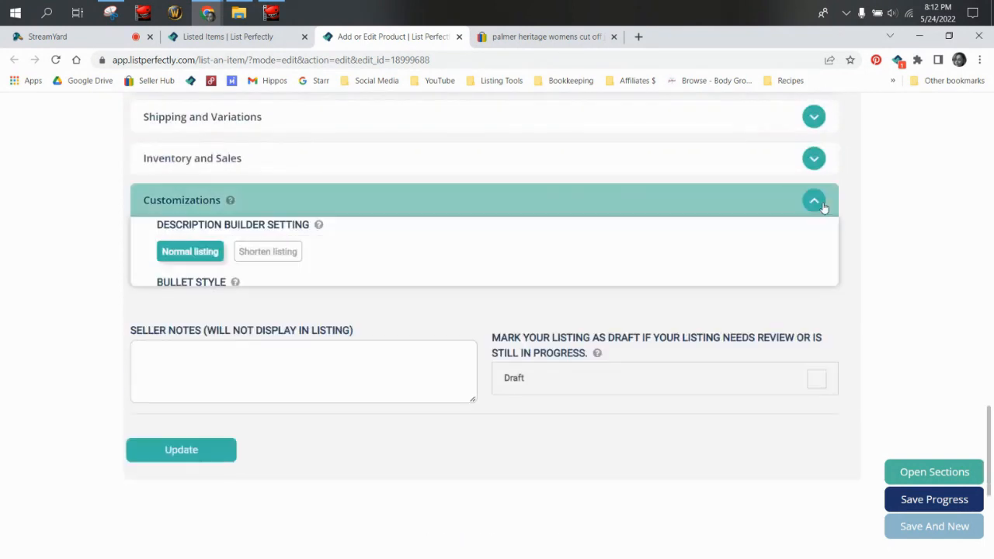
scroll(768, 231, "down", 1)
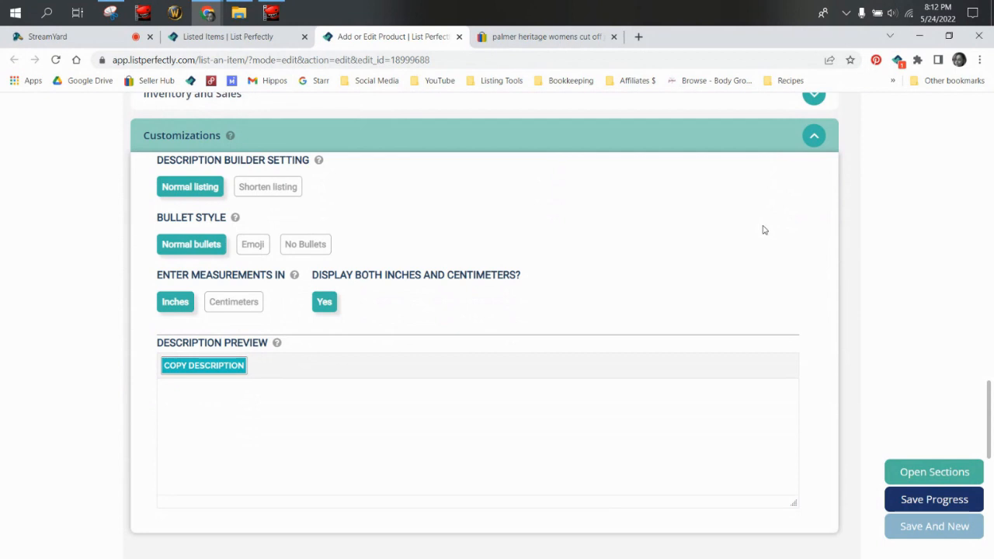
scroll(763, 230, "down", 4)
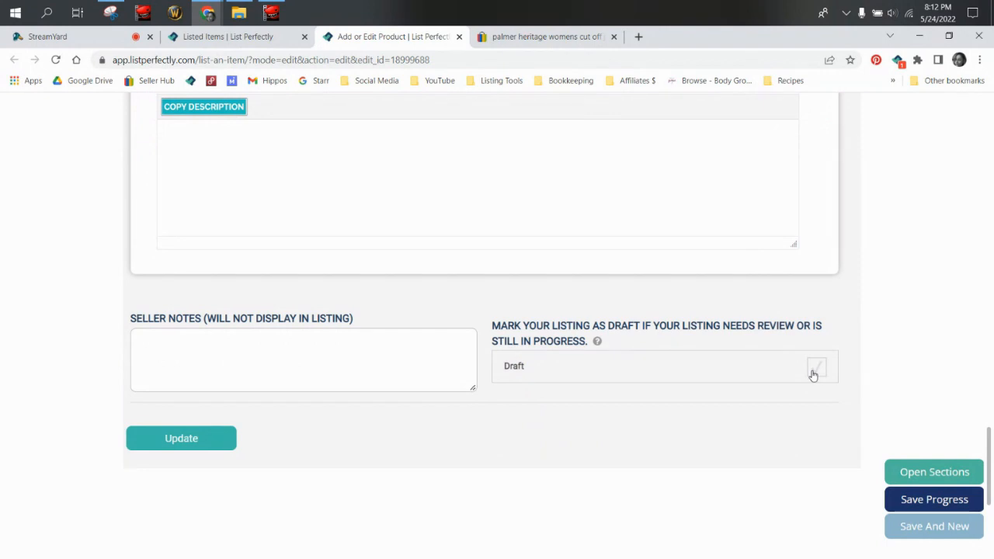
left_click(316, 357)
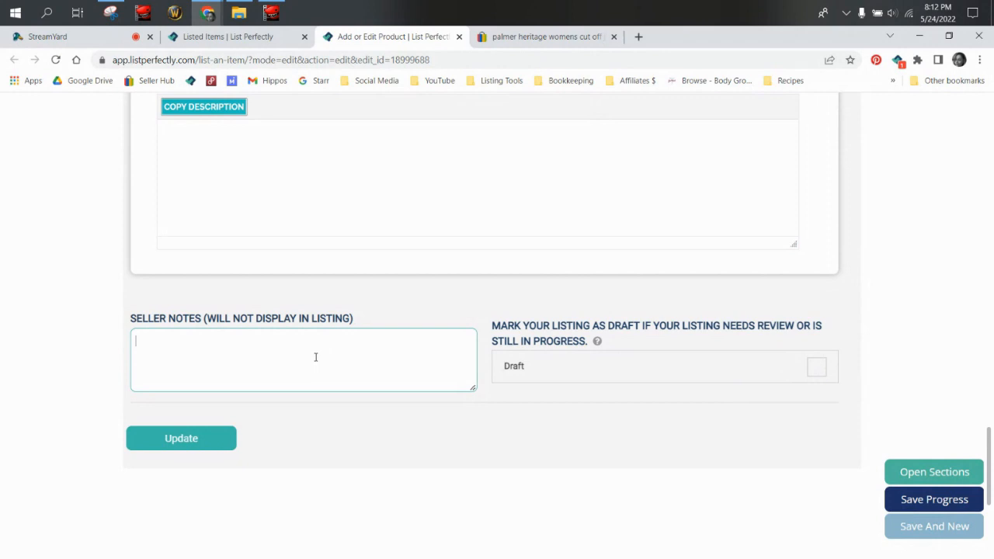
type("I have never heard of this brand. In the future it is poop.")
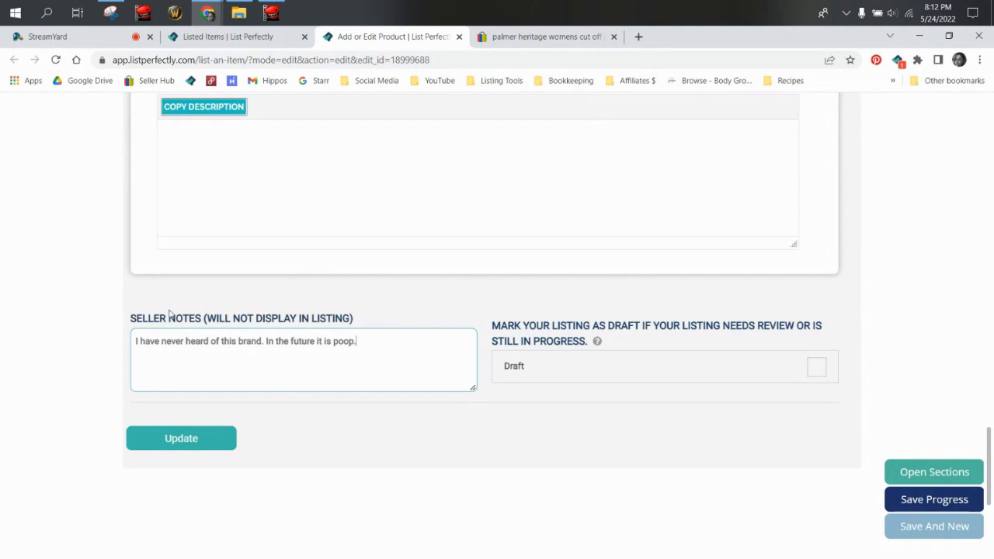
- View the Sizely size chart site linked beside the listing photos, and close it to return to the listing form
scroll(331, 333, "up", 2)
scroll(331, 333, "up", 15)
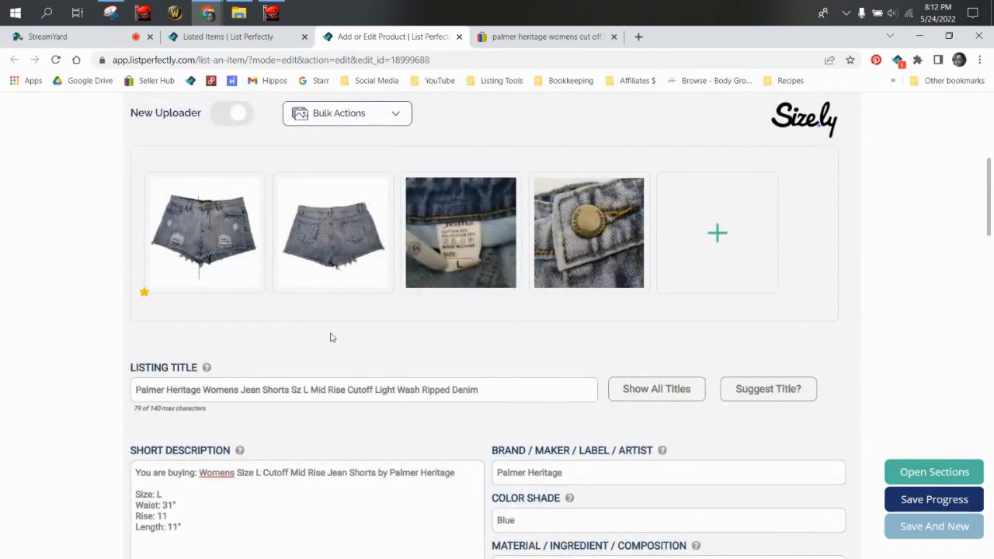
scroll(330, 337, "up", 5)
scroll(330, 338, "down", 3)
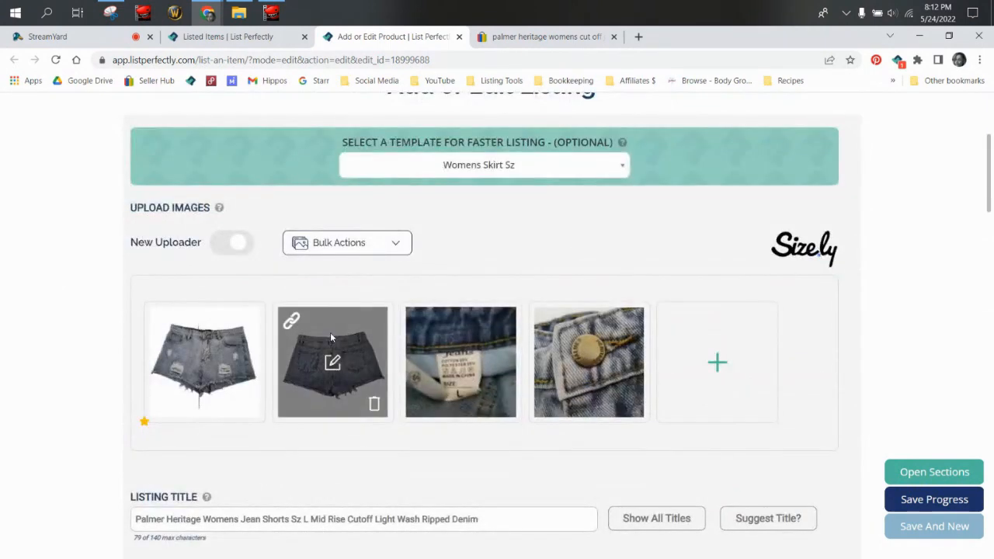
scroll(330, 333, "down", 1)
left_click(803, 181)
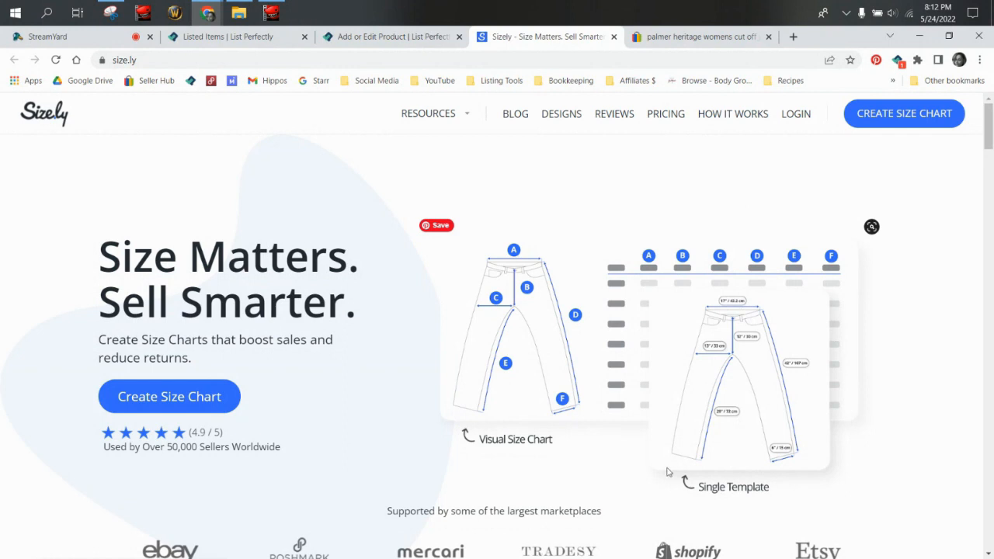
left_click(433, 41)
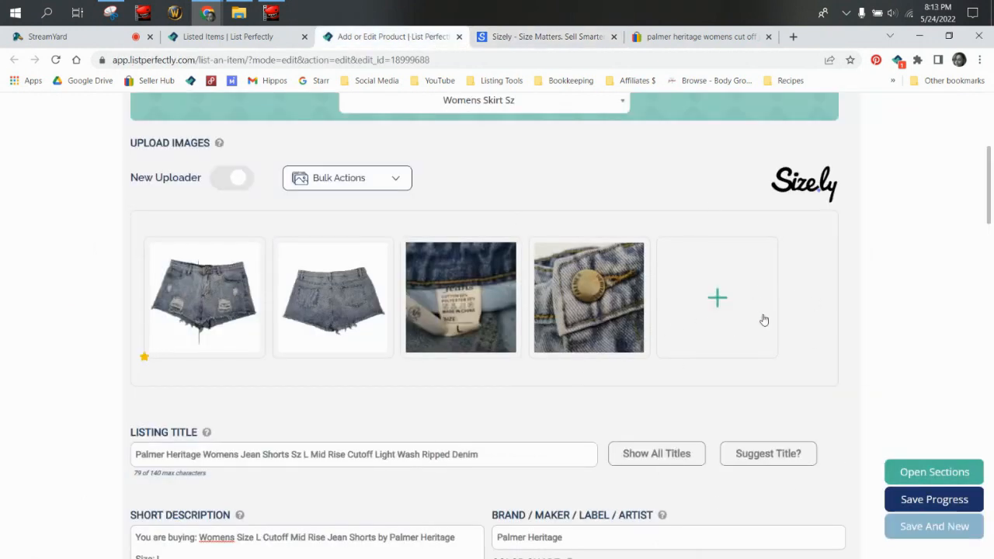
left_click(614, 38)
mouse_move(506, 287)
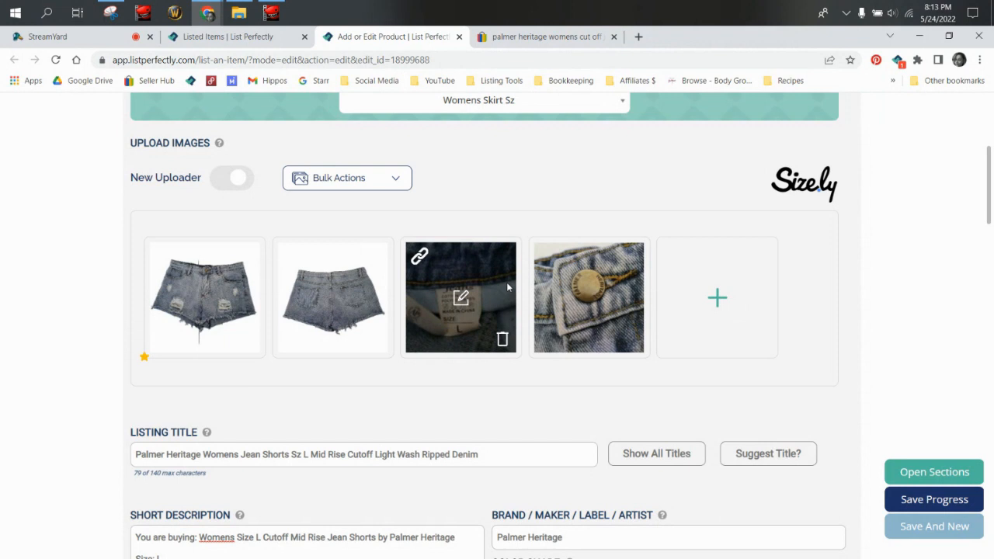
- Look over the unlisted items, and view the template choices on the shorts listing without changing the selected template
left_click(225, 38)
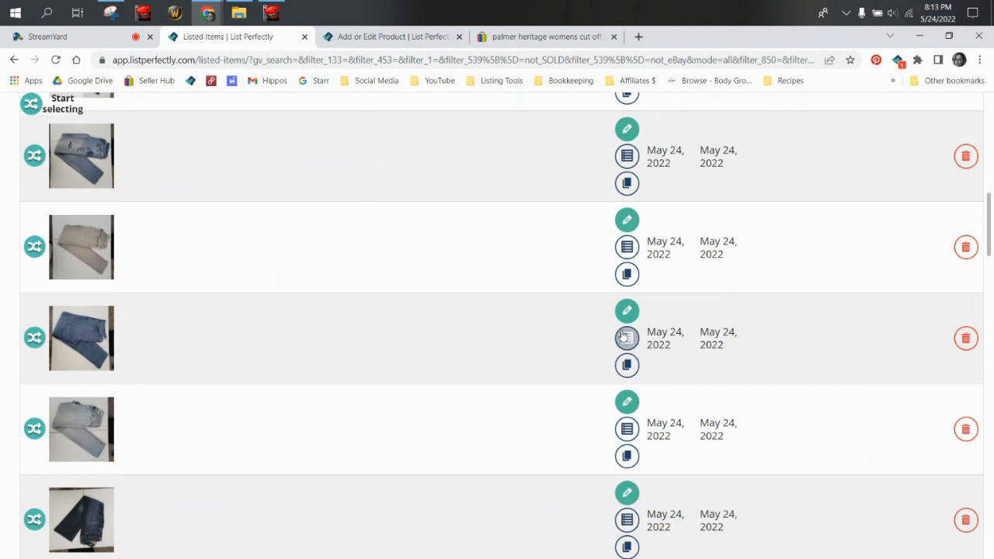
left_click(628, 221)
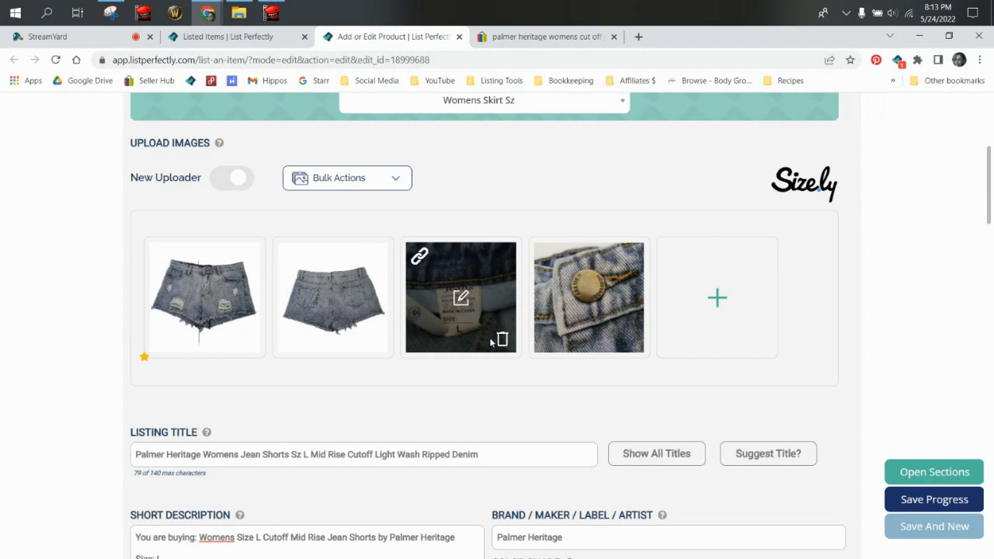
left_click(486, 102)
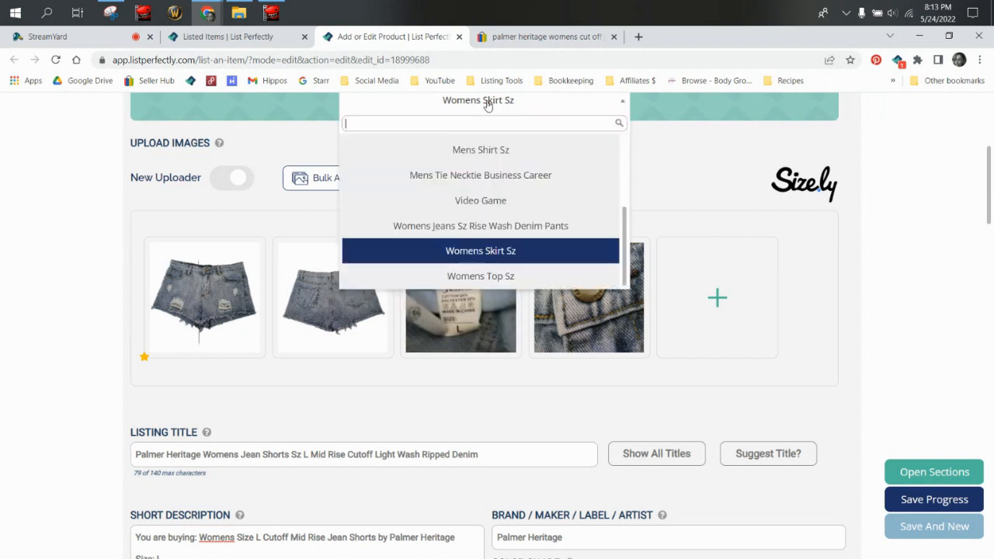
left_click(681, 160)
- Save the Palmer Heritage shorts listing by updating it from the end of the form
scroll(684, 155, "down", 8)
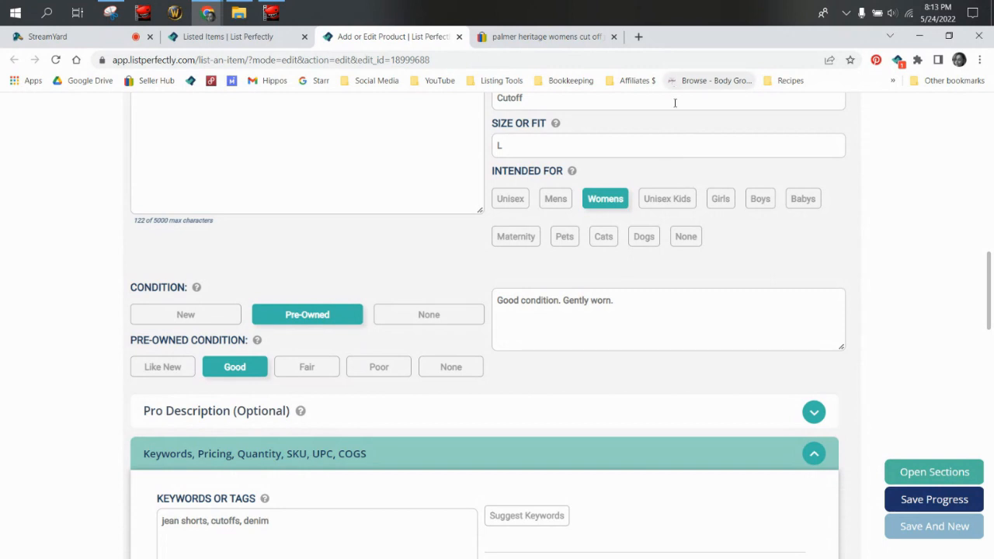
scroll(660, 334, "down", 5)
scroll(648, 342, "down", 10)
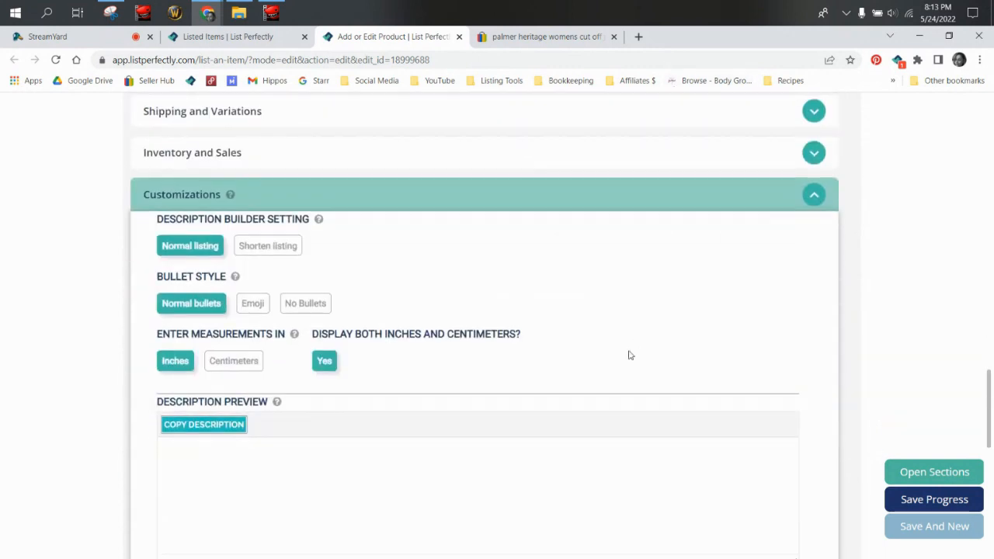
left_click(185, 376)
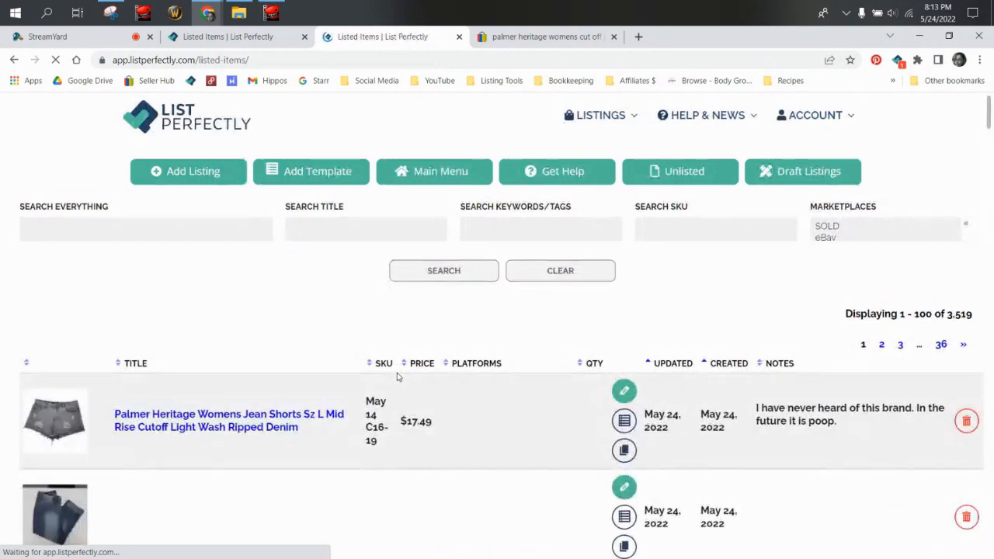
- Start item selection in the listed items and select the Palmer Heritage jean shorts
scroll(409, 319, "down", 2)
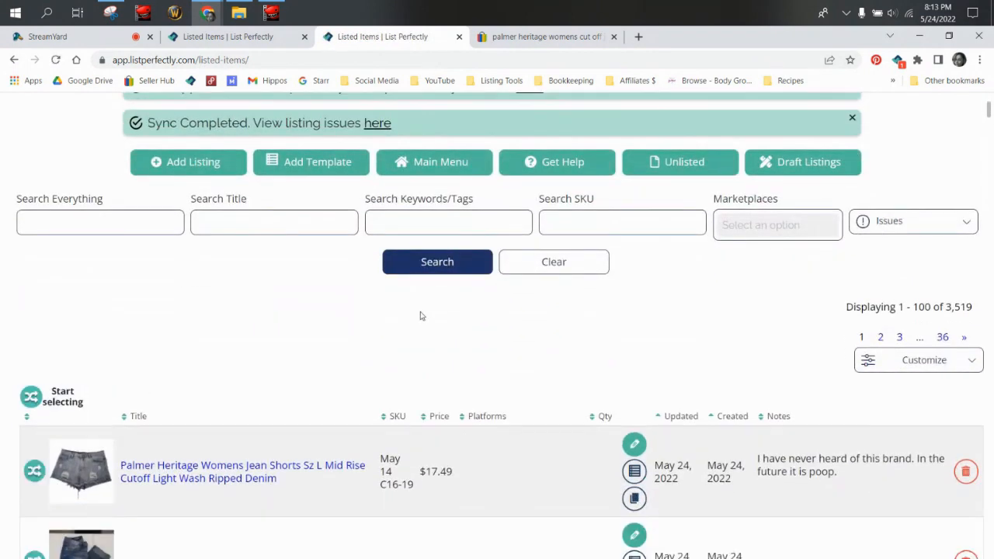
scroll(421, 316, "down", 2)
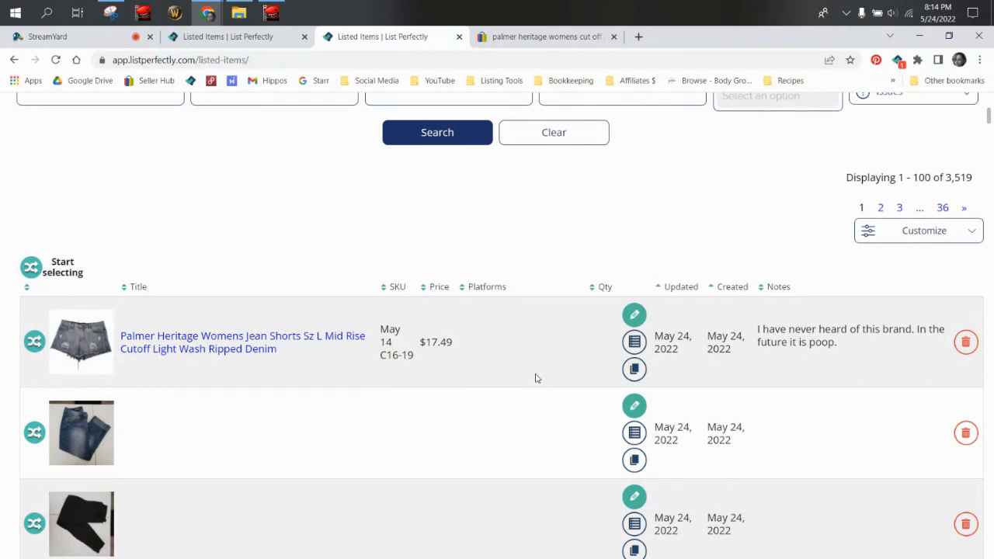
left_click(37, 268)
left_click(85, 357)
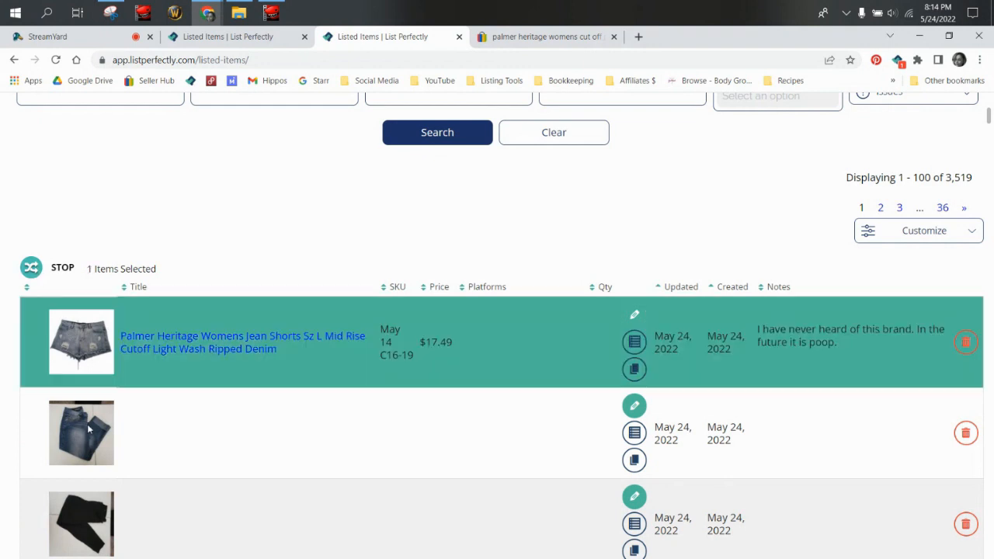
- Try selecting the jeans and pants listings below the shorts, and deselect them again
left_click(89, 429)
left_click(108, 491)
scroll(115, 513, "down", 3)
left_click(96, 449)
left_click(99, 404)
left_click(94, 354)
left_click(56, 229)
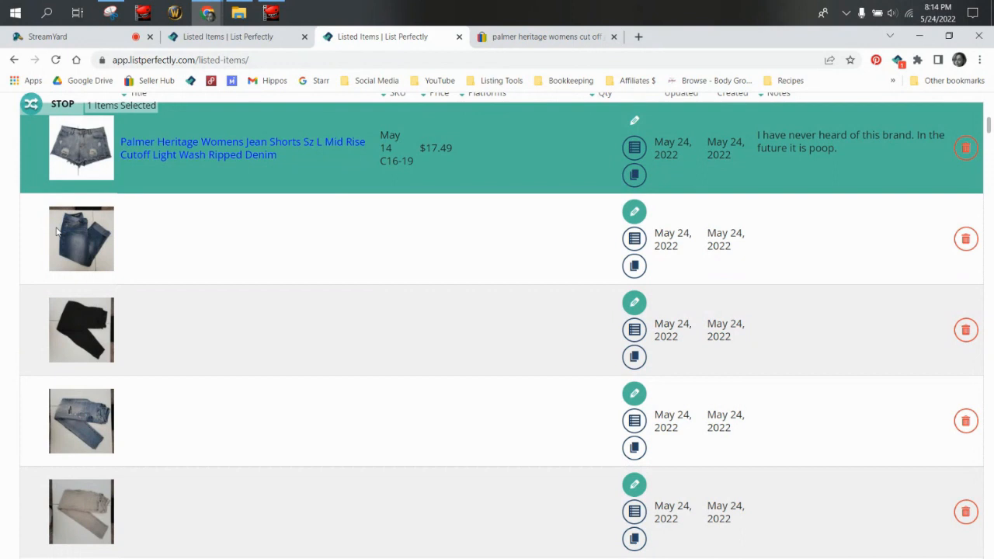
scroll(426, 260, "down", 1)
scroll(424, 239, "up", 3)
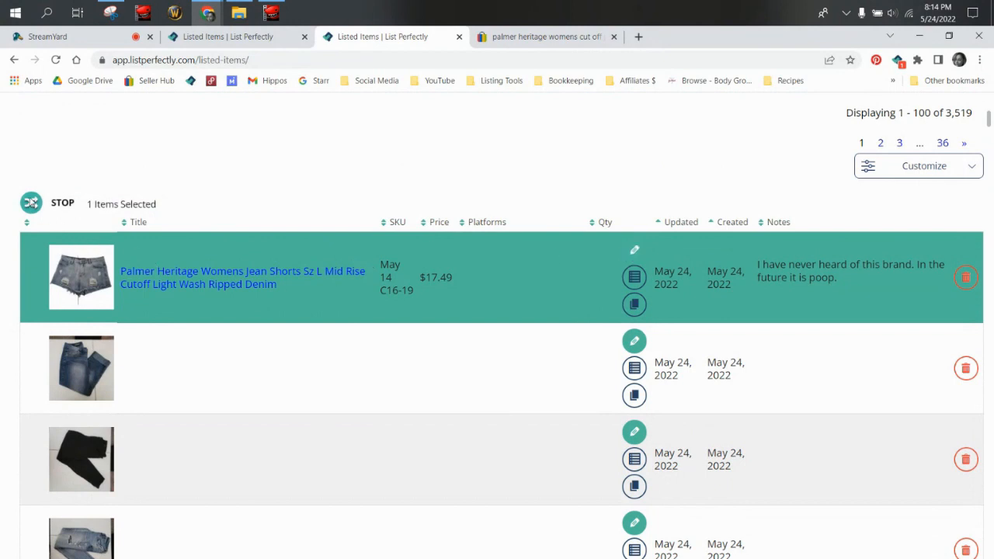
- Finish the item selection and crosspost the shorts listing to Mercari, Poshmark and eBay
left_click(63, 205)
left_click(434, 231)
left_click(390, 231)
left_click(336, 290)
left_click(613, 245)
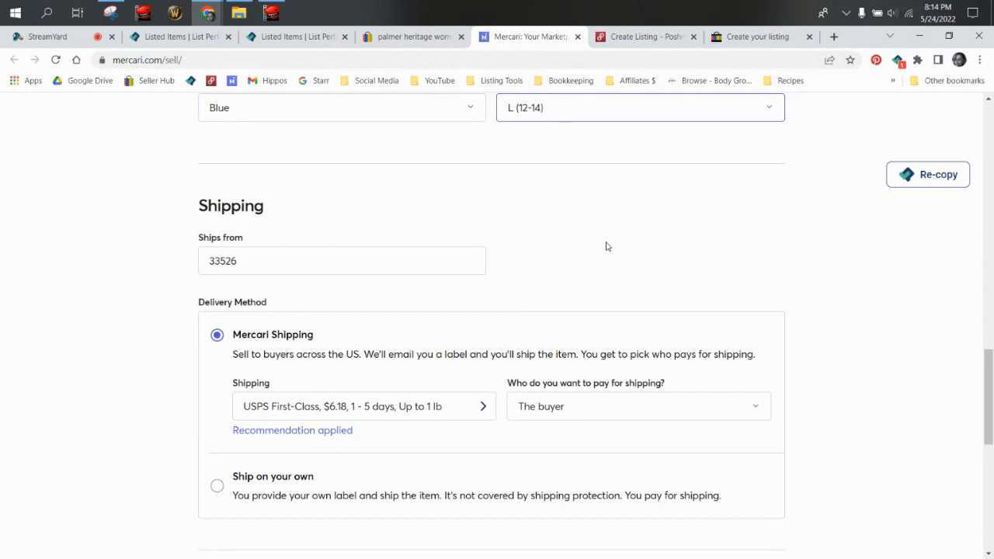
- Check the copied photos and title in the Mercari form, and re-copy the listing details as text only
scroll(708, 264, "up", 10)
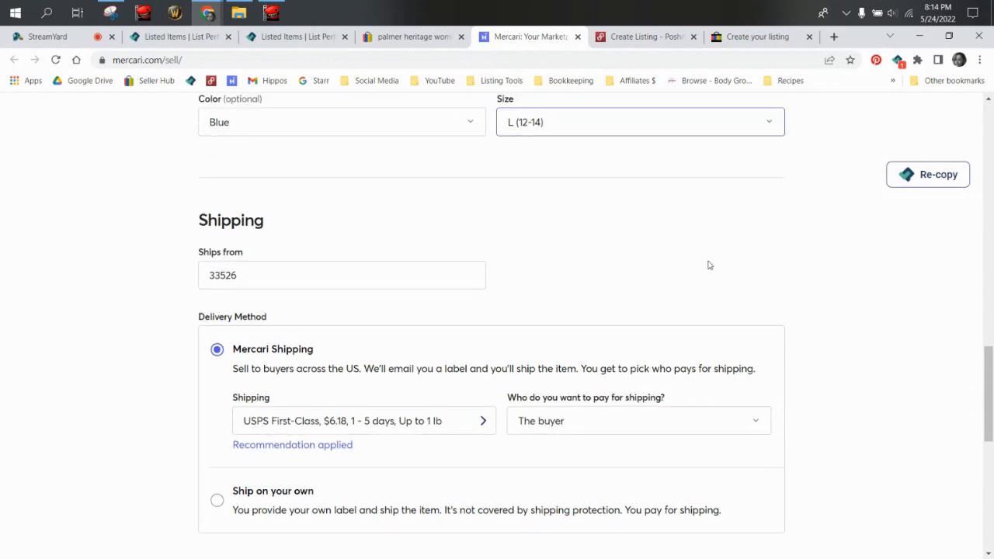
scroll(714, 261, "up", 3)
mouse_move(561, 325)
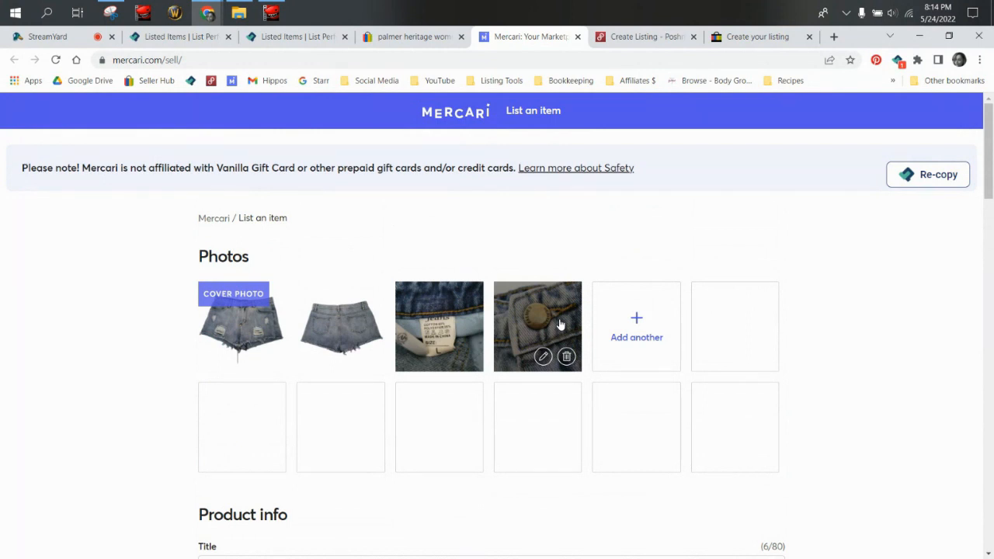
scroll(544, 334, "down", 3)
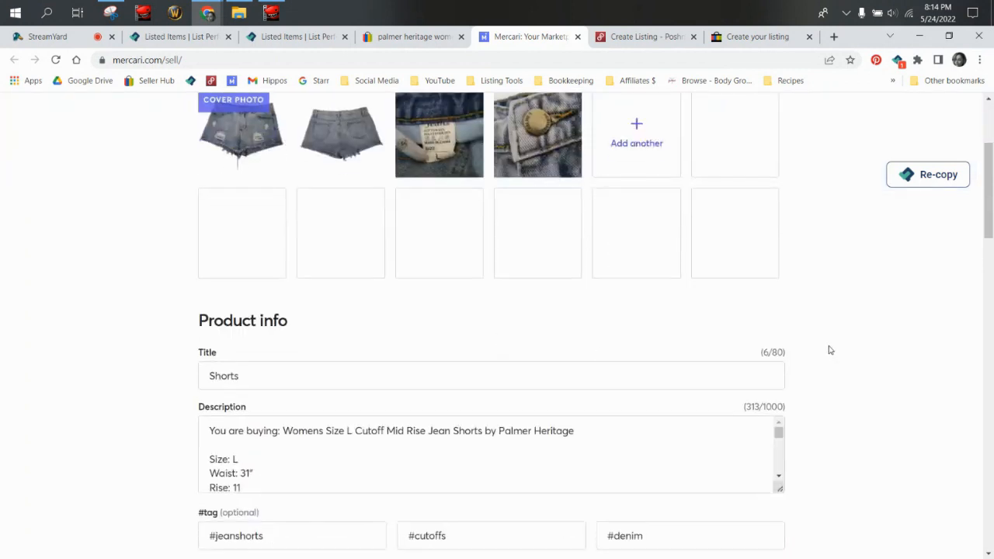
left_click(932, 175)
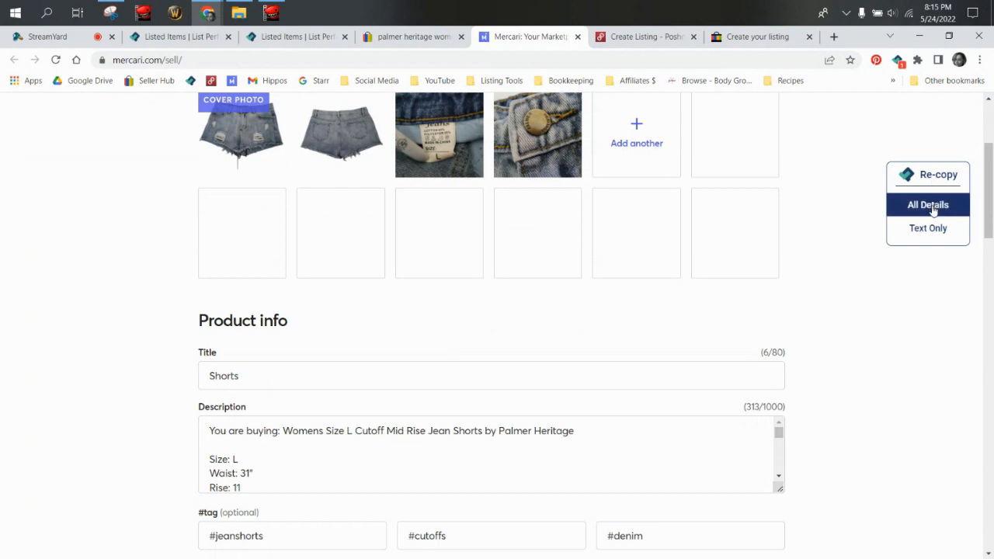
left_click(927, 230)
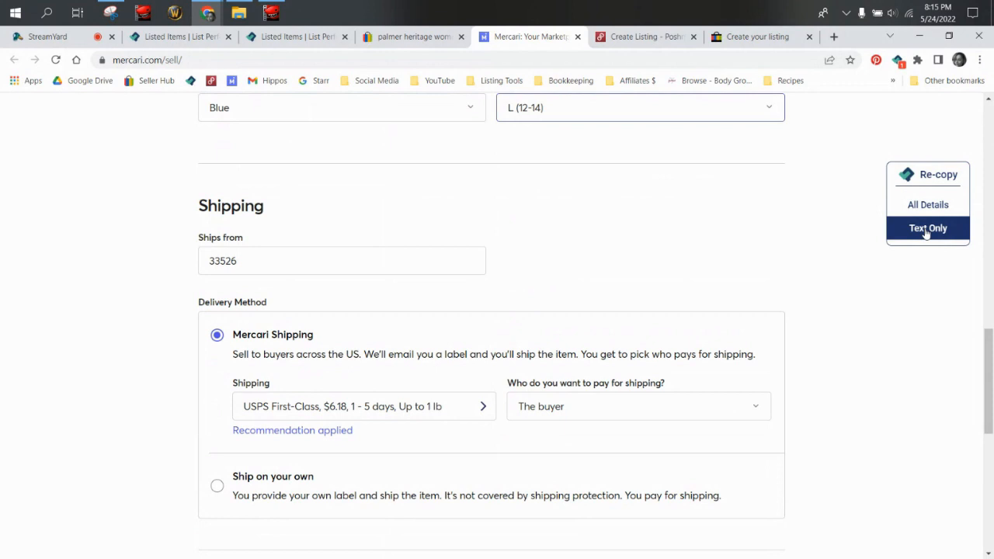
- Review the Mercari form's photos, title, description, tags, category, brand and condition after the re-copy
scroll(660, 298, "up", 5)
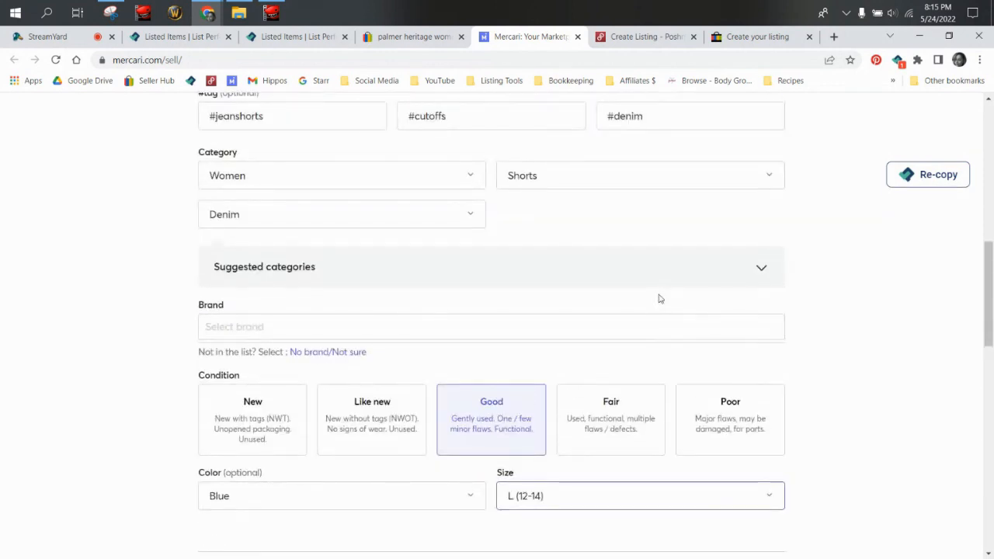
scroll(660, 298, "up", 4)
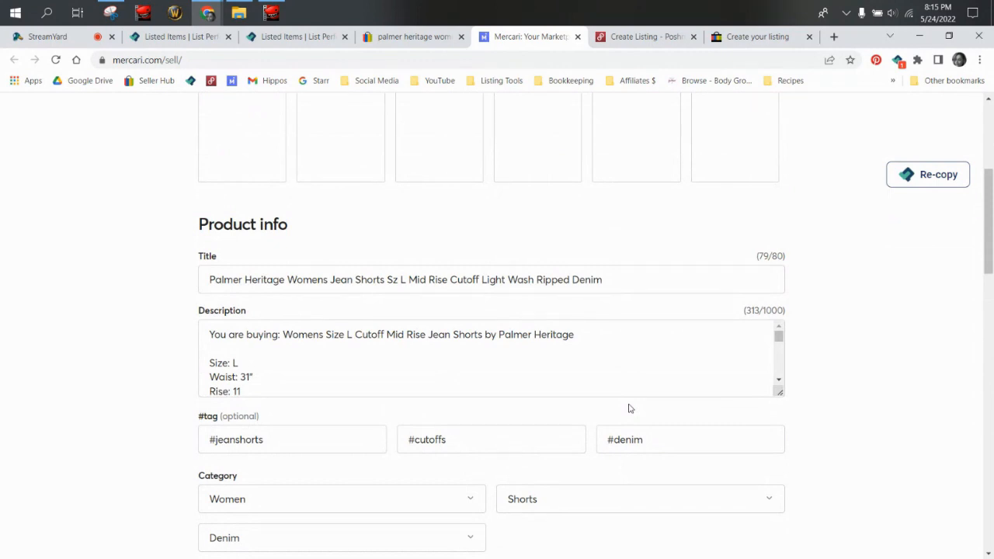
scroll(630, 404, "up", 3)
mouse_move(904, 184)
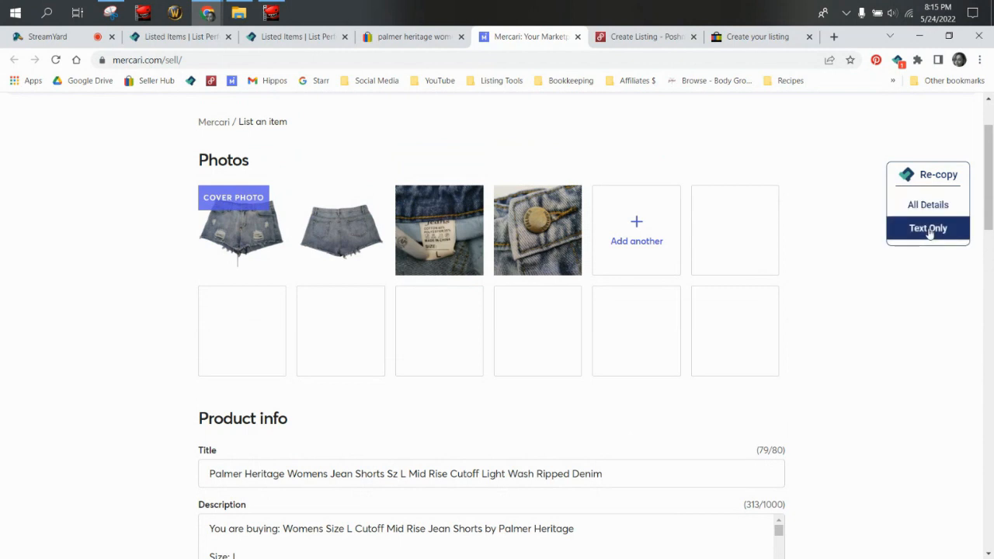
scroll(151, 471, "down", 2)
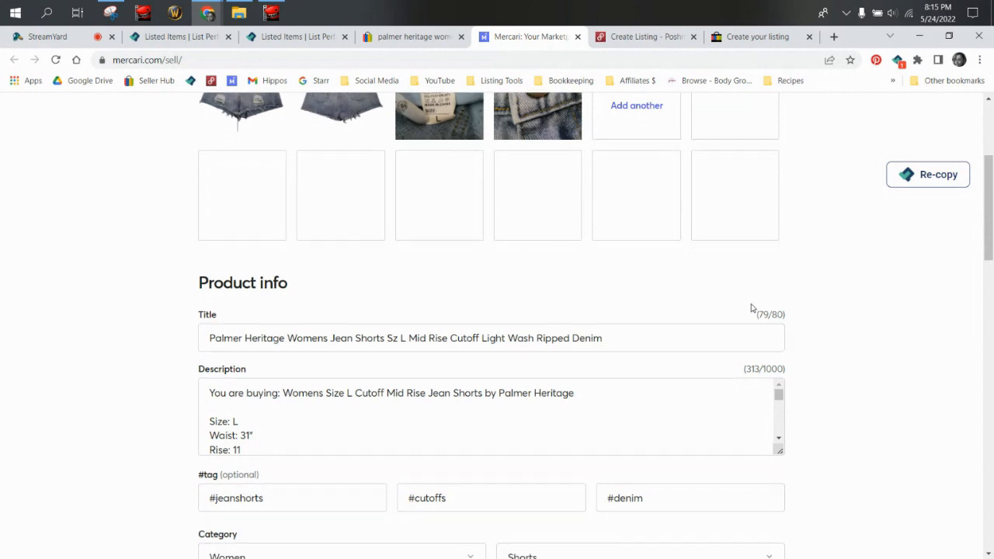
scroll(714, 338, "up", 3)
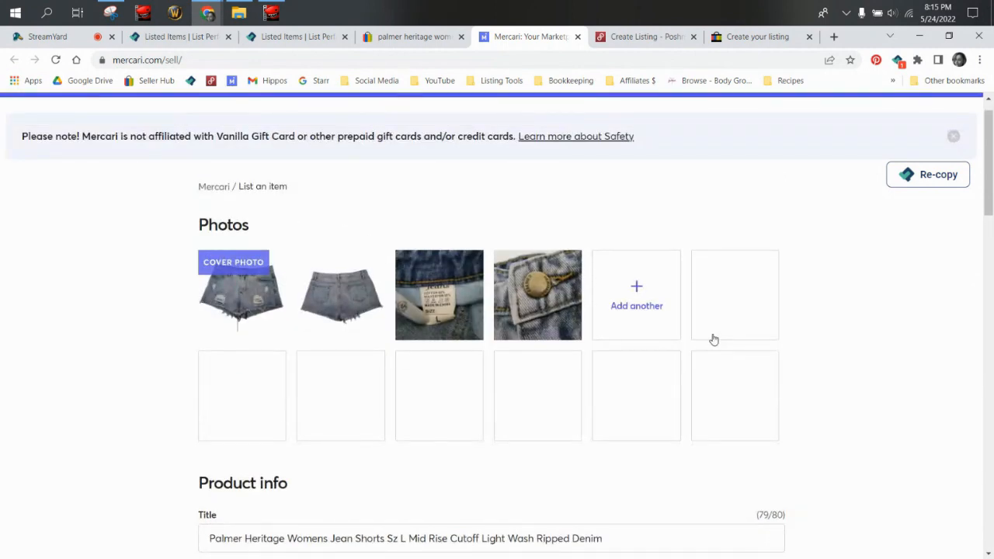
mouse_move(326, 306)
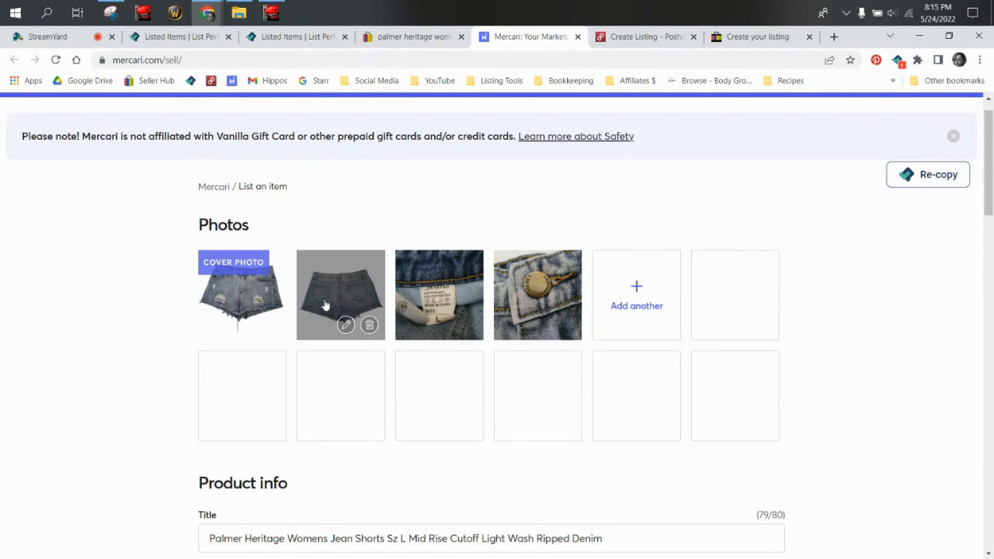
scroll(371, 326, "down", 3)
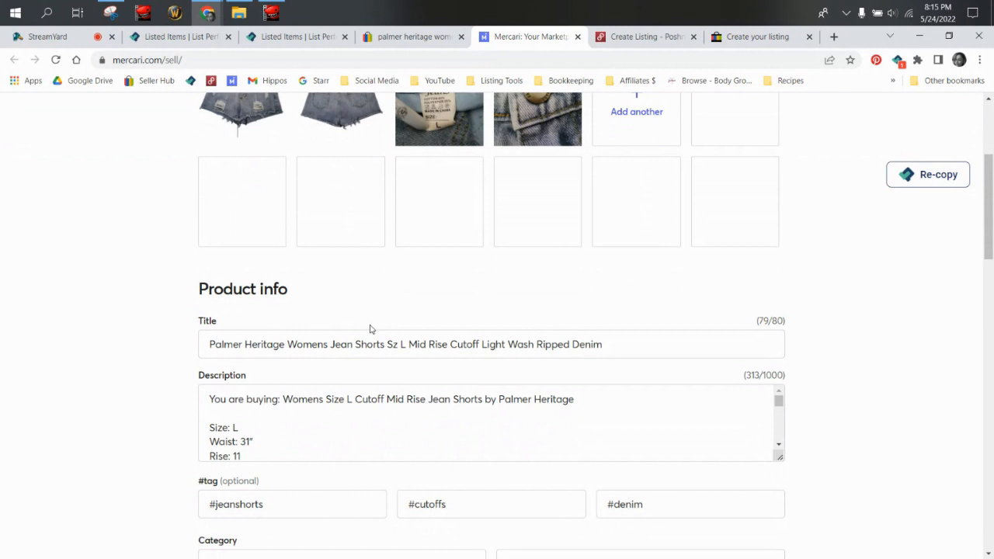
scroll(595, 264, "down", 2)
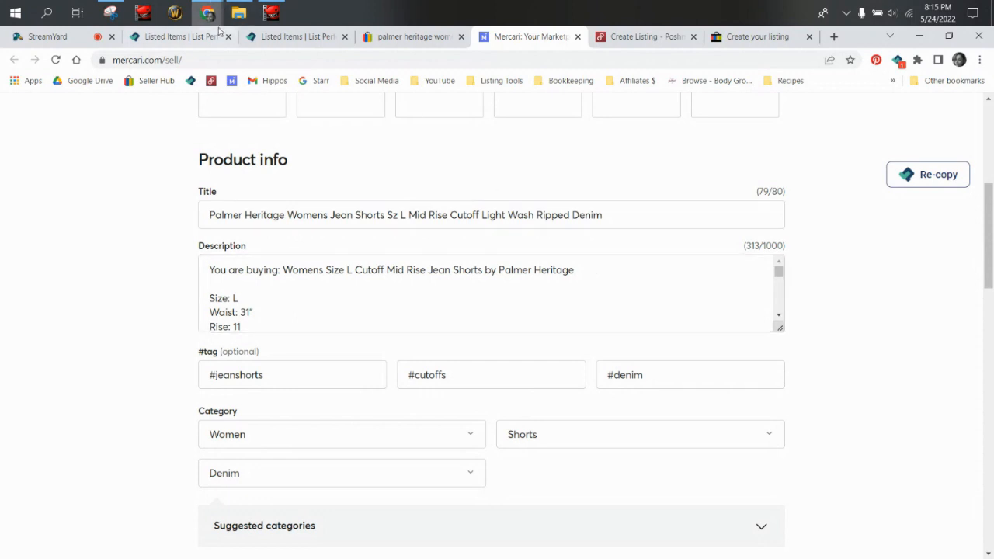
- Open List Perfectly's Current Technical Issues page in a separate tab, look through the listed marketplace issues, and close it
left_click(193, 37)
scroll(358, 152, "up", 10)
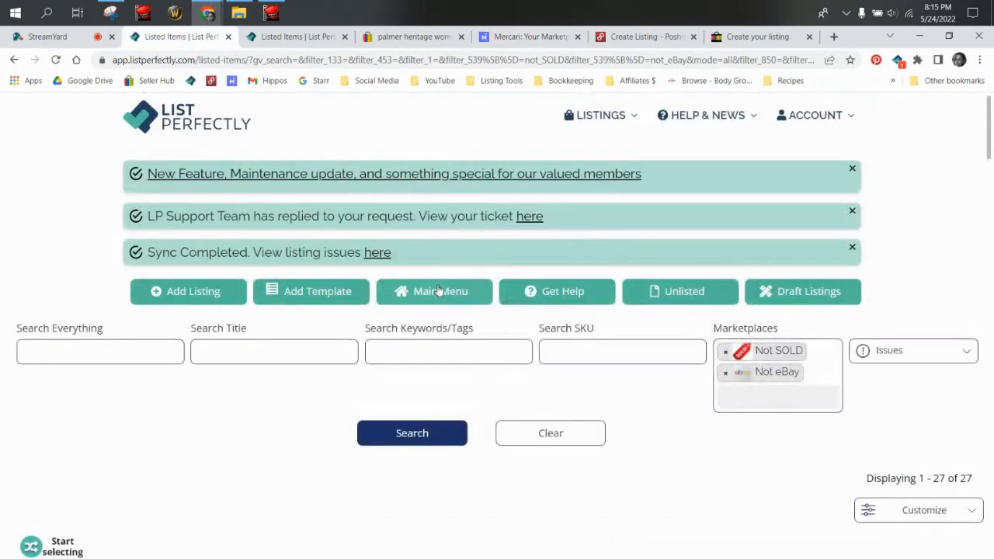
mouse_move(705, 124)
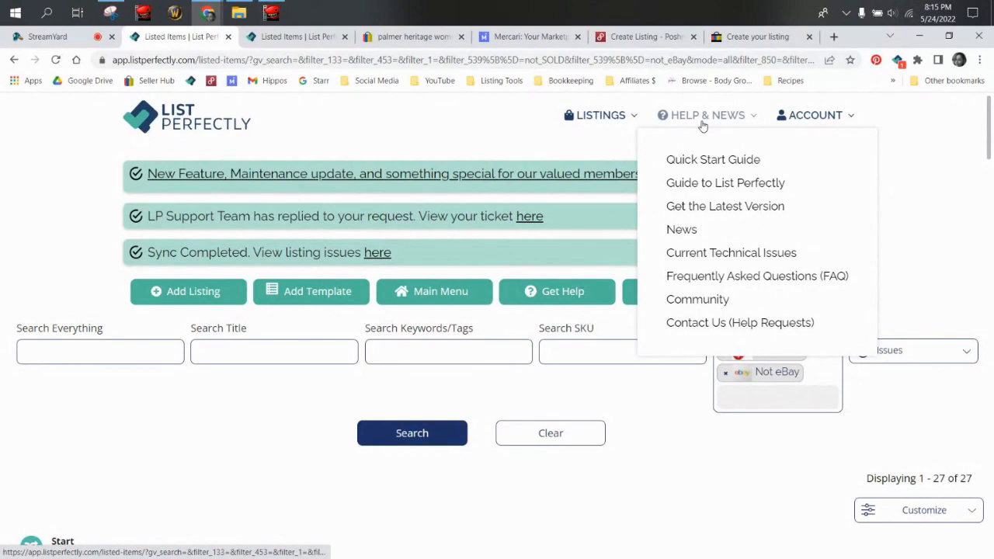
right_click(725, 259)
left_click(757, 265)
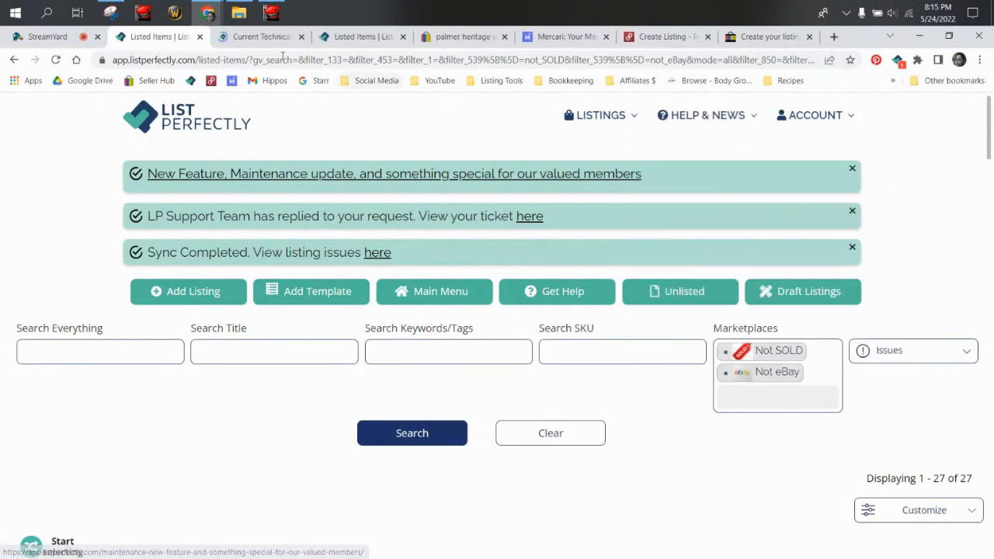
left_click(253, 36)
scroll(599, 334, "down", 5)
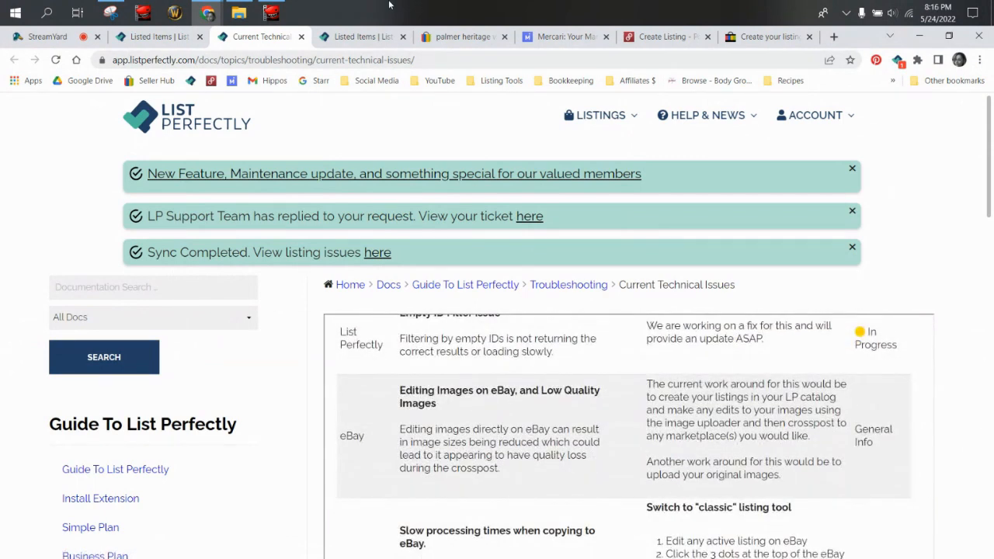
left_click(301, 36)
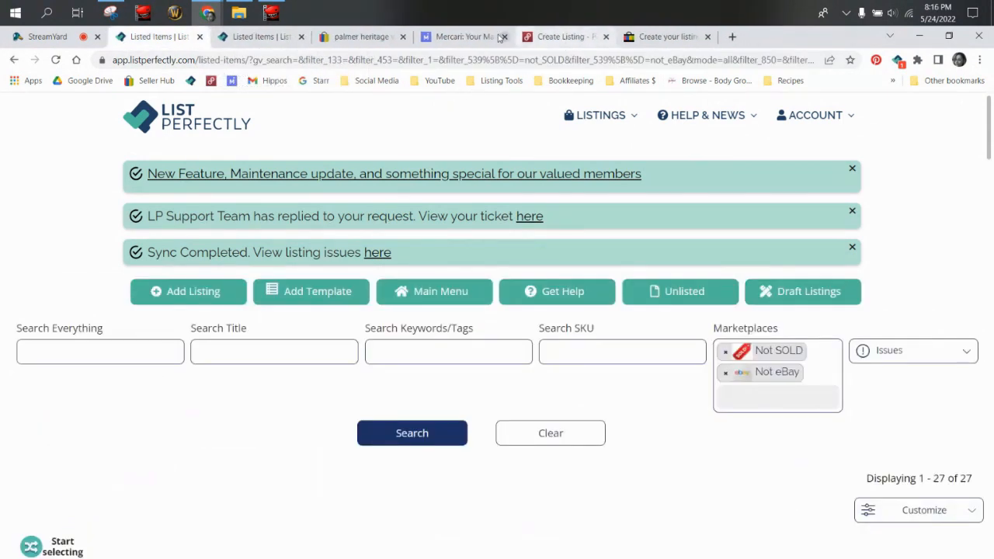
- Return to the Mercari form and check the shorts' photos, title, full description, tags and category
left_click(460, 37)
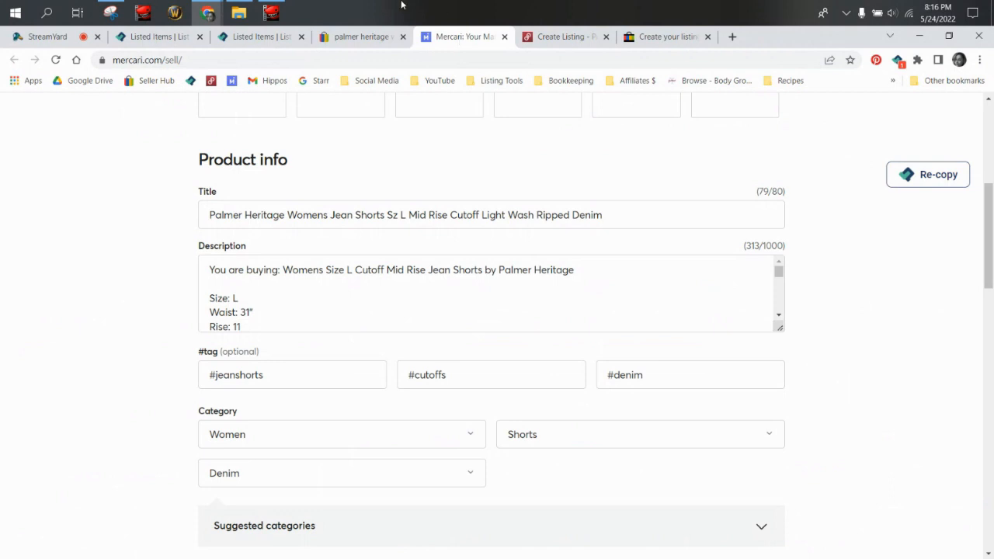
scroll(373, 121, "up", 2)
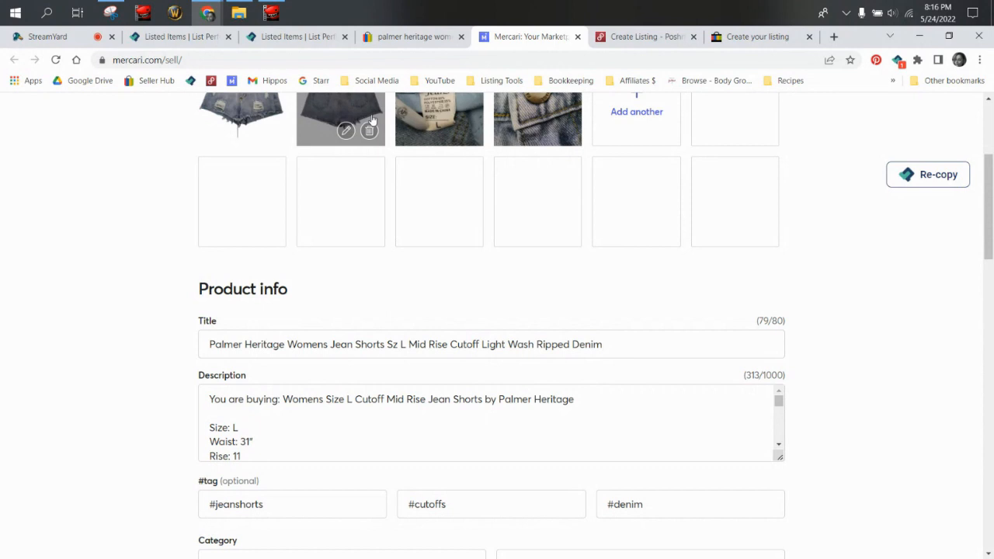
scroll(389, 129, "up", 3)
scroll(433, 202, "down", 4)
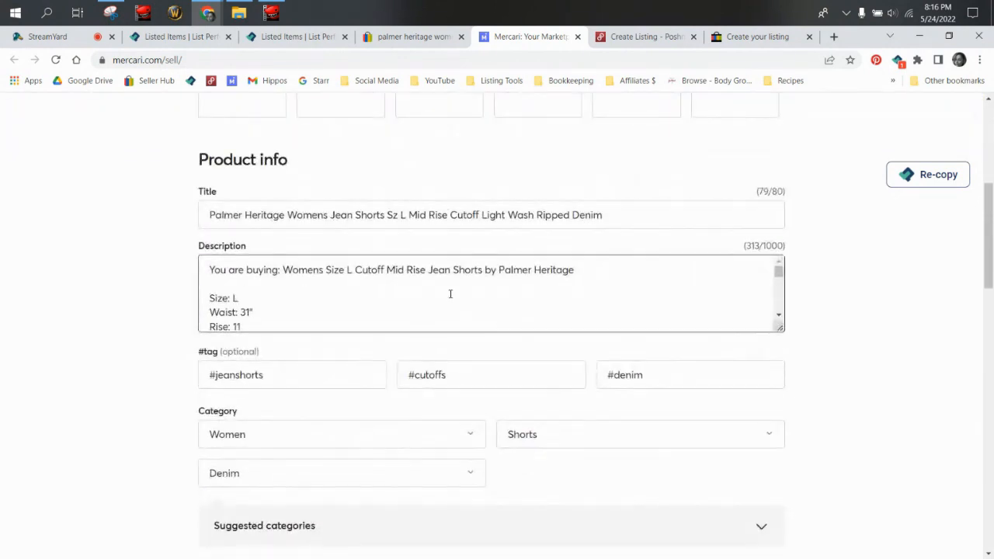
scroll(450, 291, "down", 2)
scroll(248, 298, "down", 2)
scroll(121, 330, "down", 1)
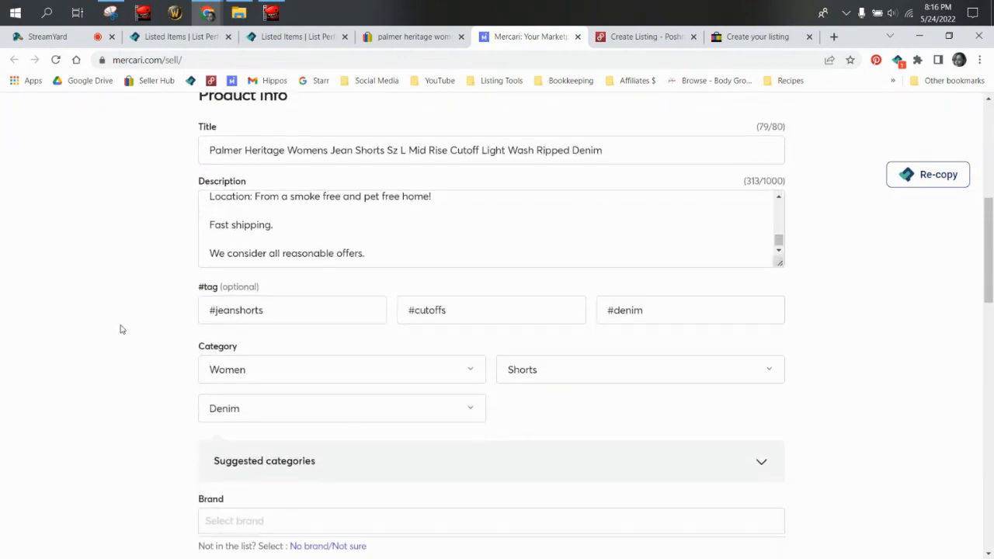
scroll(178, 287, "up", 2)
scroll(375, 284, "up", 3)
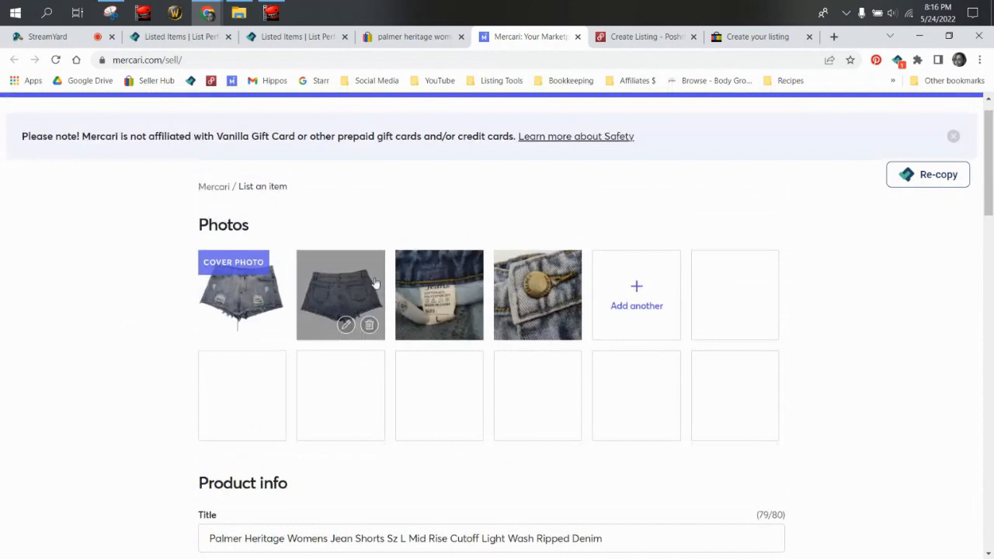
scroll(544, 288, "down", 4)
scroll(487, 306, "up", 4)
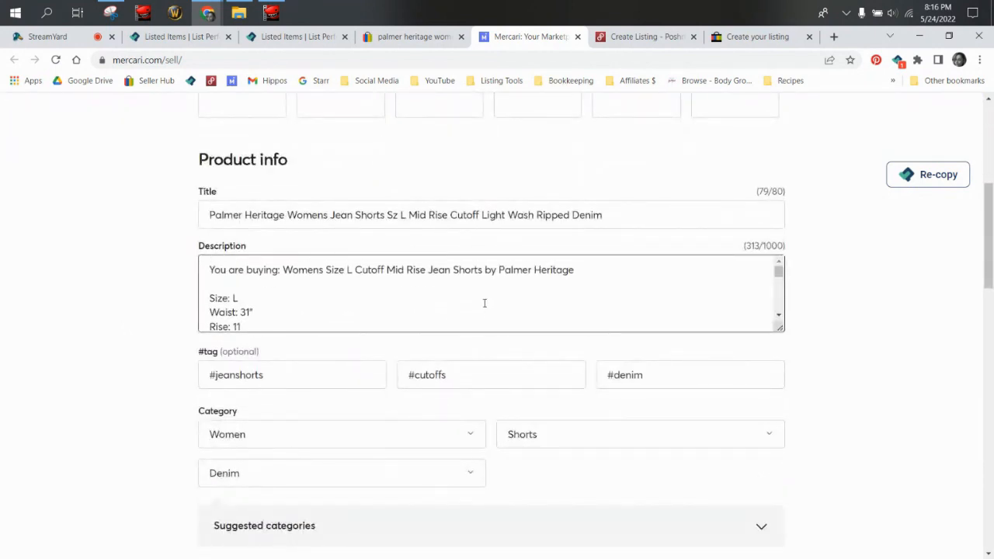
- Highlight the "Good condition. Gently worn." line in the Mercari description and reread the size and condition lines above it
scroll(395, 299, "down", 3)
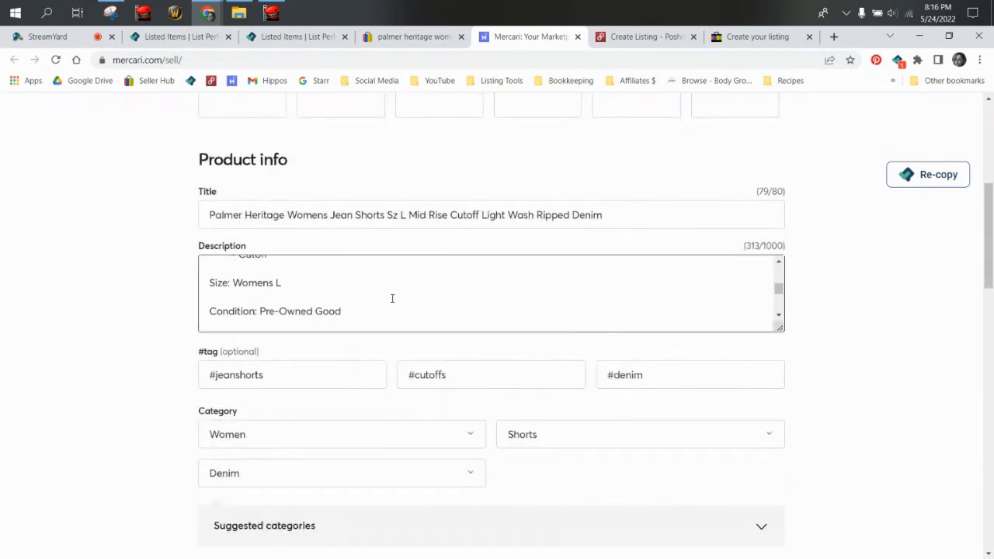
scroll(357, 307, "down", 1)
left_click(353, 278)
left_click(195, 277, "shift")
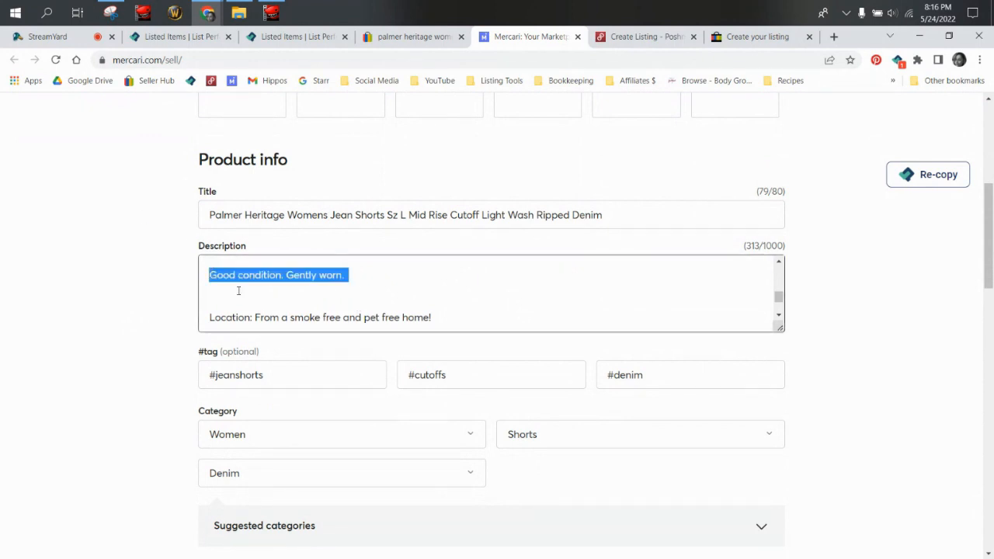
scroll(238, 291, "up", 10)
scroll(328, 393, "down", 2)
scroll(256, 423, "down", 2)
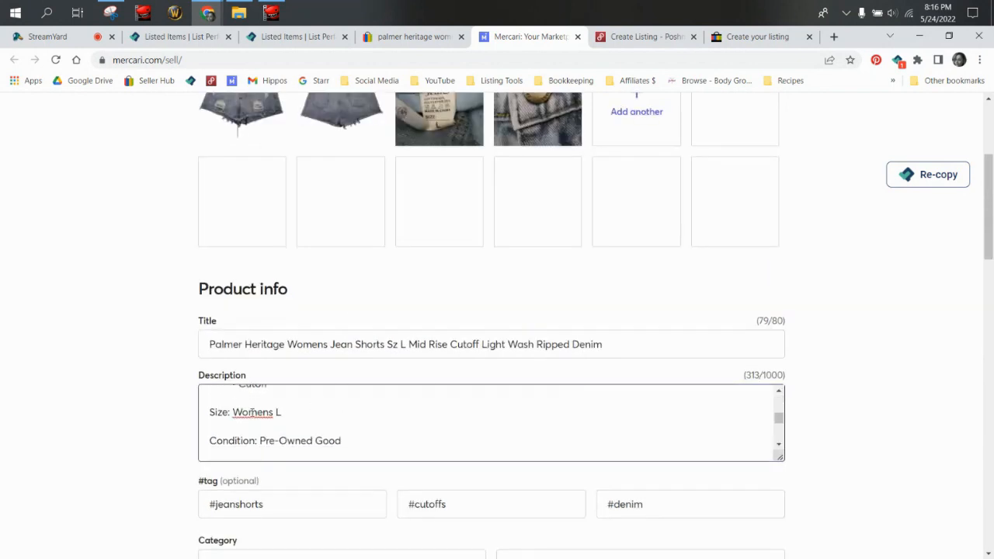
scroll(304, 402, "down", 1)
scroll(304, 401, "up", 1)
scroll(271, 424, "down", 1)
scroll(271, 424, "up", 1)
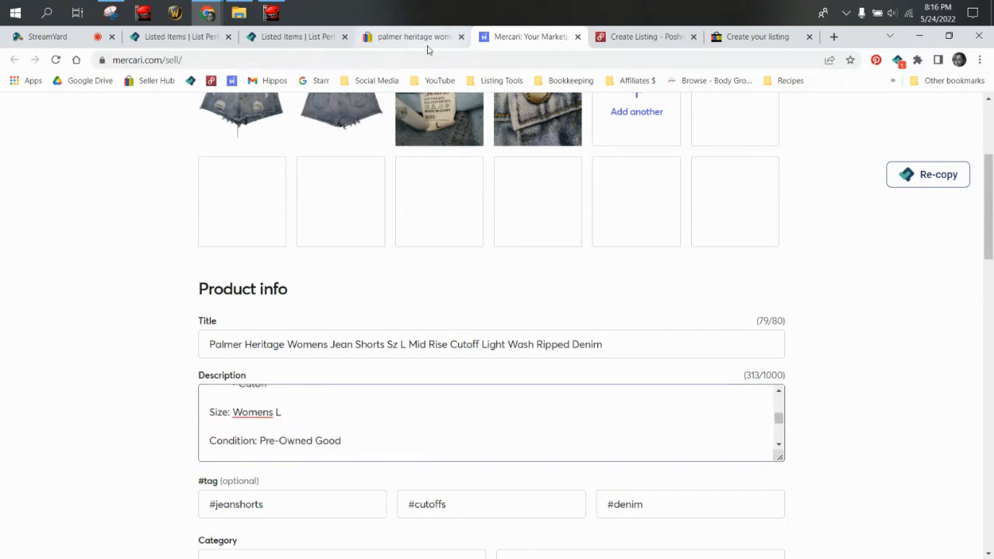
- Highlight the closing lines of the Mercari description, from the location line through "We consider all reasonable offers."
scroll(324, 435, "down", 1)
scroll(324, 435, "down", 2)
left_click_drag(209, 391, 386, 456)
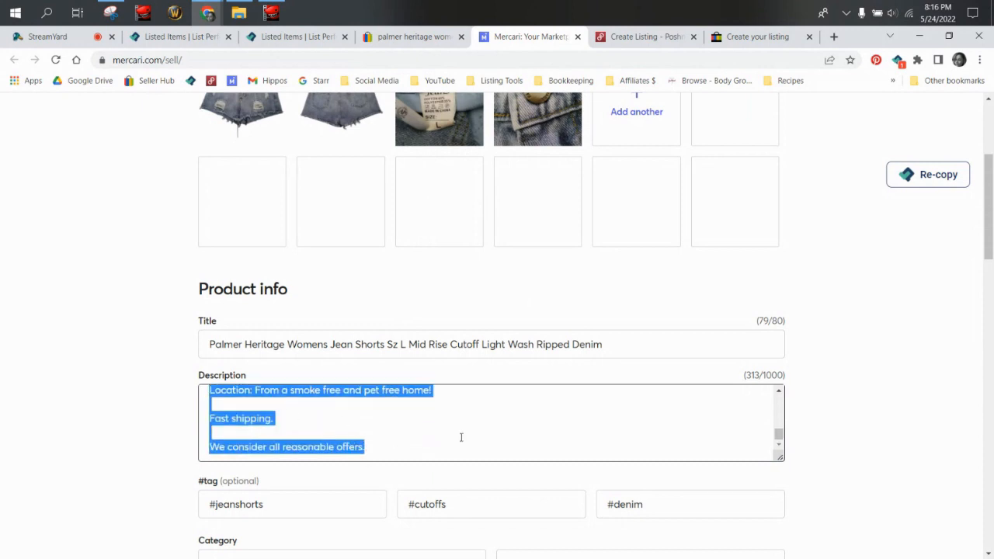
- Switch to the Poshmark listing form and highlight its description footer, from the location line through the bundle discount line
left_click(637, 37)
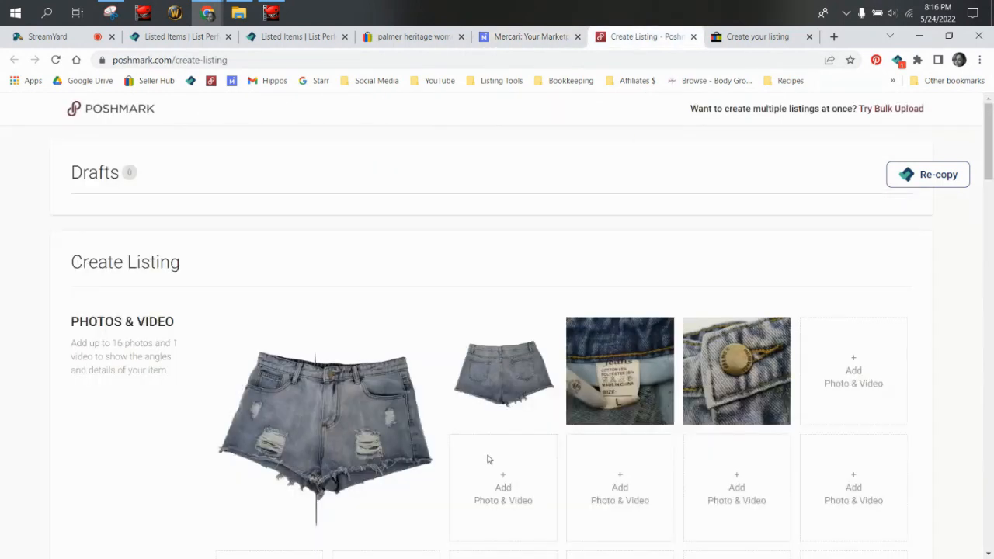
scroll(488, 454, "down", 3)
scroll(488, 450, "down", 5)
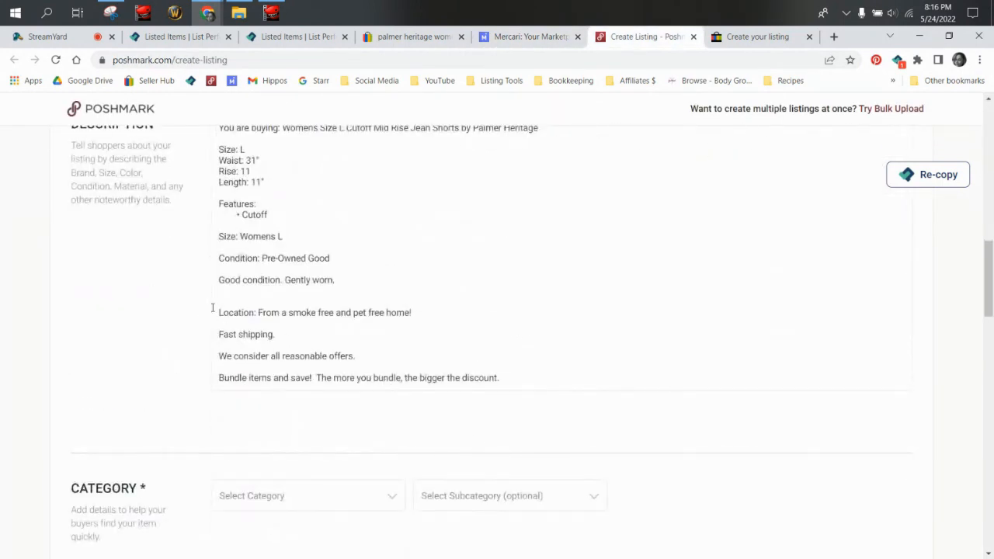
left_click_drag(218, 313, 521, 386)
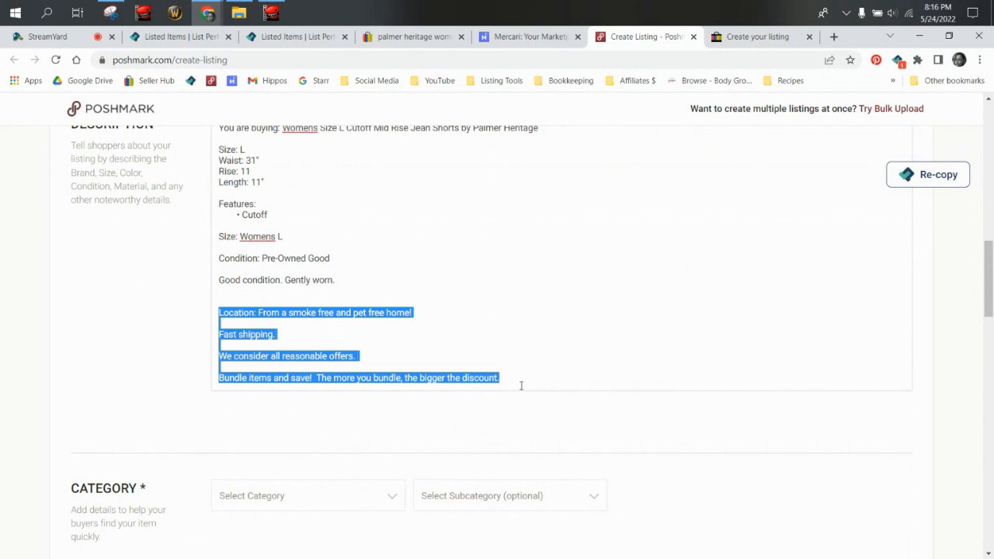
- Highlight the footer in the eBay form's item description, from location through money back guarantee, and compare it with the Poshmark footer
left_click(738, 35)
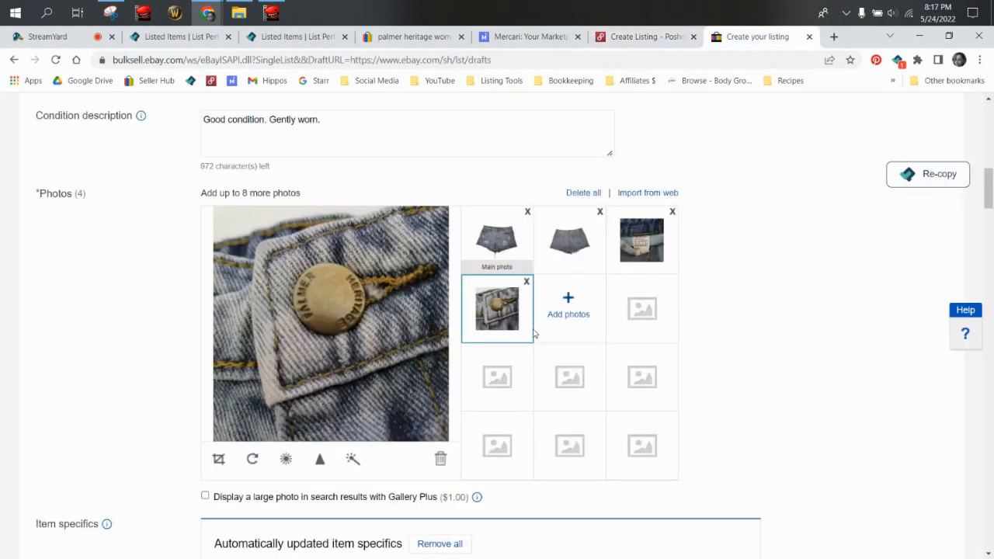
scroll(544, 338, "down", 2)
scroll(544, 338, "down", 18)
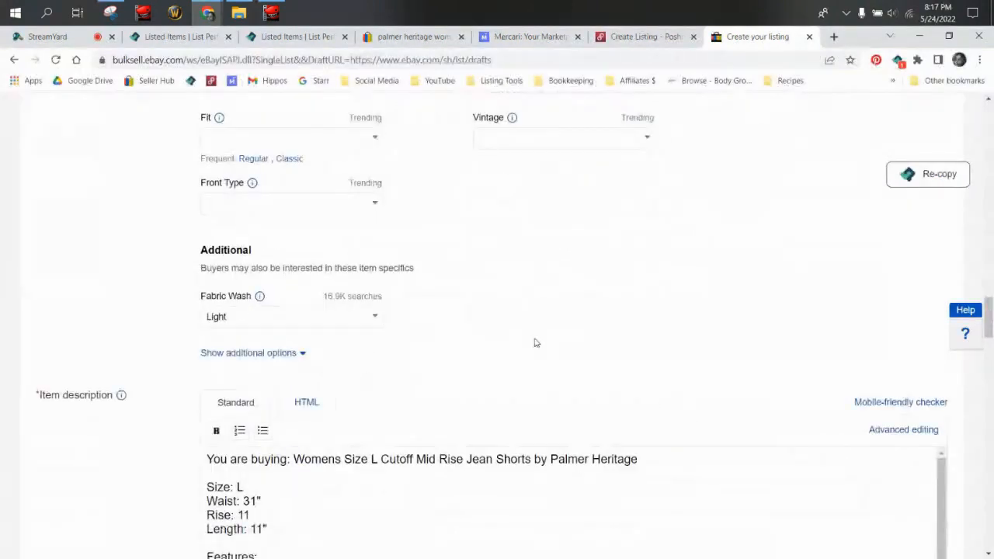
scroll(205, 303, "down", 3)
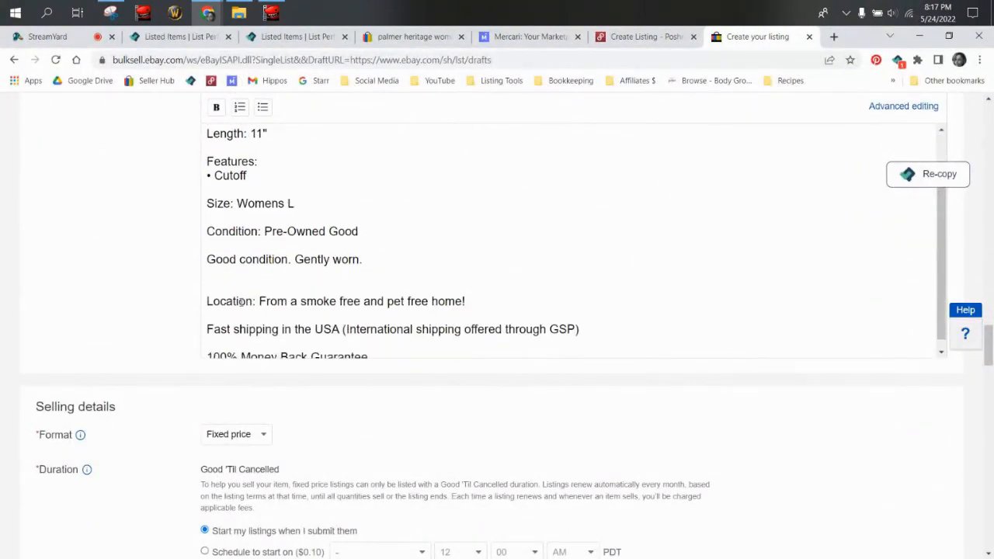
left_click_drag(208, 290, 397, 341)
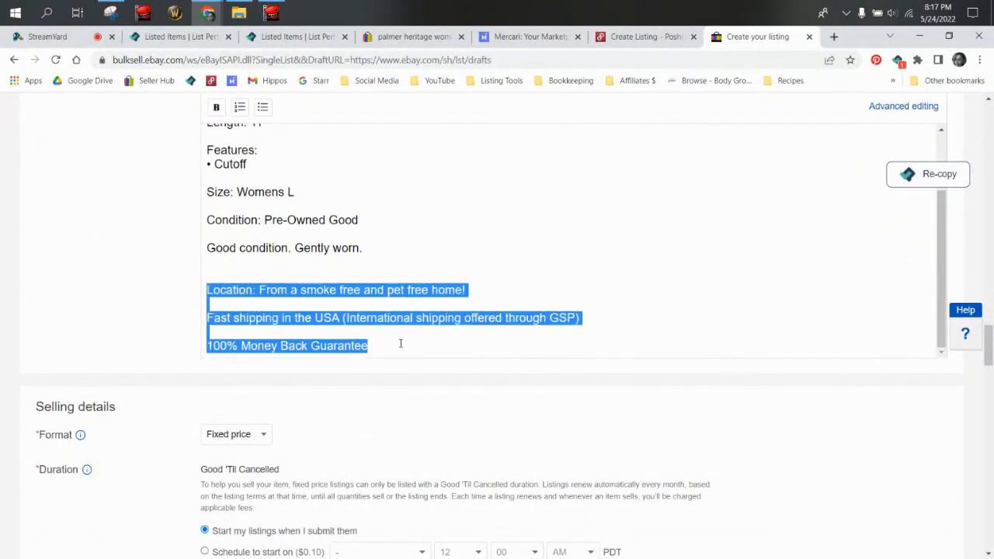
left_click(614, 39)
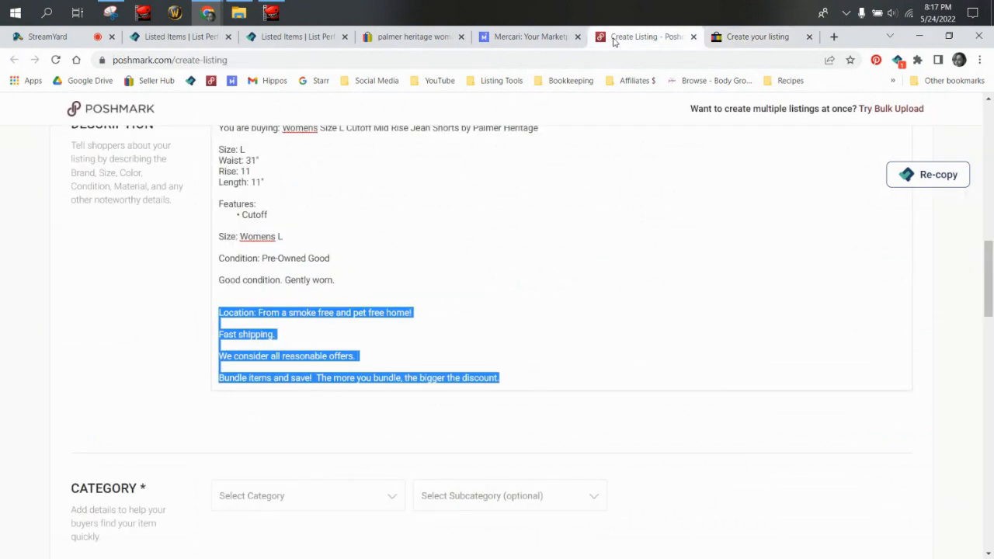
left_click(724, 37)
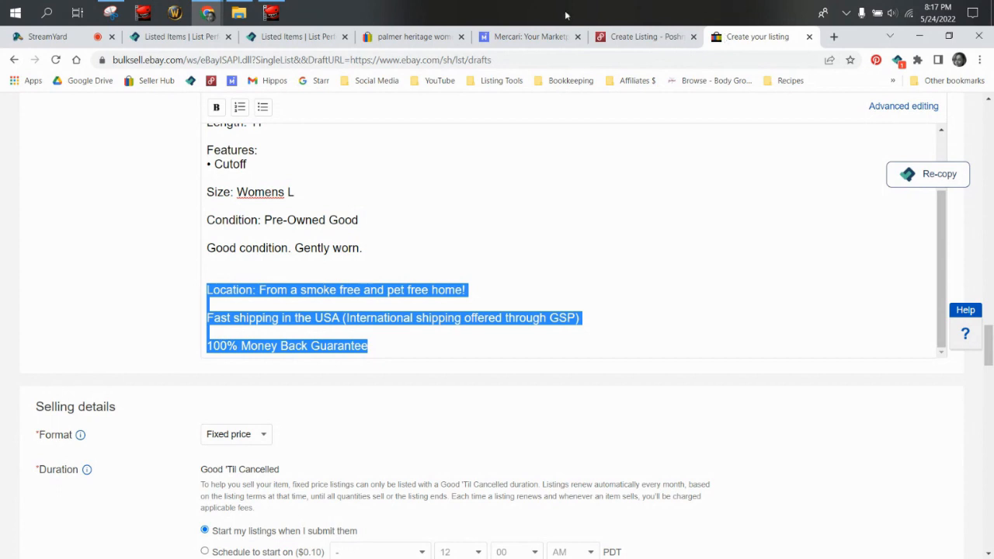
- Return to List Perfectly's filtered listings page and open the account settings
left_click(296, 37)
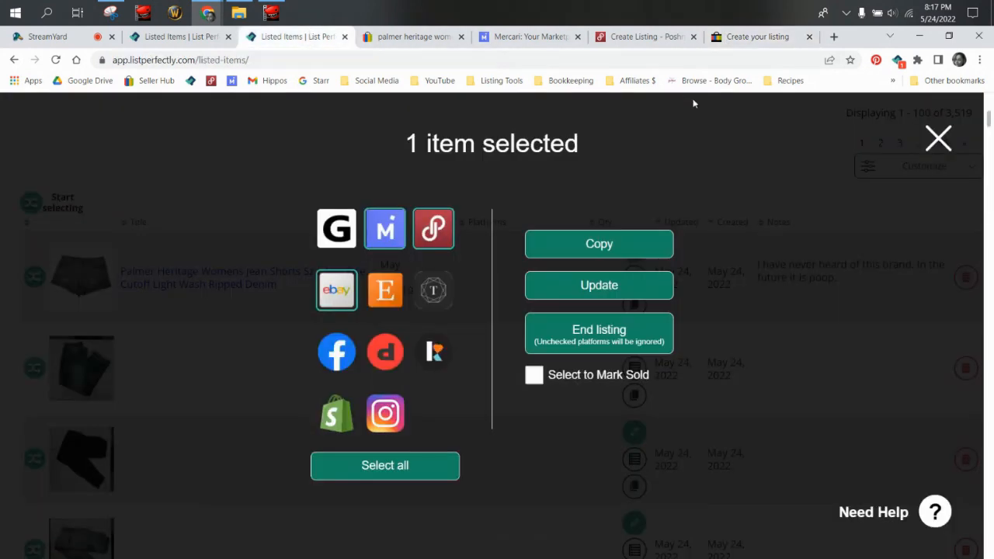
left_click(184, 37)
mouse_move(821, 124)
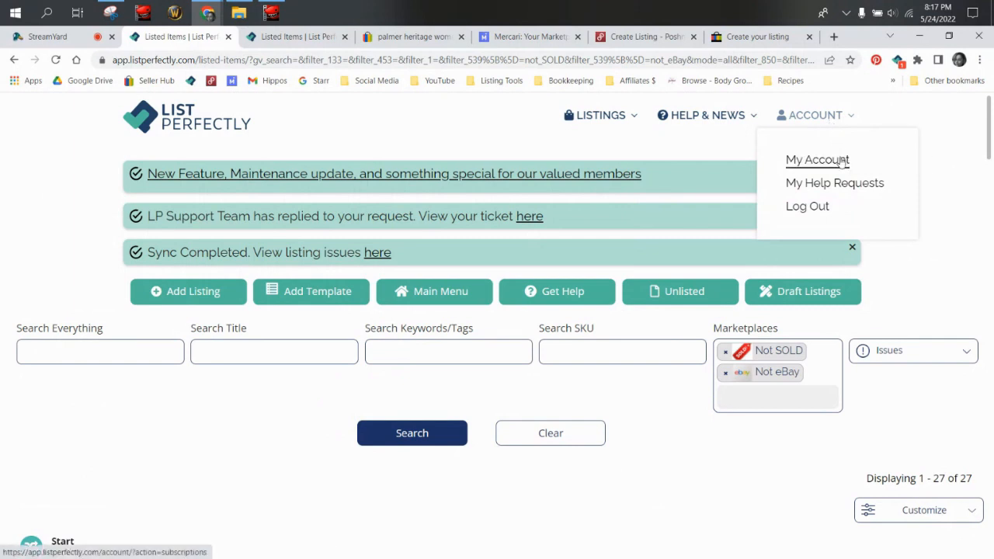
left_click(843, 160)
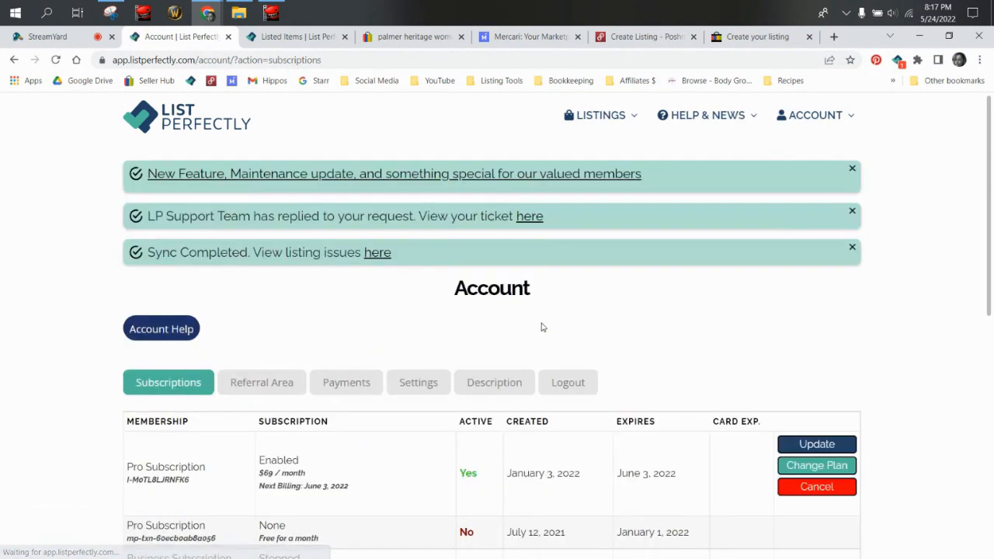
left_click(405, 394)
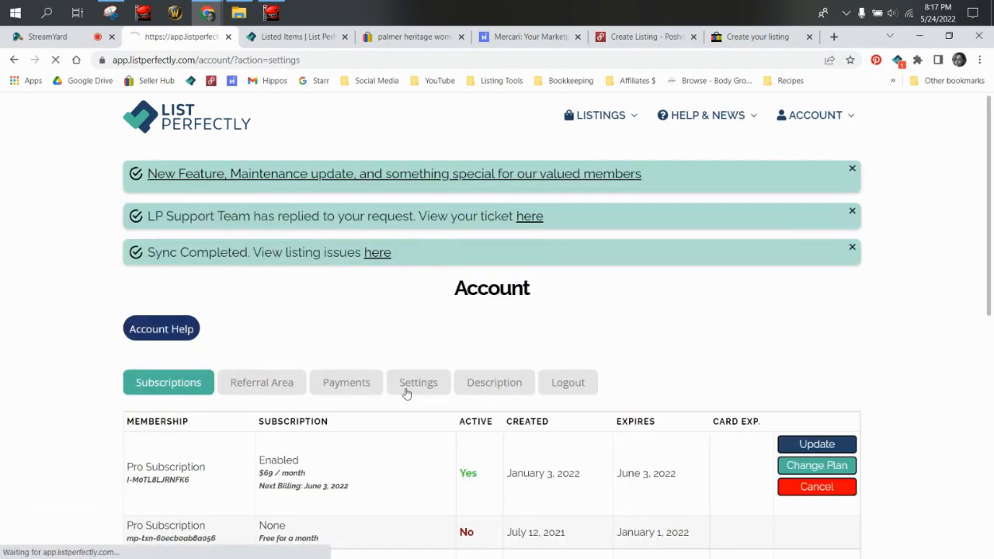
- Examine the Marketplace Description Footers for eBay, Poshmark and Mercari, and highlight part of the Grailed footer text
scroll(405, 394, "down", 3)
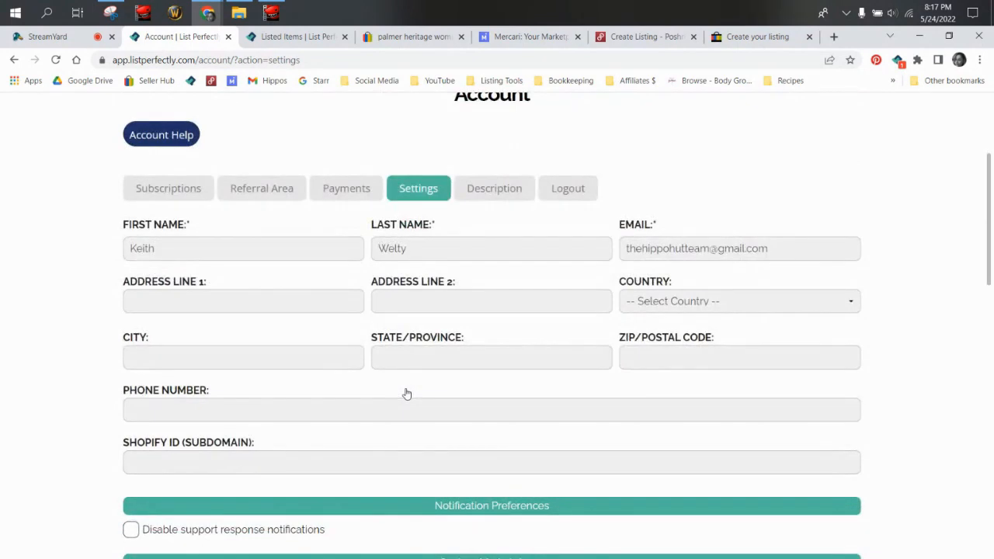
scroll(405, 394, "down", 6)
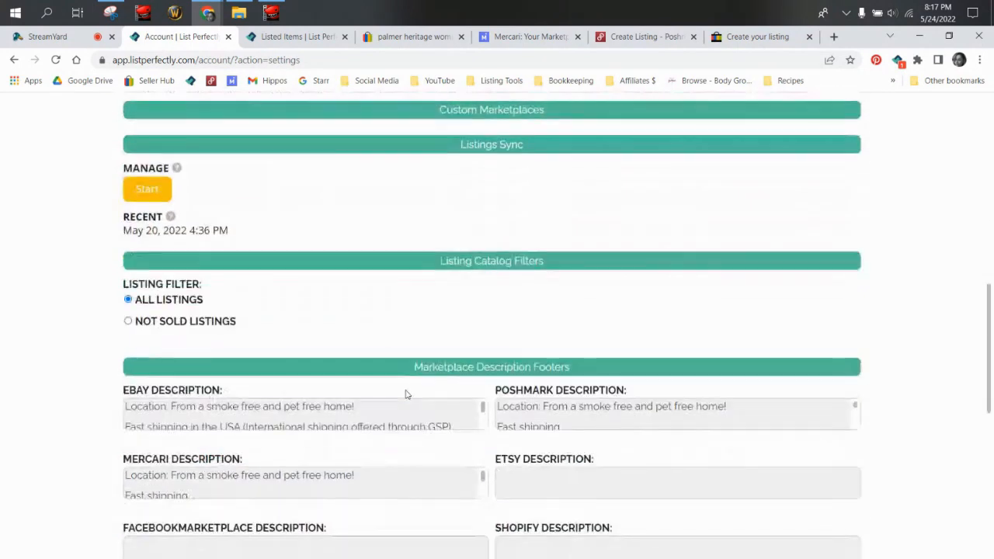
scroll(406, 394, "down", 1)
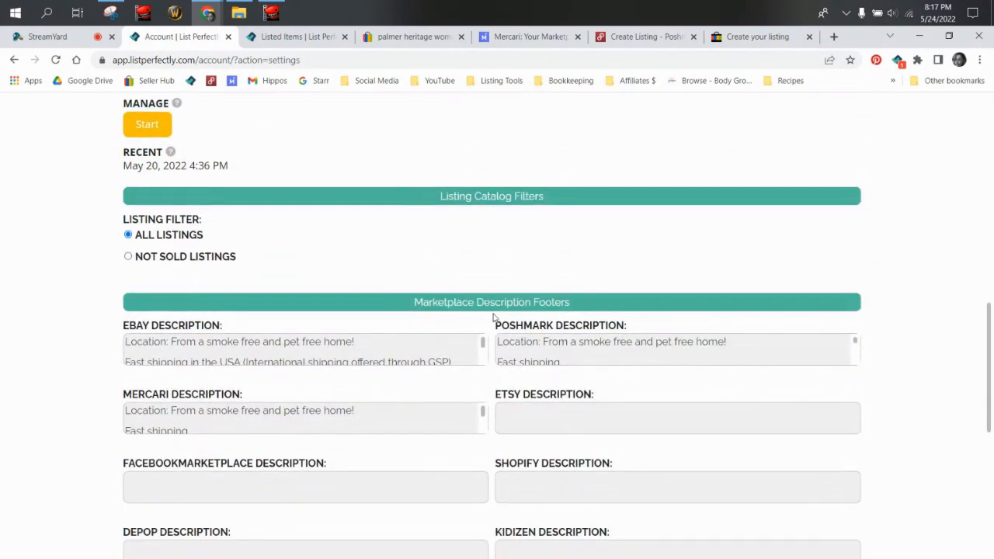
scroll(568, 316, "down", 3)
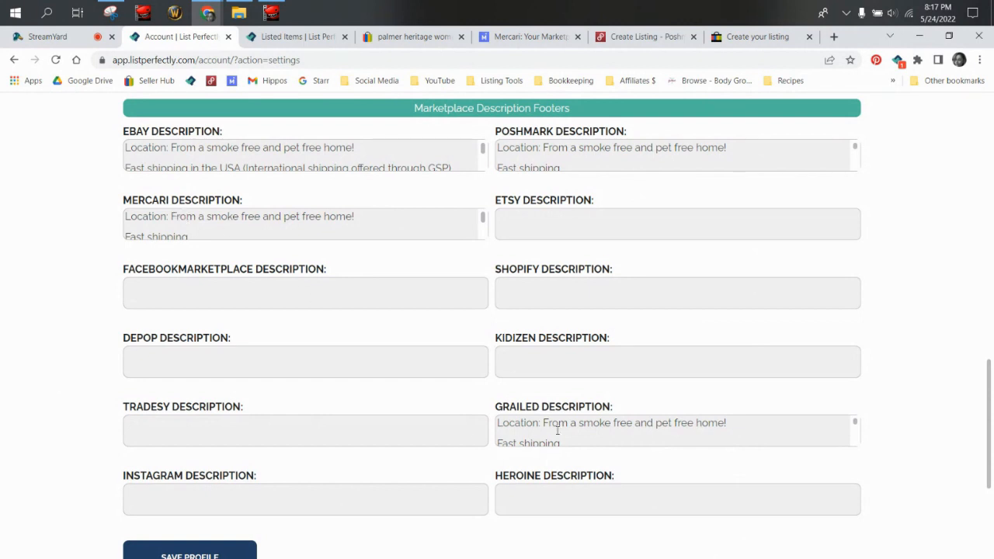
left_click_drag(555, 431, 558, 440)
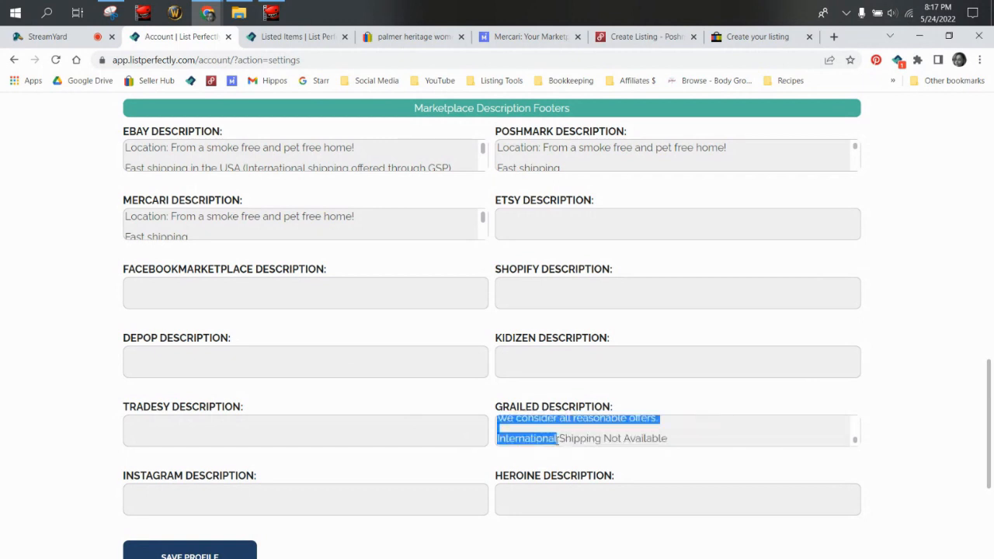
left_click(12, 298)
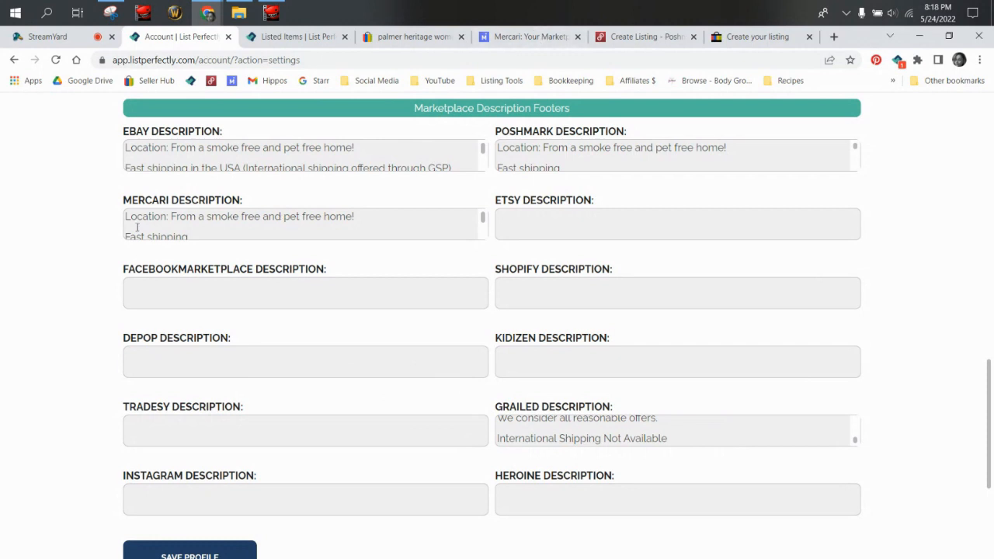
- Switch to the Mercari listing form and review the tags, category, brand and condition copied for the shorts
left_click(544, 37)
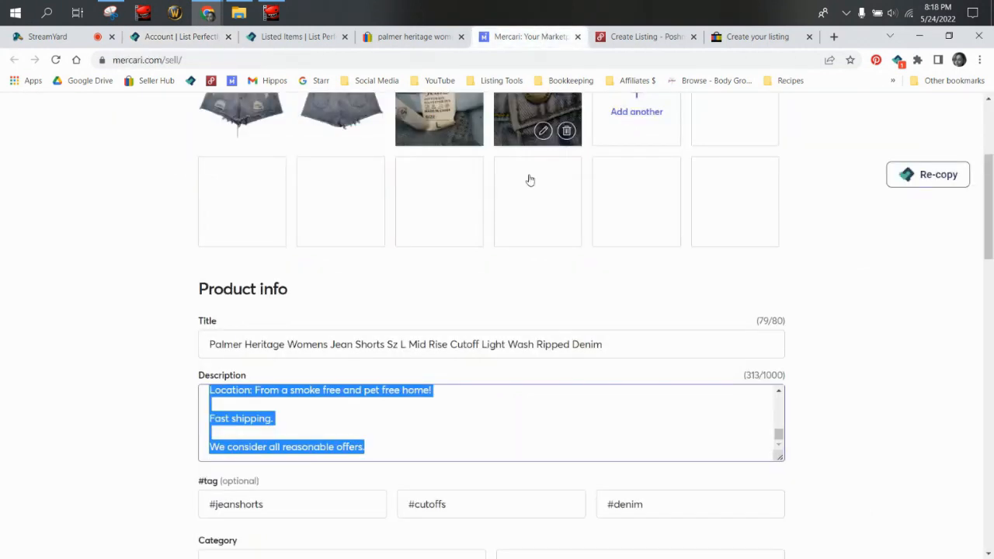
left_click(85, 386)
scroll(89, 366, "down", 4)
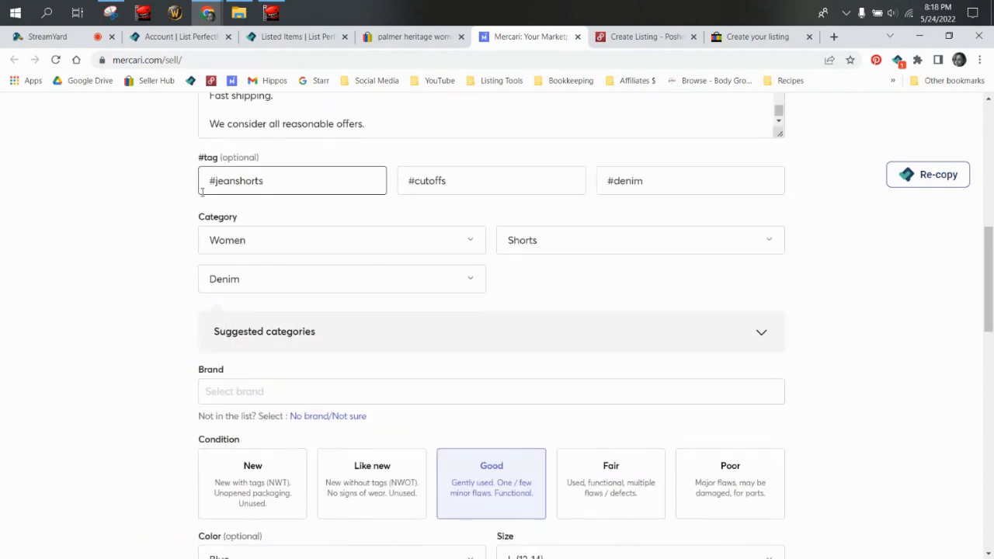
scroll(163, 194, "down", 1)
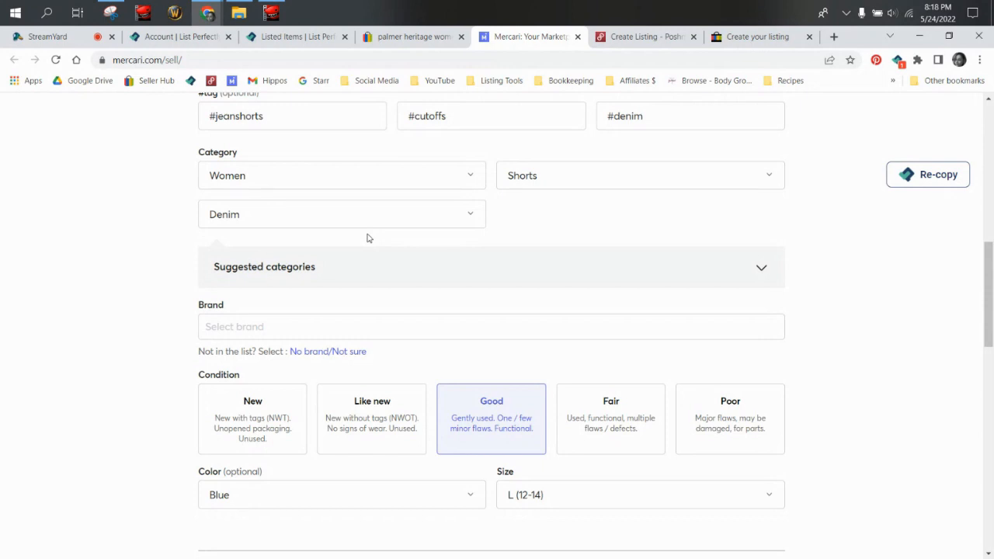
scroll(369, 239, "down", 1)
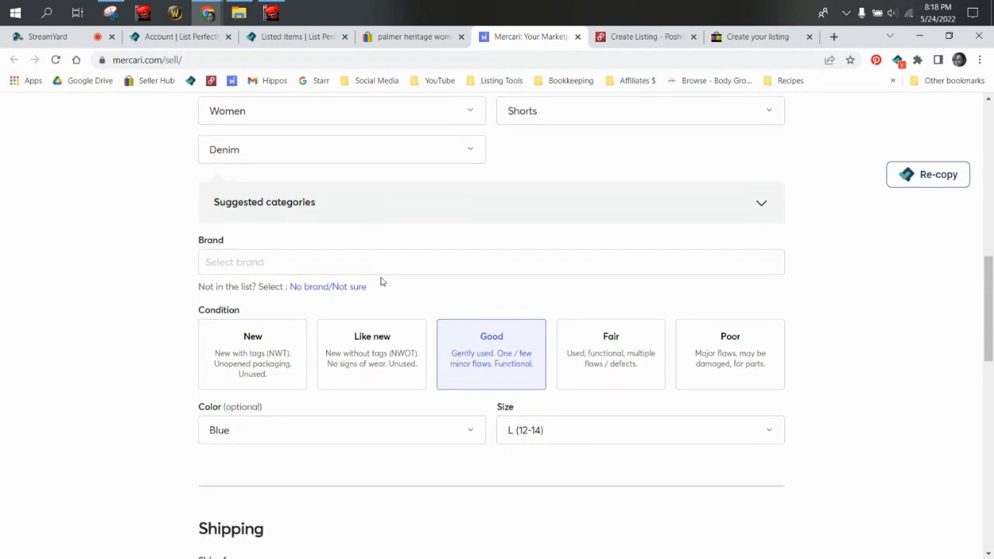
- Search Mercari's brand list for Palmer
left_click(384, 260)
type("zP")
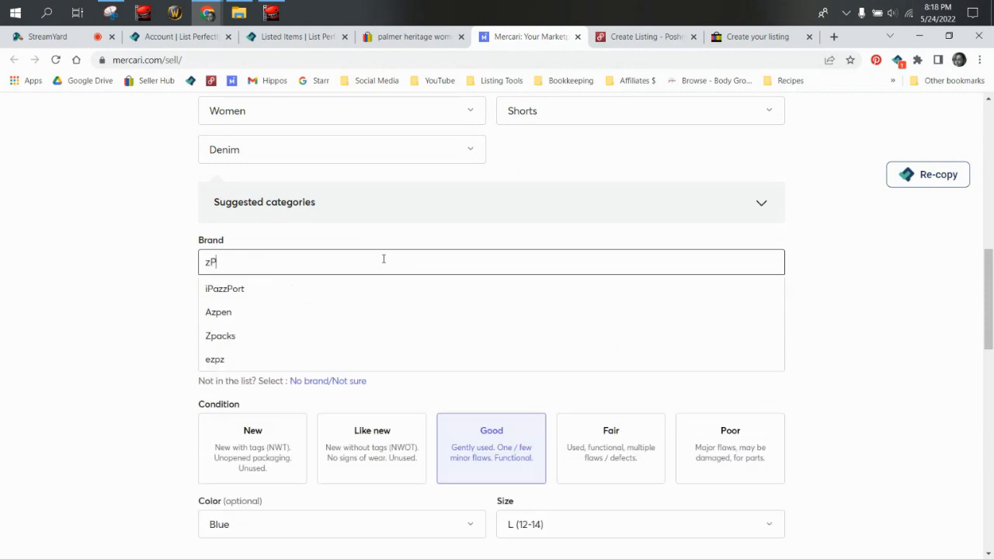
key("BackSpace")
key("BackSpace")
type("Oa")
key("BackSpace")
key("BackSpace")
type("Palmer")
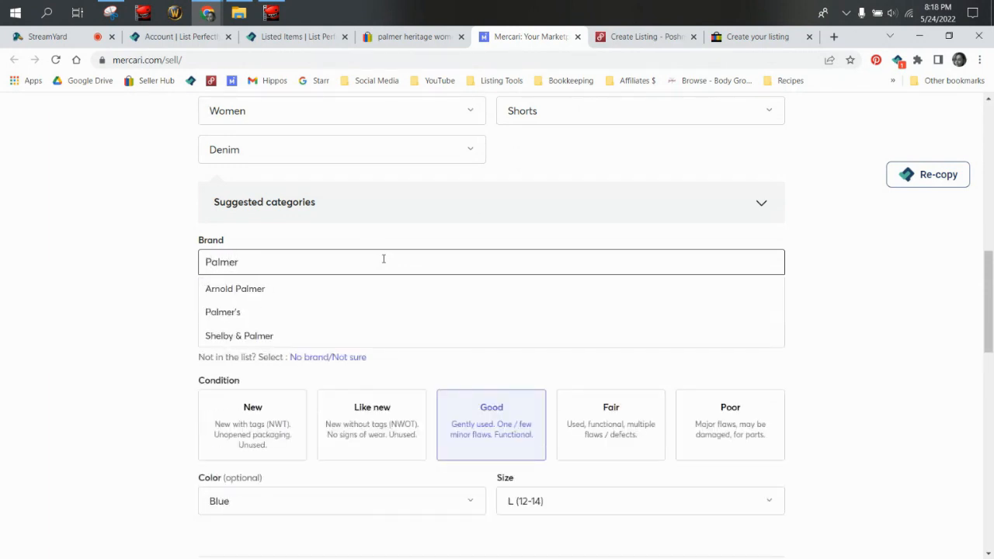
left_click(109, 262)
- Examine the rest of the Mercari form, from the item details through color, size, delivery method and pricing
scroll(111, 261, "up", 2)
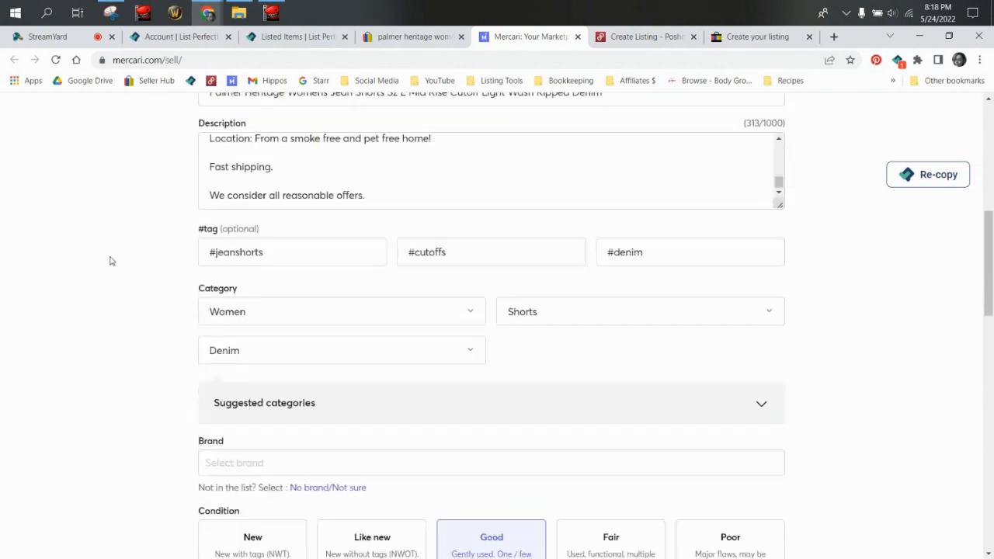
scroll(110, 261, "up", 7)
scroll(110, 261, "down", 9)
scroll(160, 253, "up", 6)
scroll(160, 253, "down", 2)
left_click(211, 150)
scroll(362, 290, "down", 3)
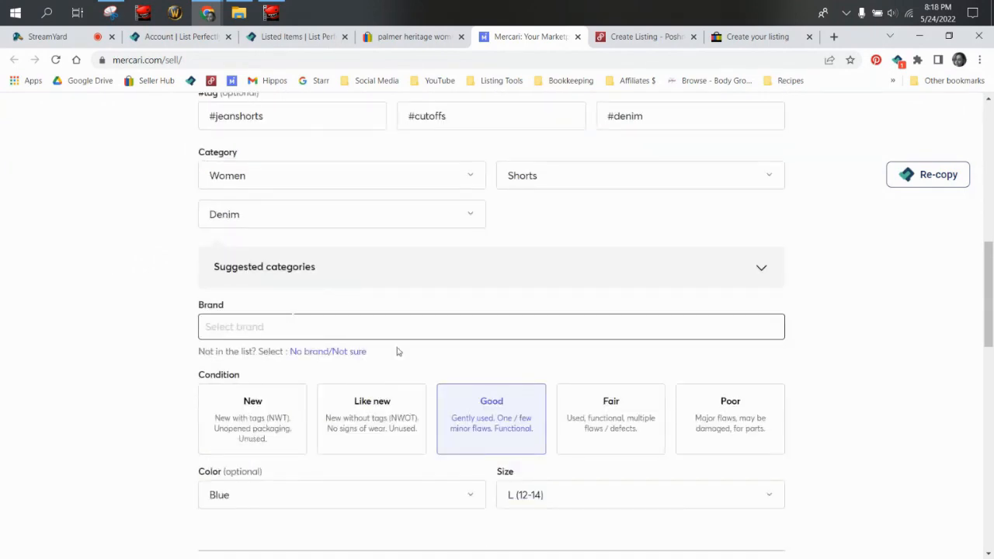
scroll(378, 352, "down", 1)
scroll(376, 352, "down", 2)
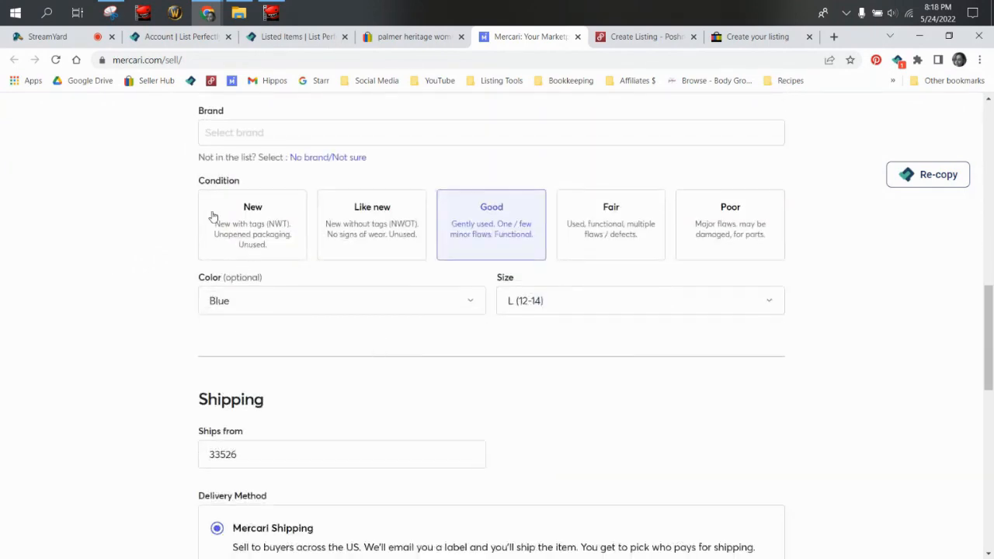
scroll(366, 244, "down", 2)
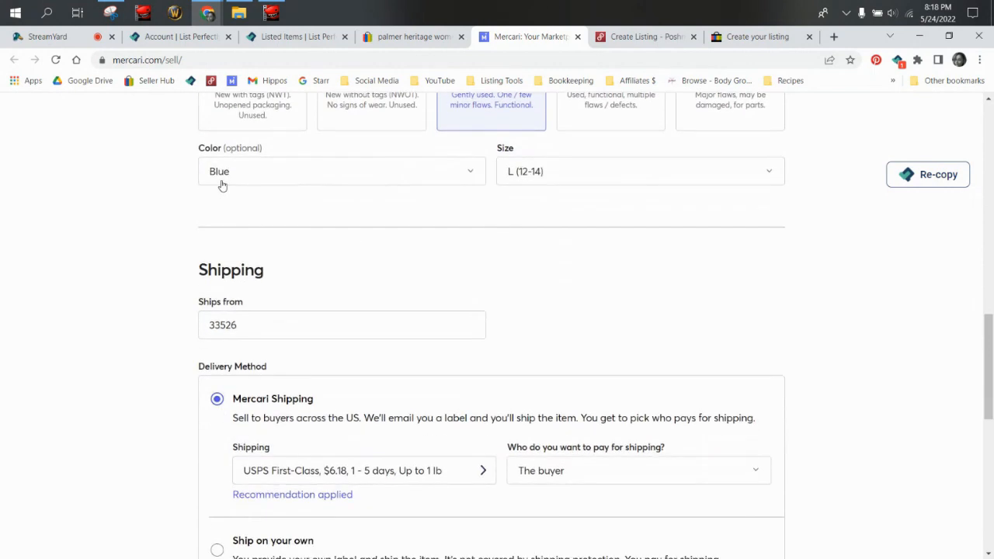
scroll(474, 226, "down", 3)
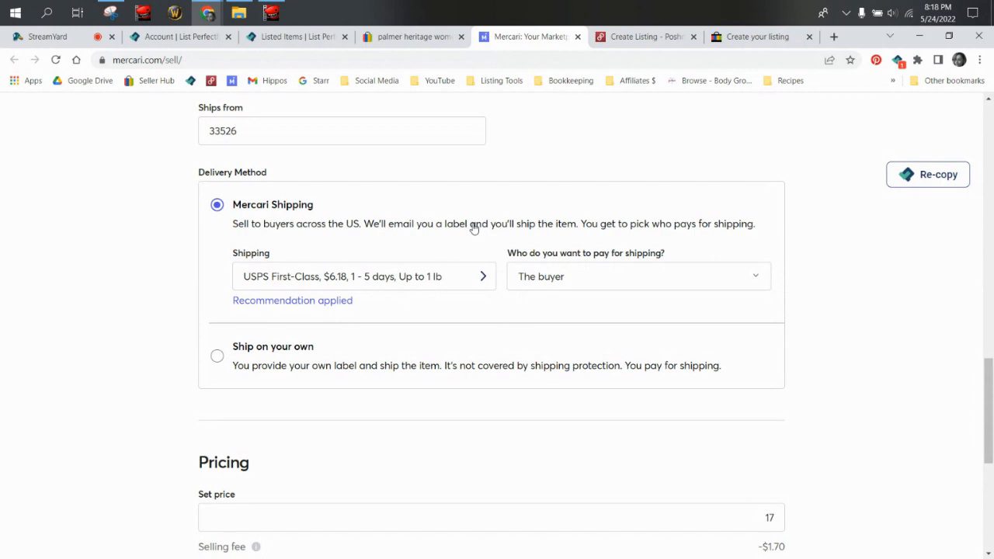
scroll(453, 206, "down", 1)
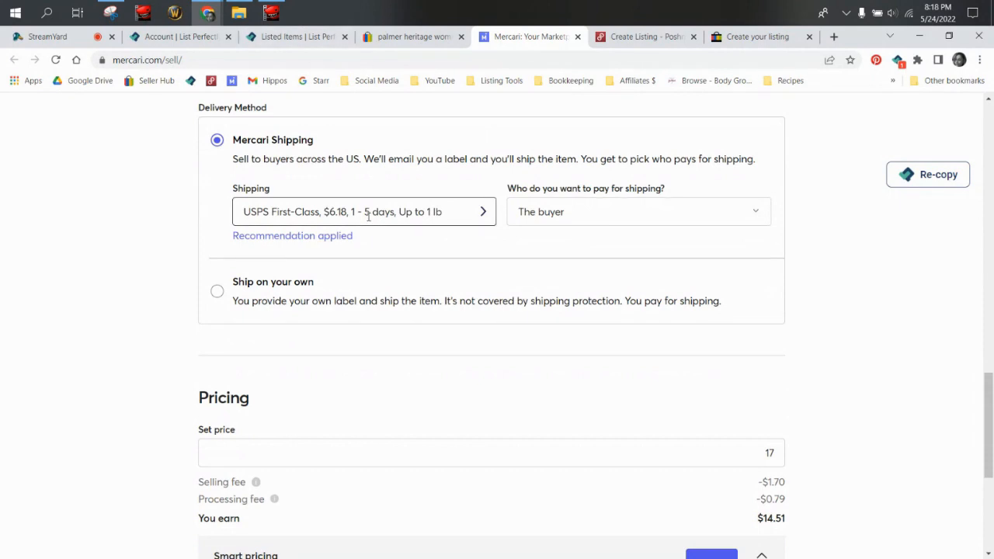
- Go to the List Perfectly website and open its Plans and Pricing page
left_click(289, 36)
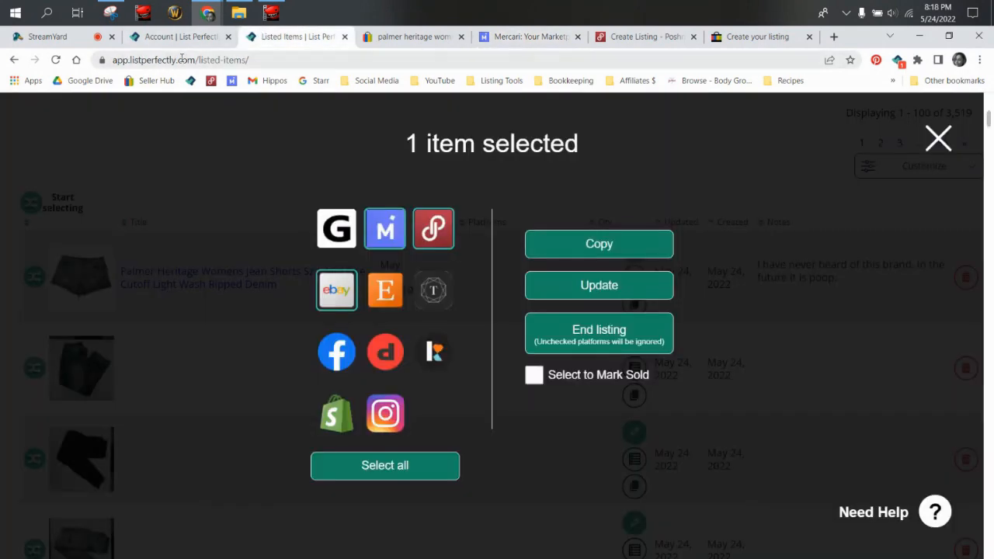
left_click(181, 59)
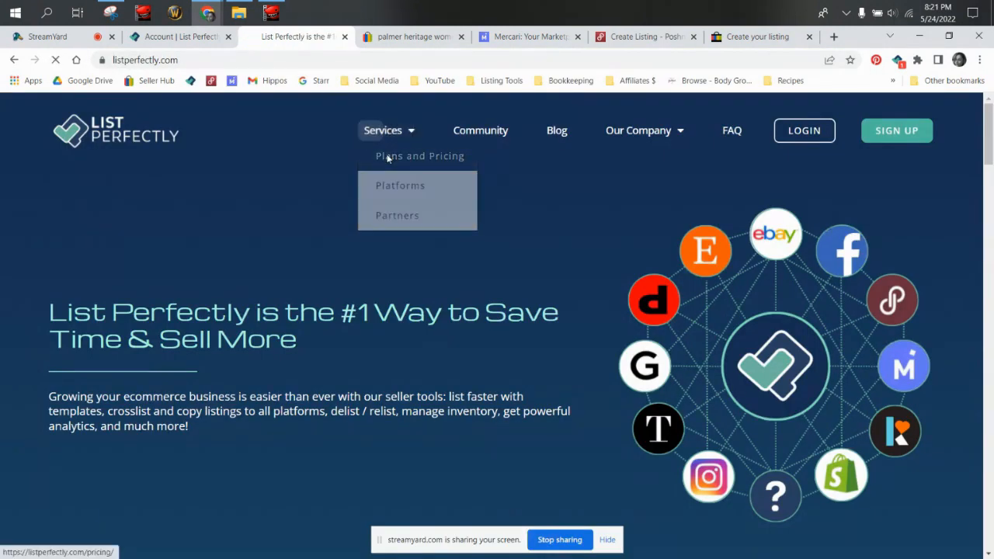
left_click(388, 158)
- Compare the monthly prices and included features of the Simple, Business and Pro plans
scroll(455, 222, "down", 6)
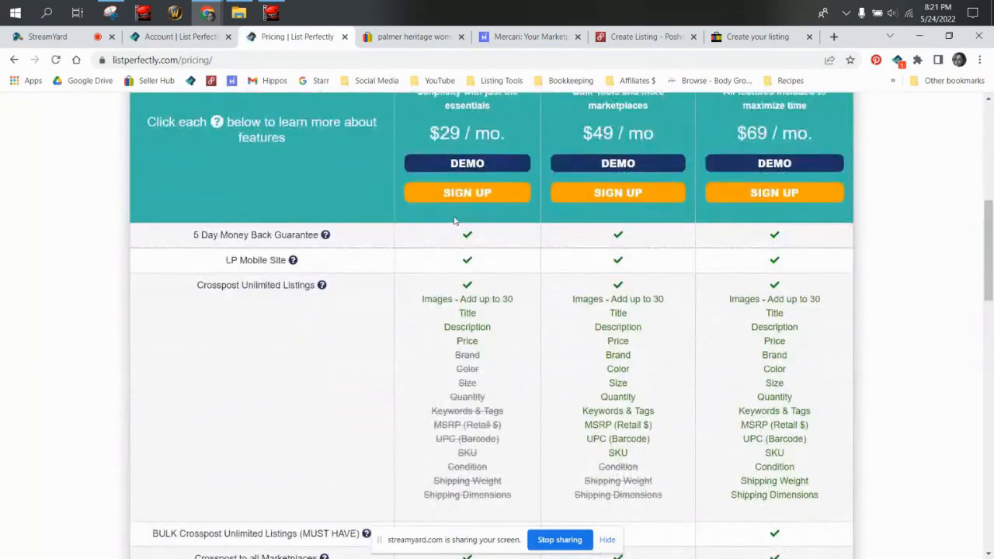
scroll(448, 206, "up", 3)
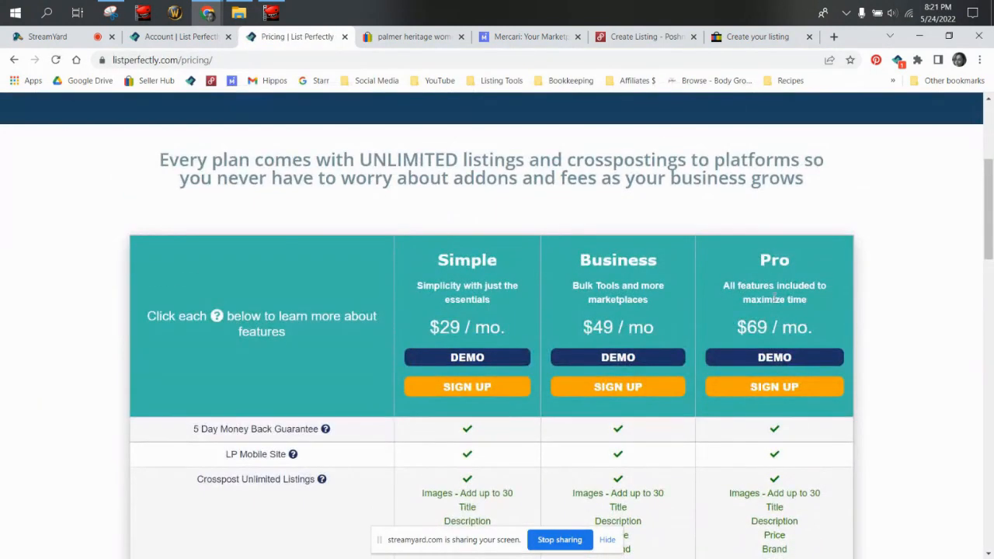
scroll(779, 299, "down", 2)
scroll(778, 299, "down", 8)
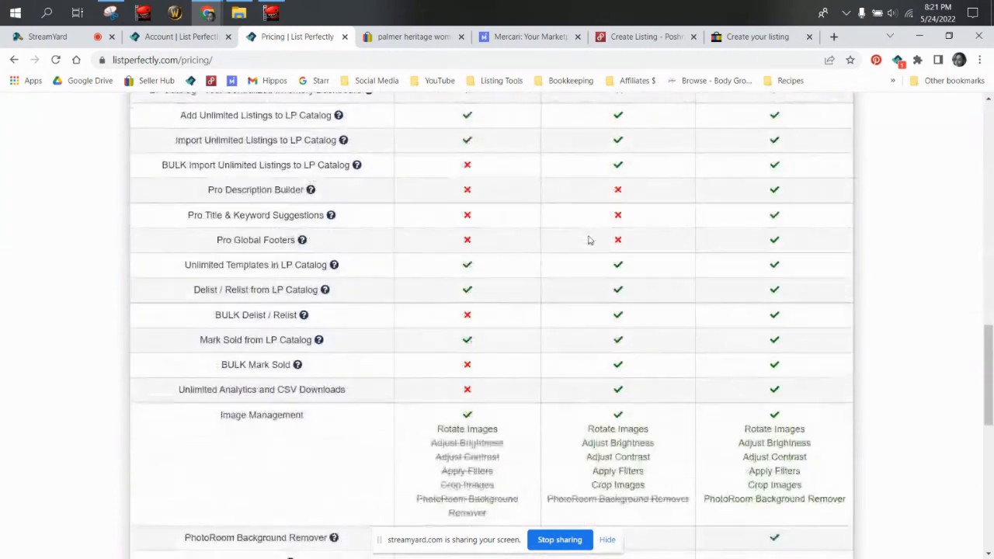
scroll(652, 311, "up", 4)
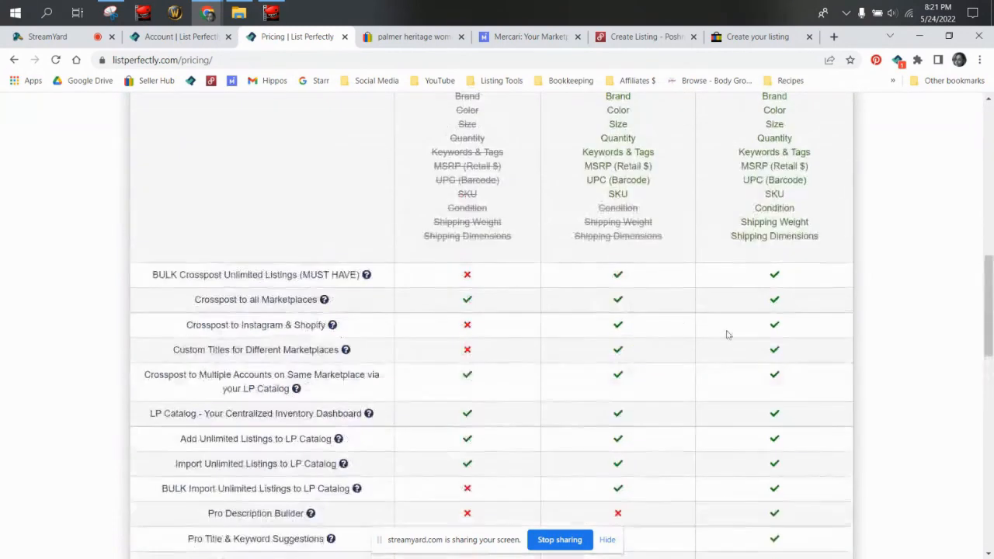
scroll(730, 339, "down", 8)
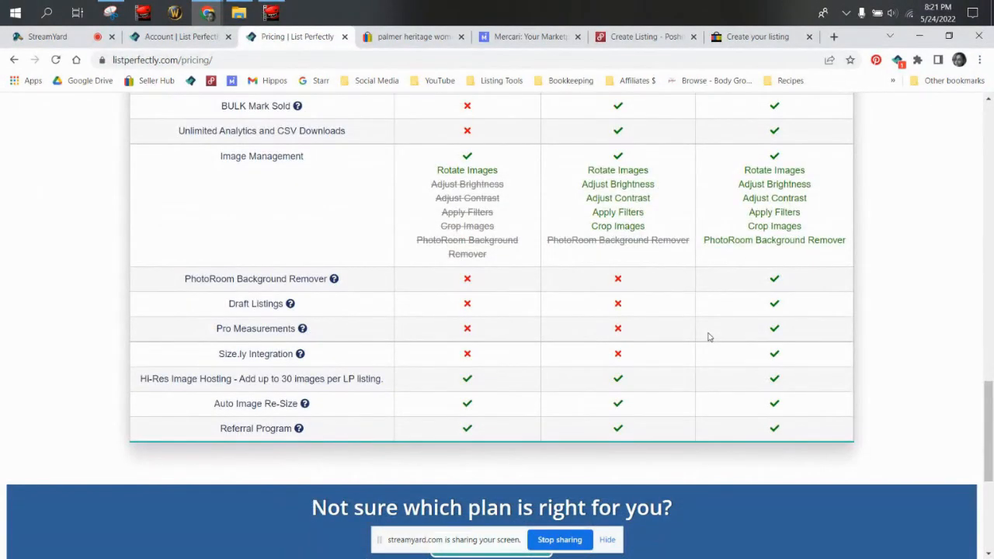
scroll(710, 334, "up", 8)
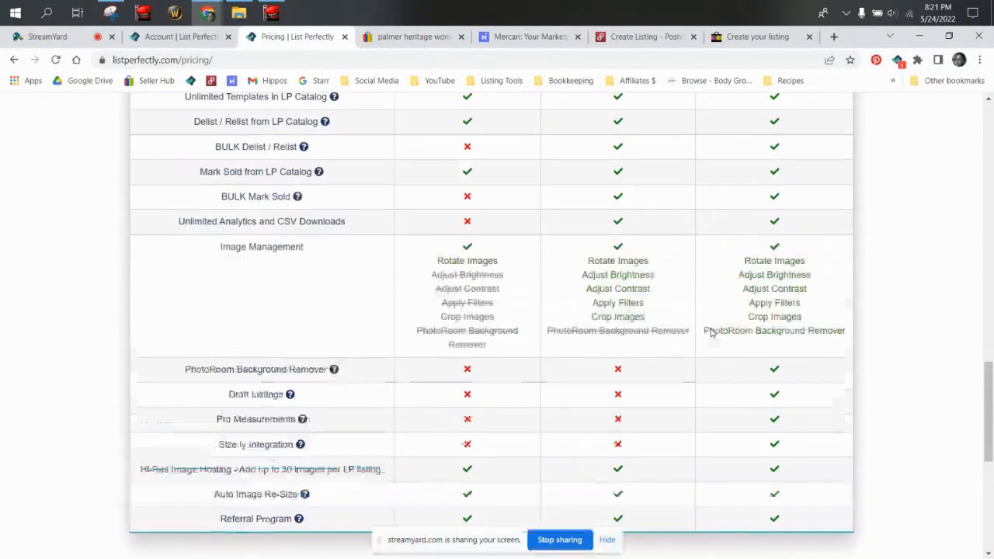
scroll(710, 332, "up", 3)
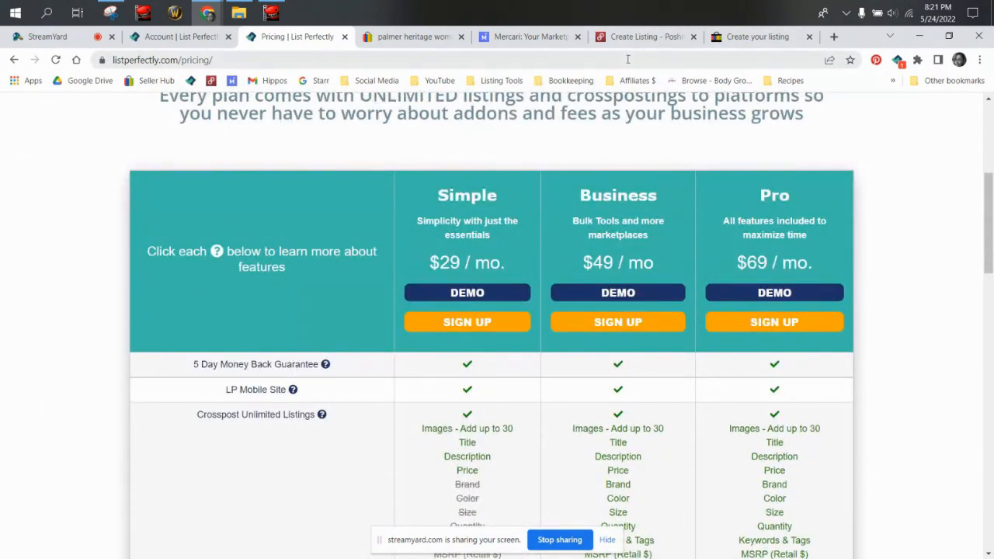
- Return to the Mercari form, set the delivery method to Ship on your own and the price to 14
left_click(528, 38)
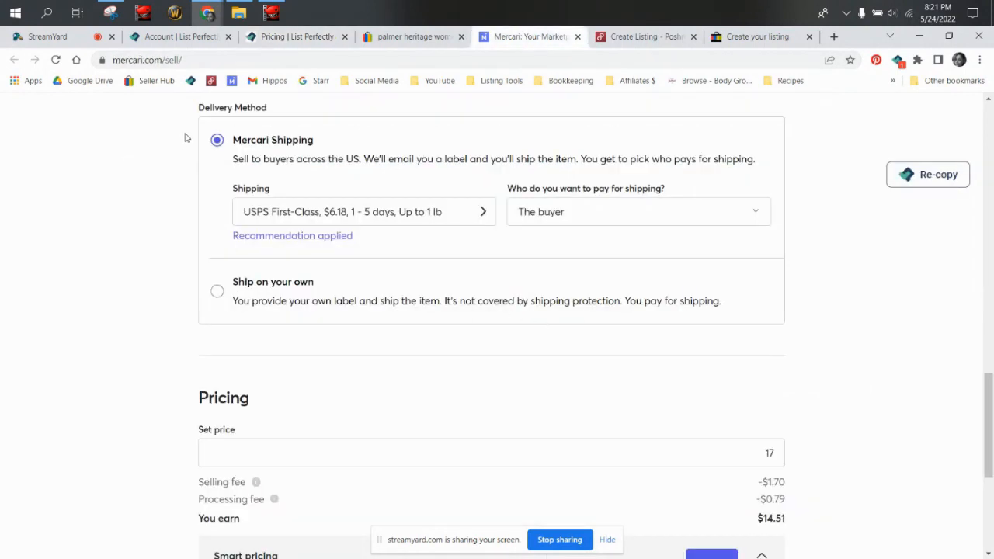
left_click(217, 293)
scroll(466, 303, "down", 3)
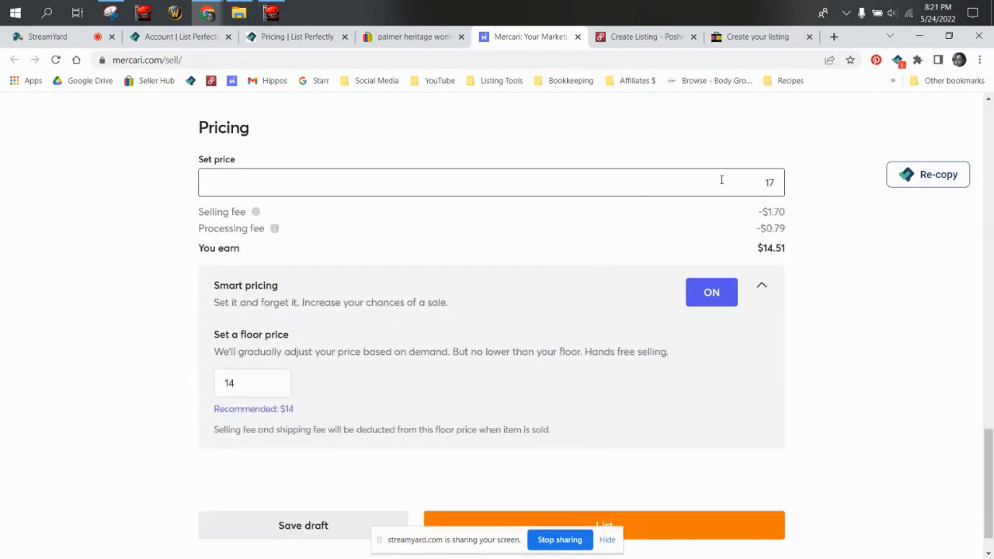
left_click_drag(750, 178, 799, 176)
type("1")
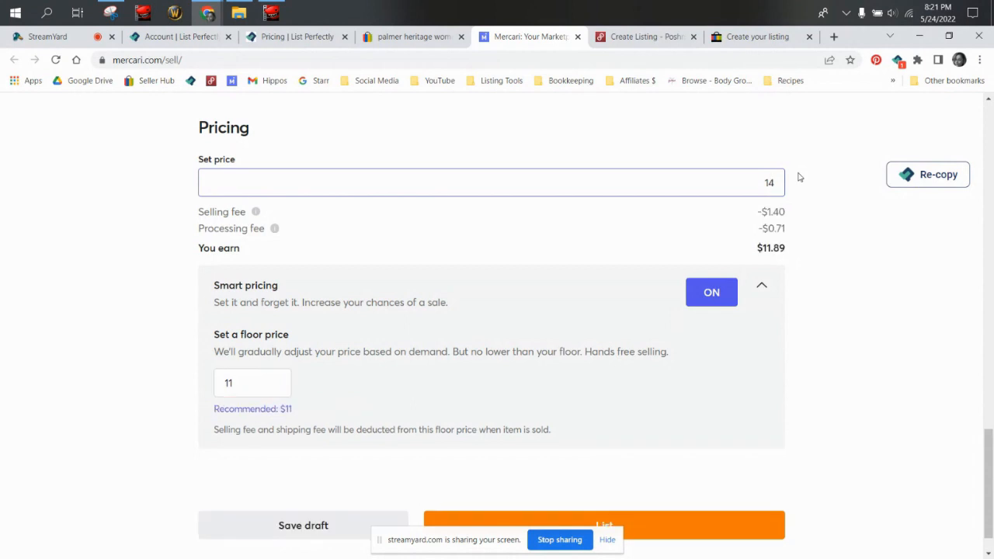
- Turn off Smart Pricing for the Mercari listing
scroll(781, 155, "down", 1)
left_click(913, 285)
left_click(704, 257)
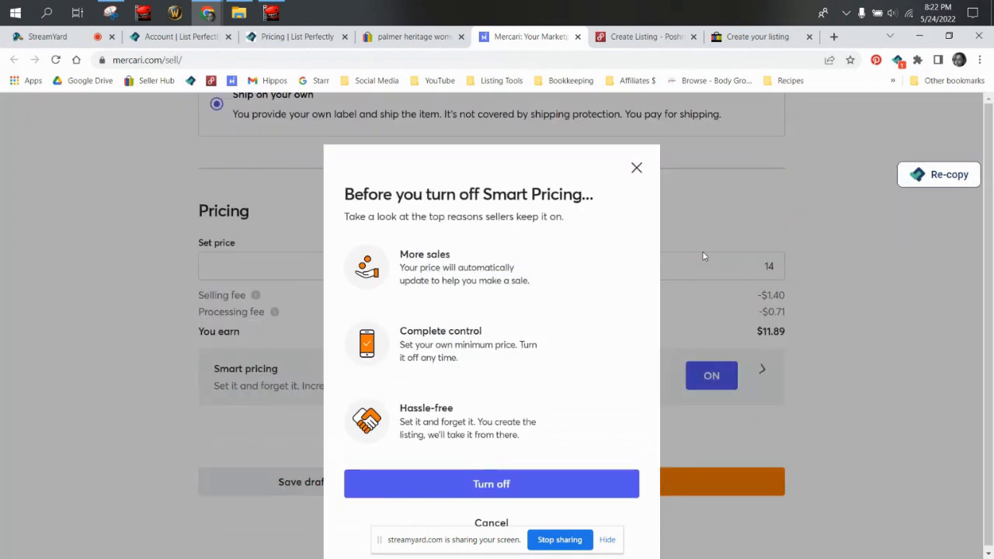
left_click(568, 483)
- Set the brand to No brand/Not sure and list the shorts on Mercari
left_click(648, 488)
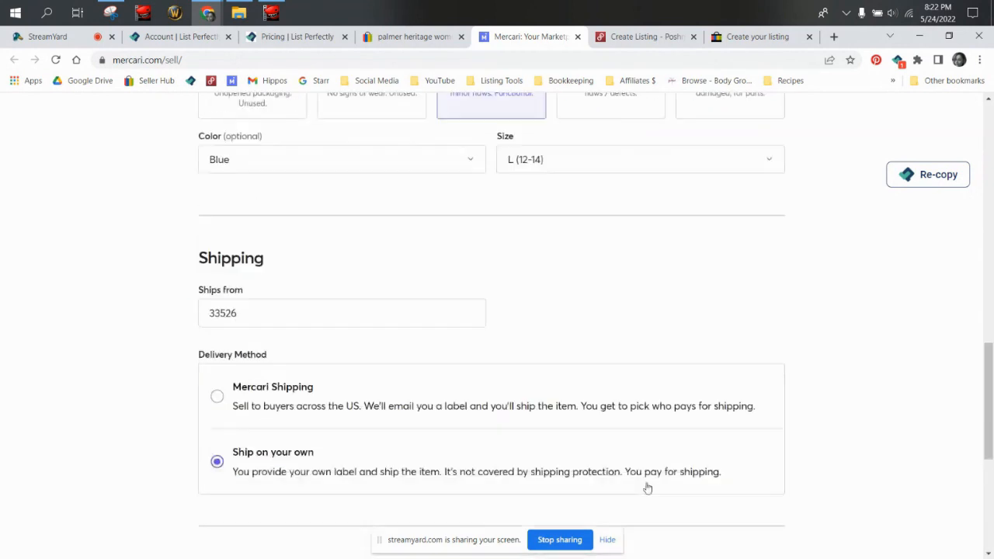
left_click(351, 161)
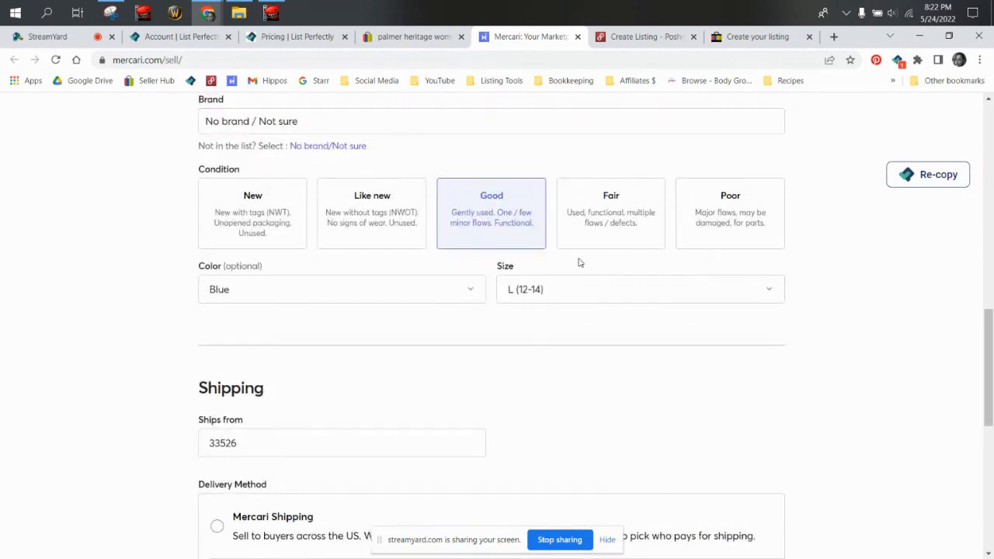
scroll(583, 280, "down", 5)
scroll(598, 311, "down", 1)
left_click(670, 481)
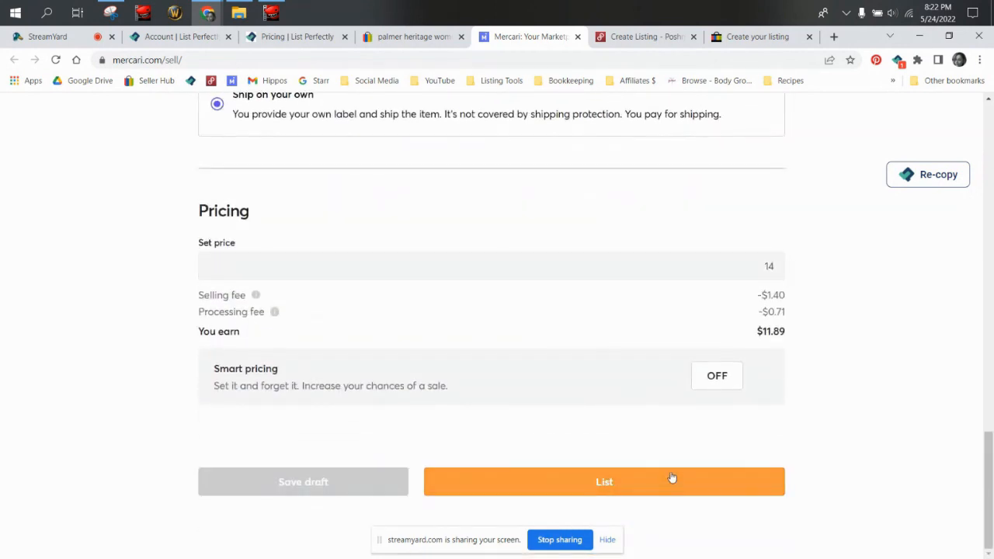
left_click(610, 541)
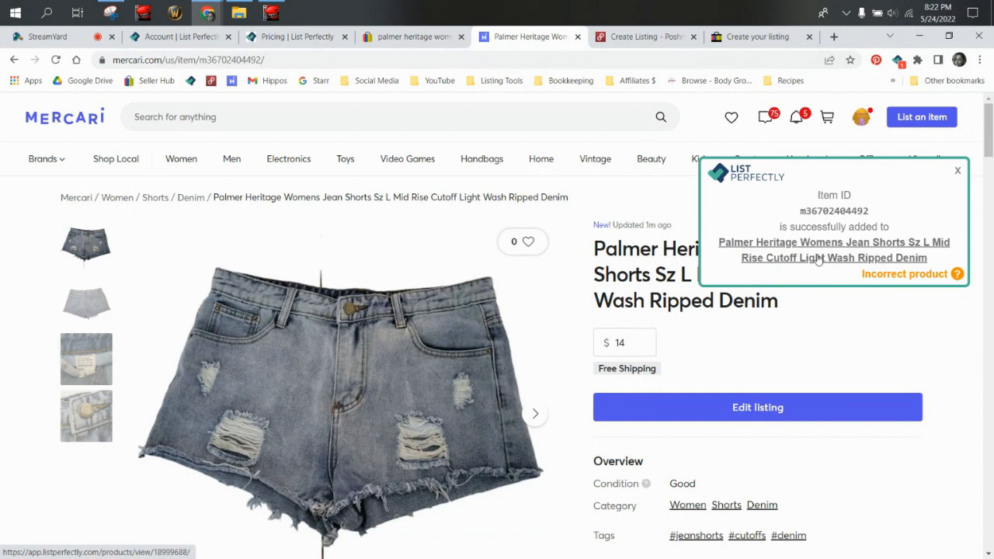
- Open the category choices in the Poshmark form and check the title and category details in the eBay form
left_click(642, 37)
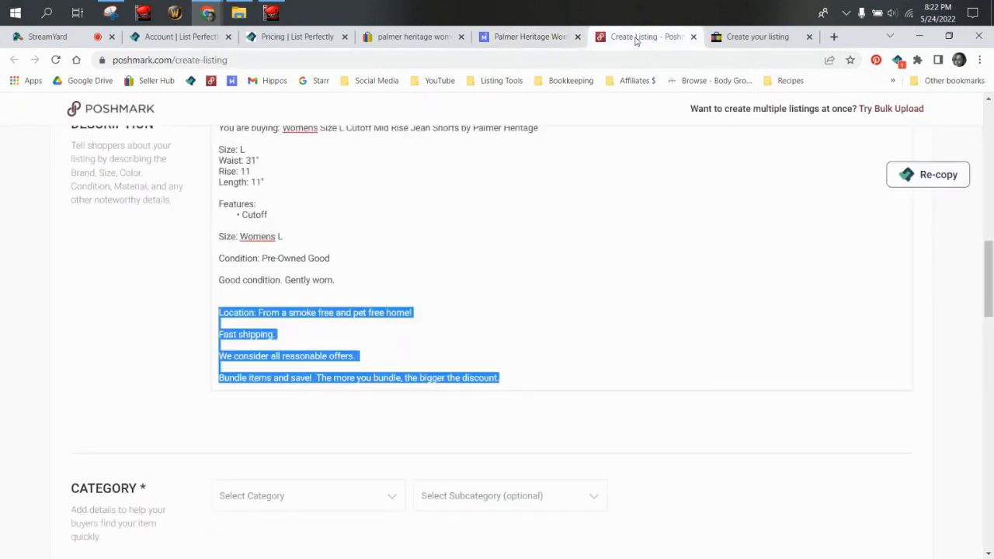
left_click(553, 269)
scroll(333, 233, "down", 3)
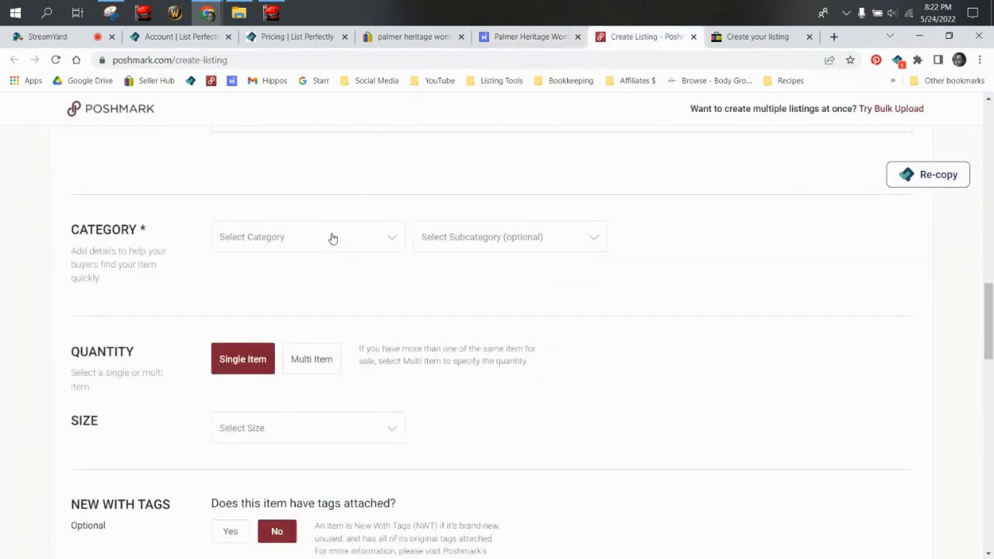
left_click(332, 237)
left_click(750, 37)
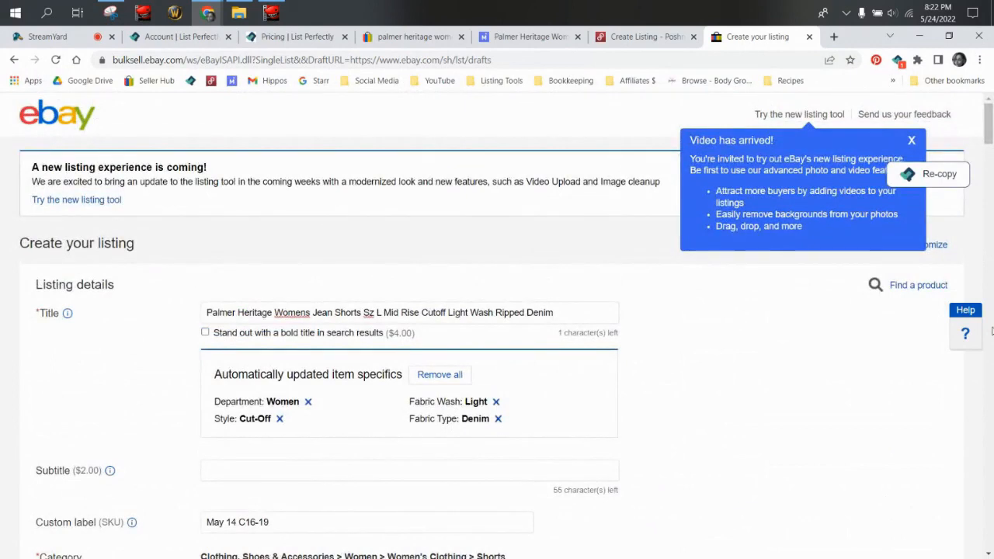
scroll(906, 350, "down", 2)
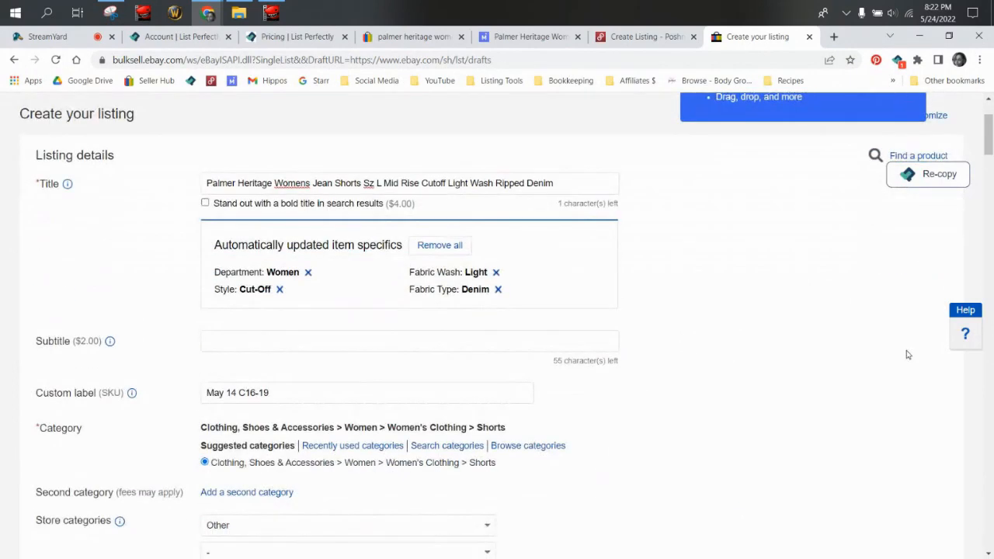
- Return to the Poshmark form, close the category choices and review the form from the listing details to the size section
left_click(607, 38)
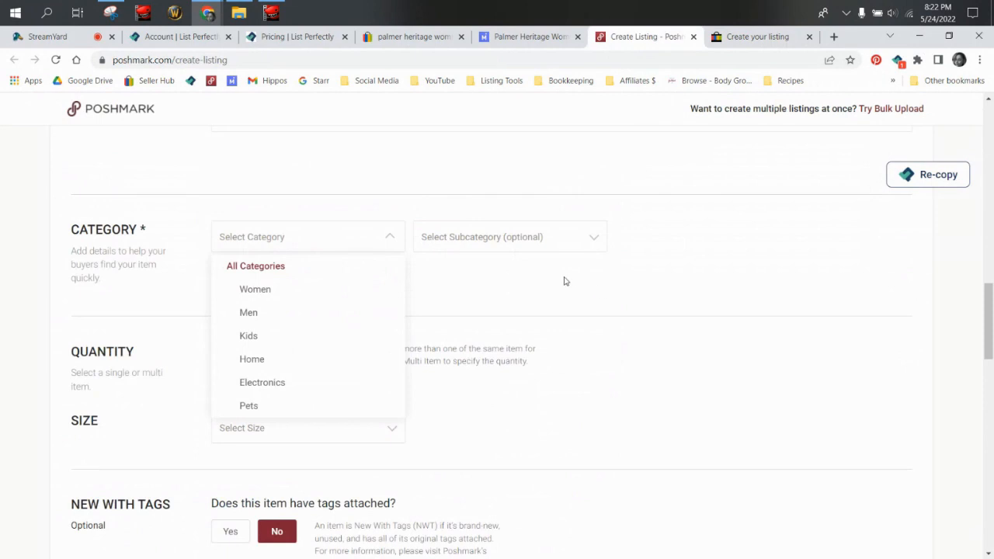
left_click(627, 280)
scroll(626, 281, "up", 6)
scroll(628, 281, "down", 3)
scroll(628, 281, "up", 7)
scroll(526, 267, "down", 10)
scroll(501, 305, "down", 2)
scroll(357, 202, "up", 2)
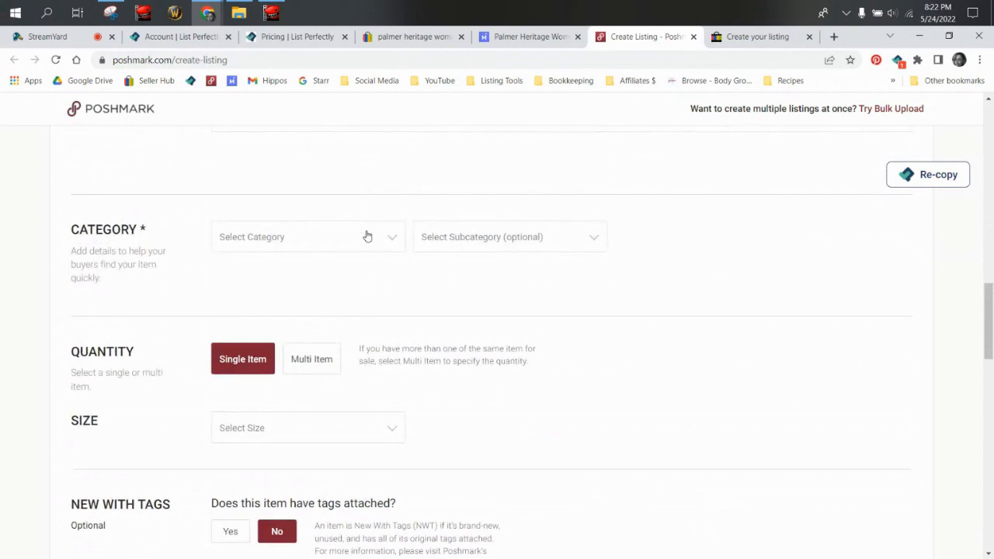
- Set the Poshmark category to Women Shorts with the subcategory Jean Shorts
left_click(351, 429)
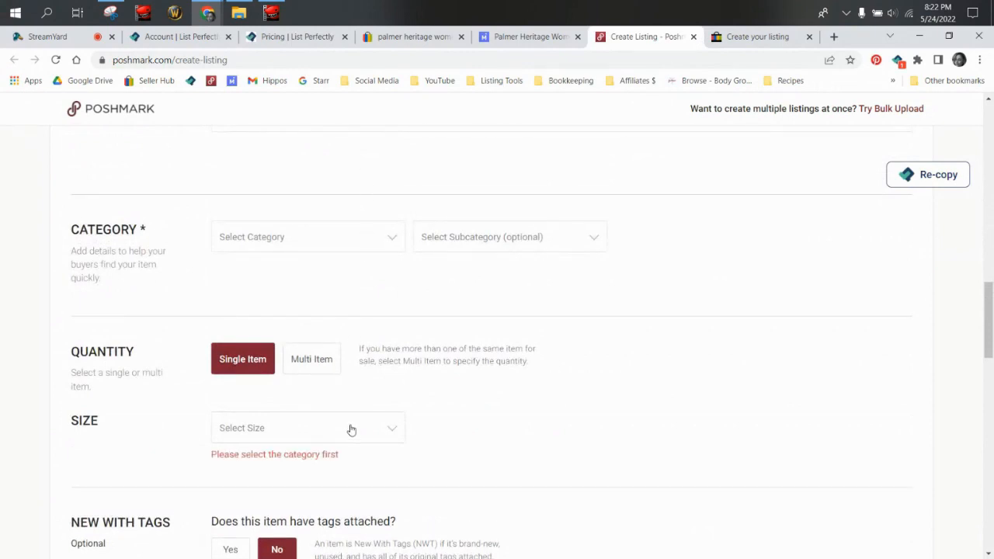
left_click(331, 236)
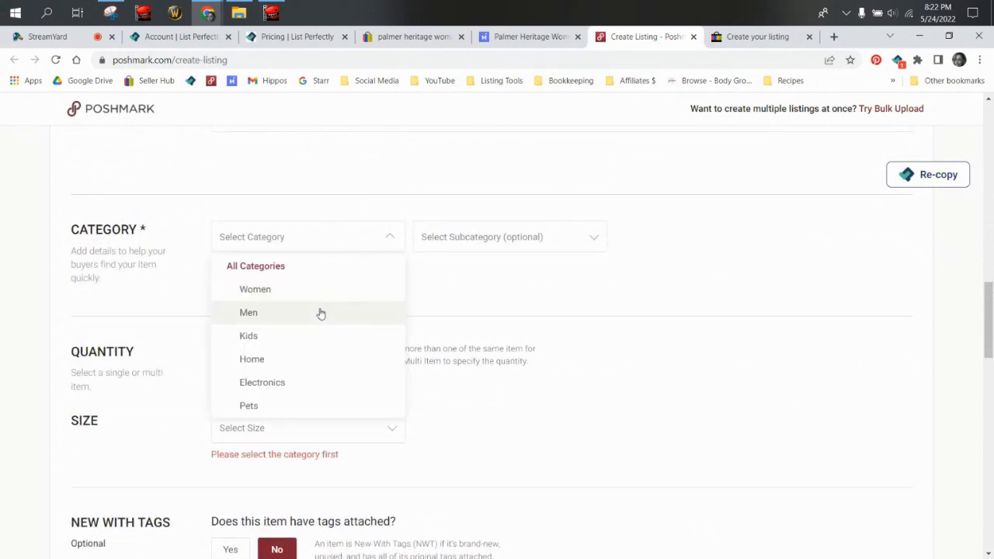
left_click(319, 289)
scroll(300, 501, "down", 1)
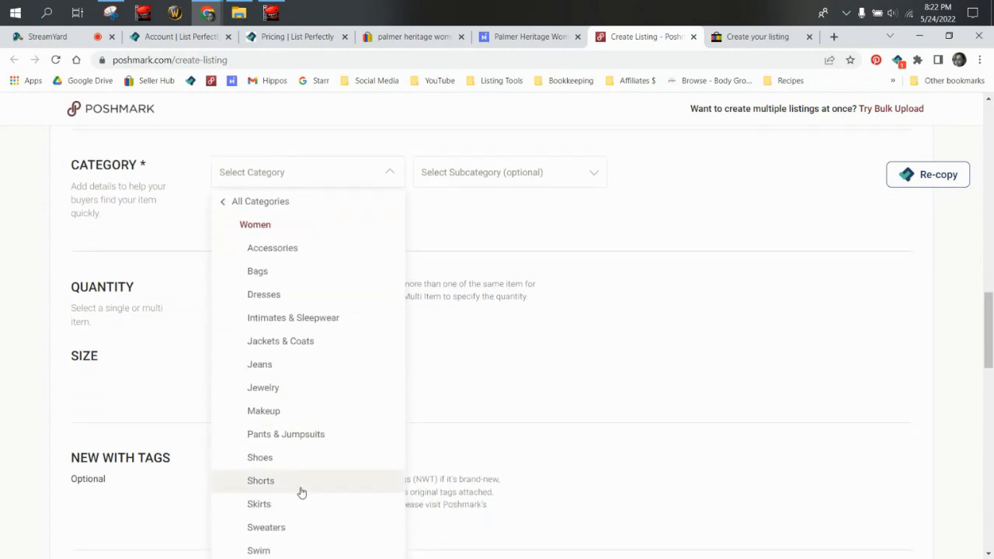
left_click(302, 491)
left_click(464, 175)
left_click(490, 319)
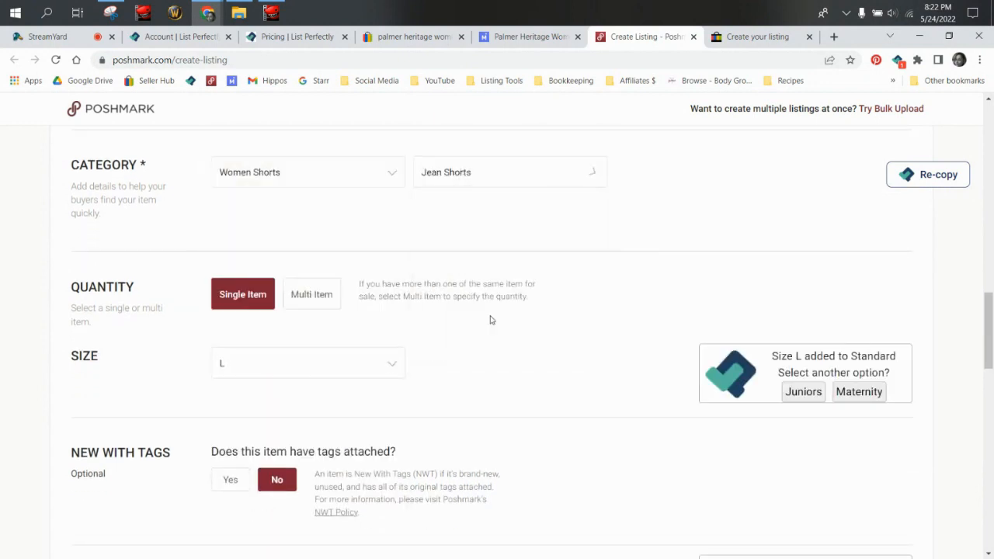
- Check the remaining Poshmark details from brand through price and availability, and publish the shorts listing
scroll(489, 319, "down", 7)
scroll(406, 231, "up", 3)
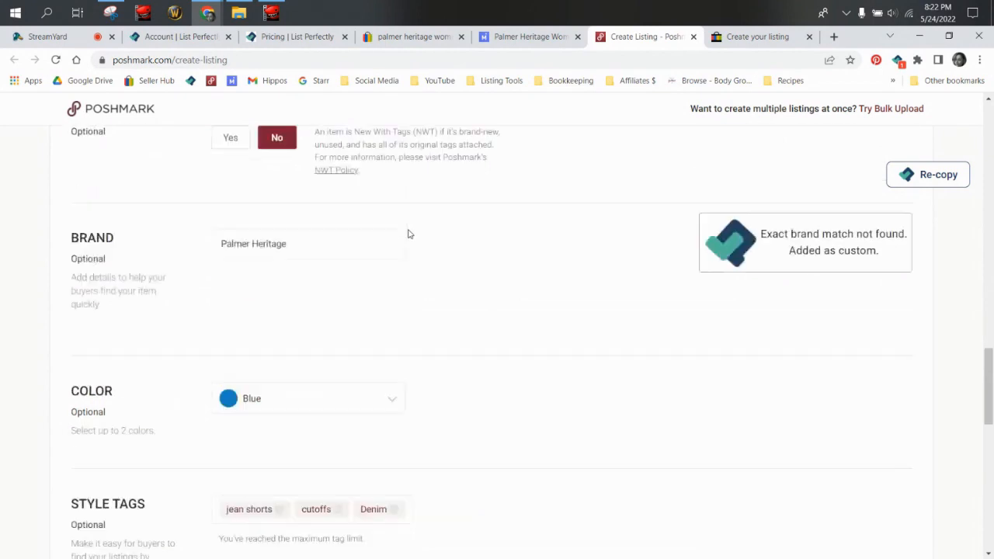
scroll(338, 290, "down", 5)
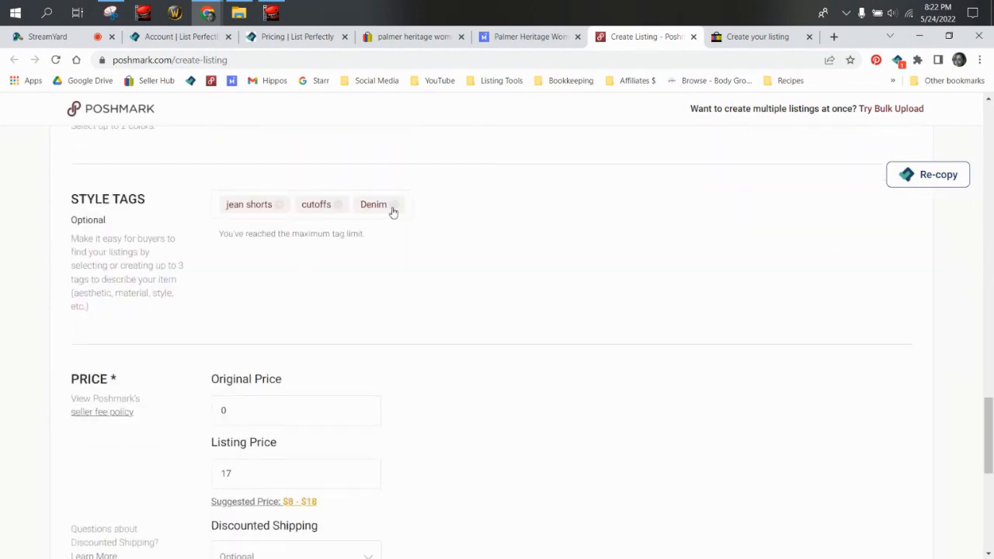
scroll(510, 231, "down", 2)
scroll(497, 226, "down", 2)
scroll(402, 218, "up", 2)
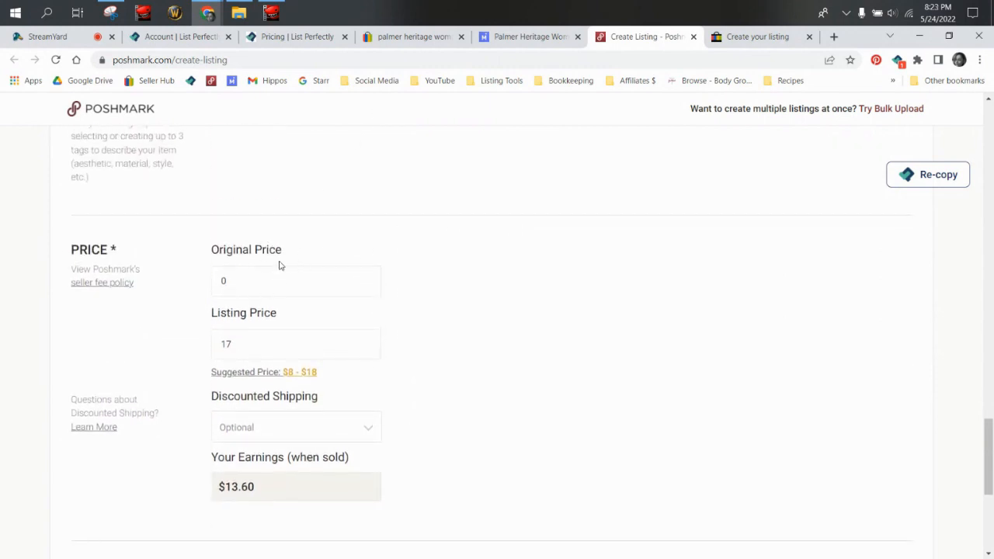
scroll(280, 265, "down", 3)
scroll(217, 225, "up", 2)
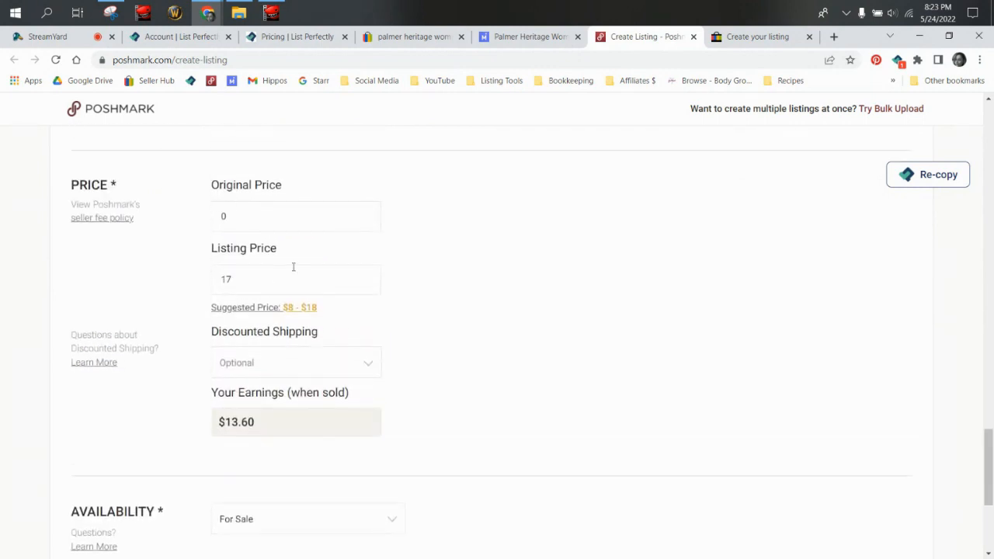
scroll(233, 338, "down", 3)
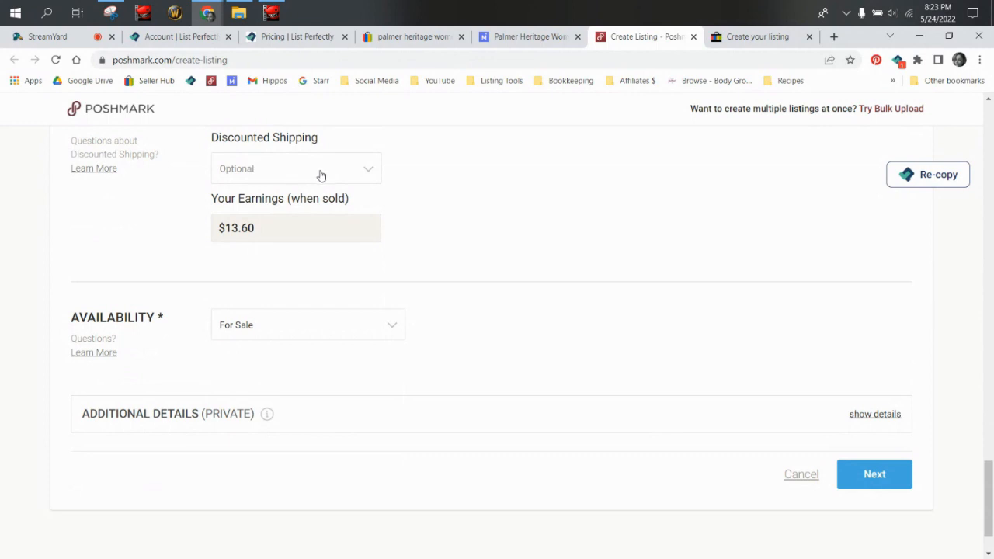
left_click(894, 480)
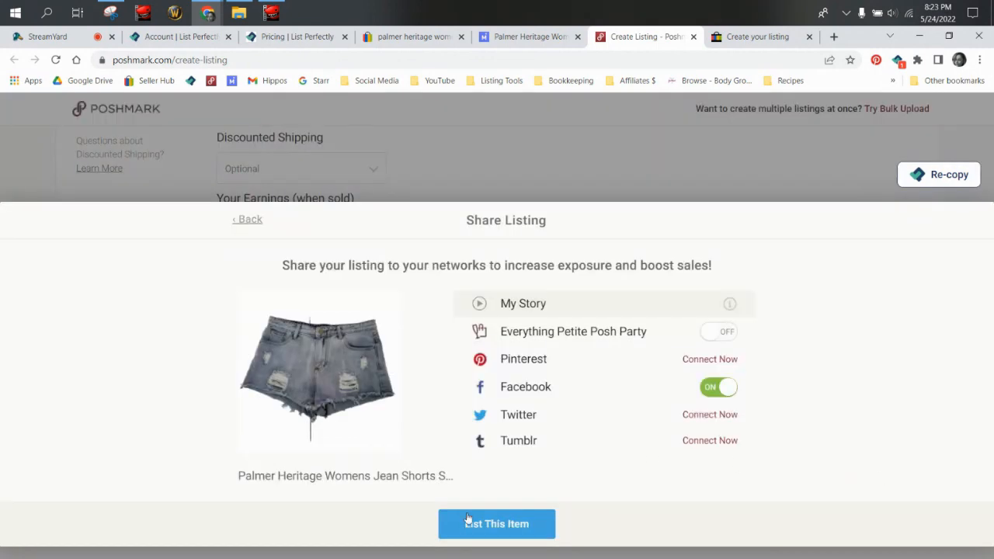
left_click(470, 521)
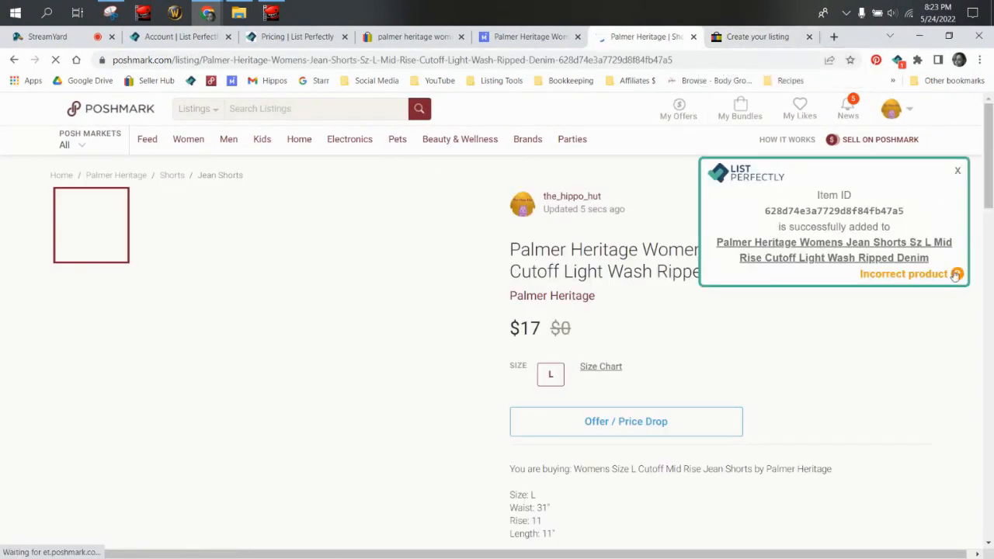
- In the eBay listing form, set the first store category to Clothing, Shoes, & Accessories > Womens Shorts
left_click(730, 37)
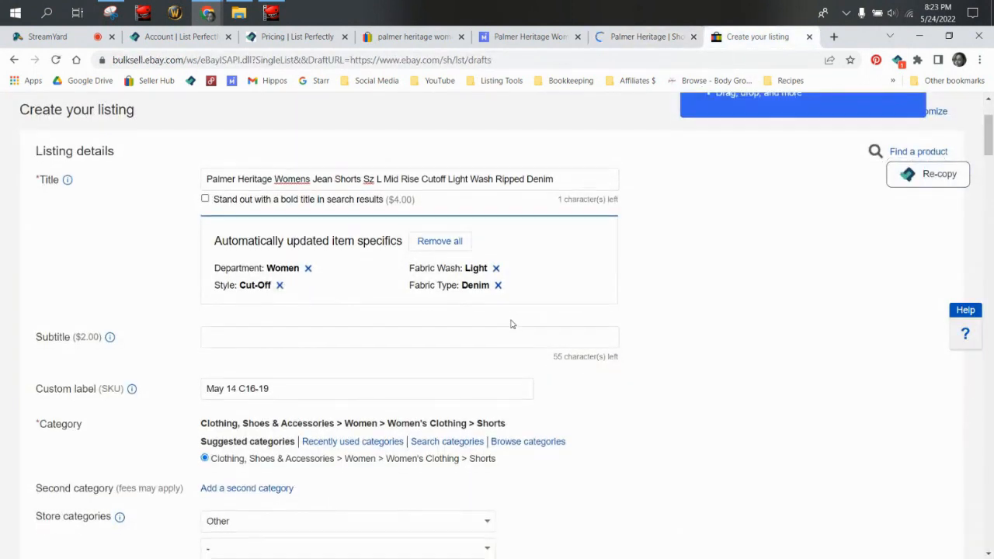
scroll(512, 324, "down", 3)
left_click(368, 334)
scroll(355, 249, "up", 5)
scroll(356, 249, "up", 3)
scroll(361, 264, "down", 3)
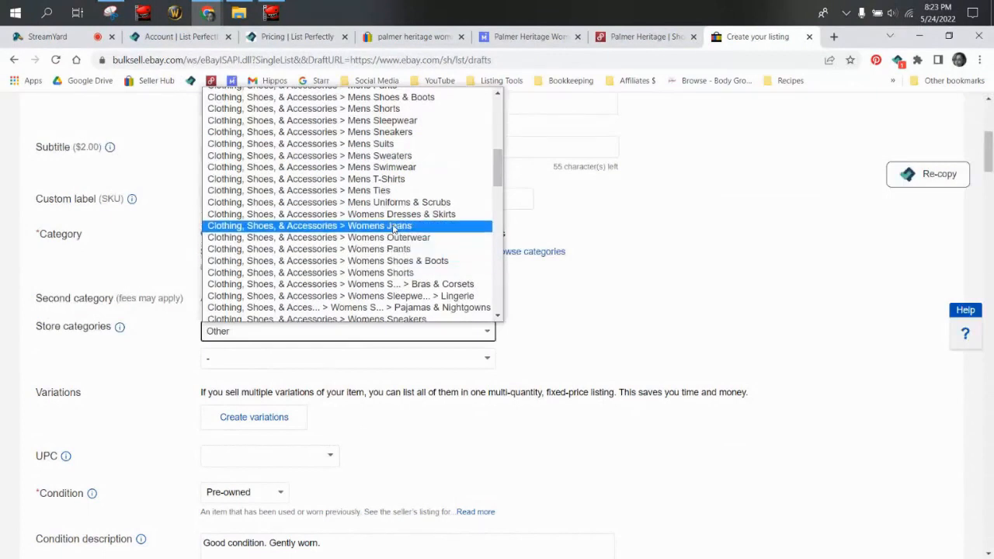
left_click(405, 273)
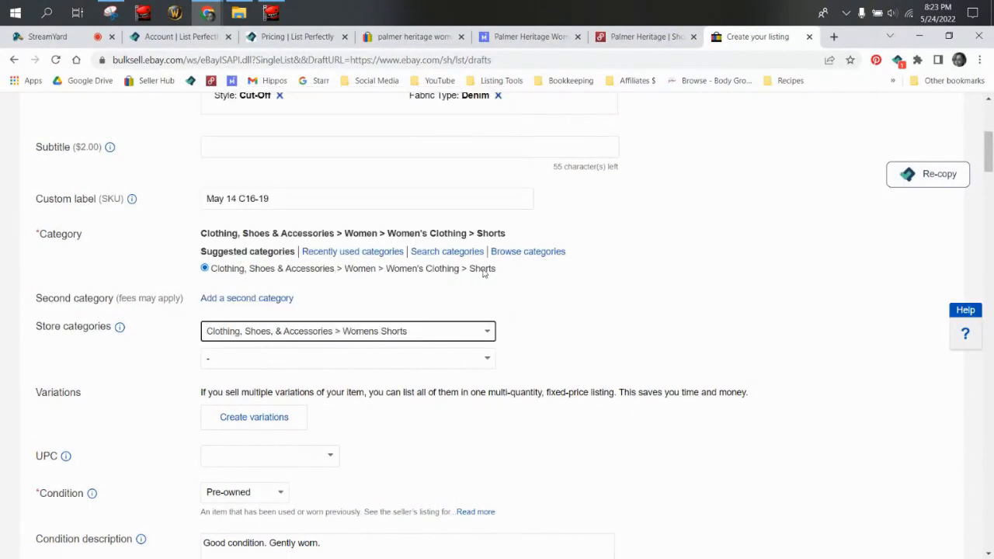
- Review the eBay listing's title, condition, photos and required item specifics
scroll(517, 289, "up", 3)
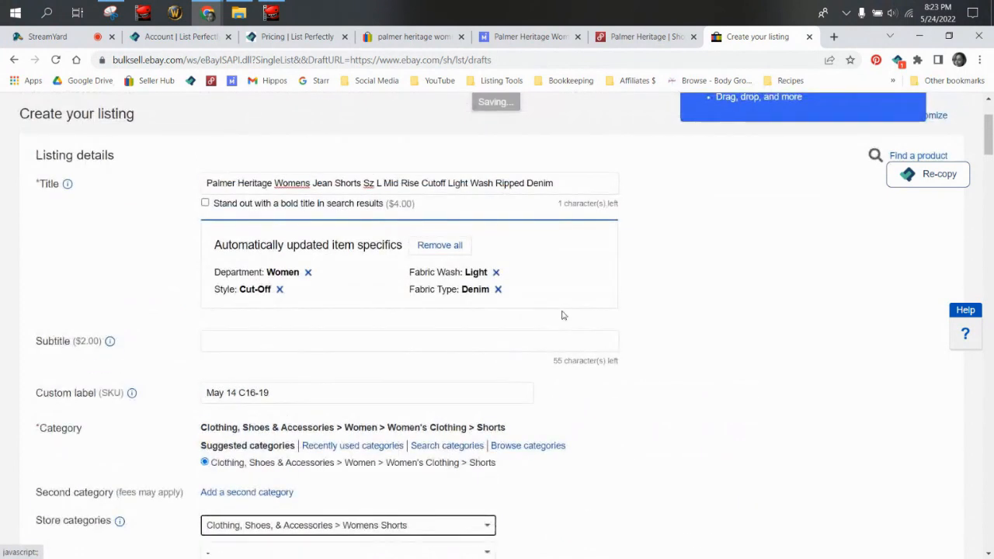
scroll(558, 332, "down", 6)
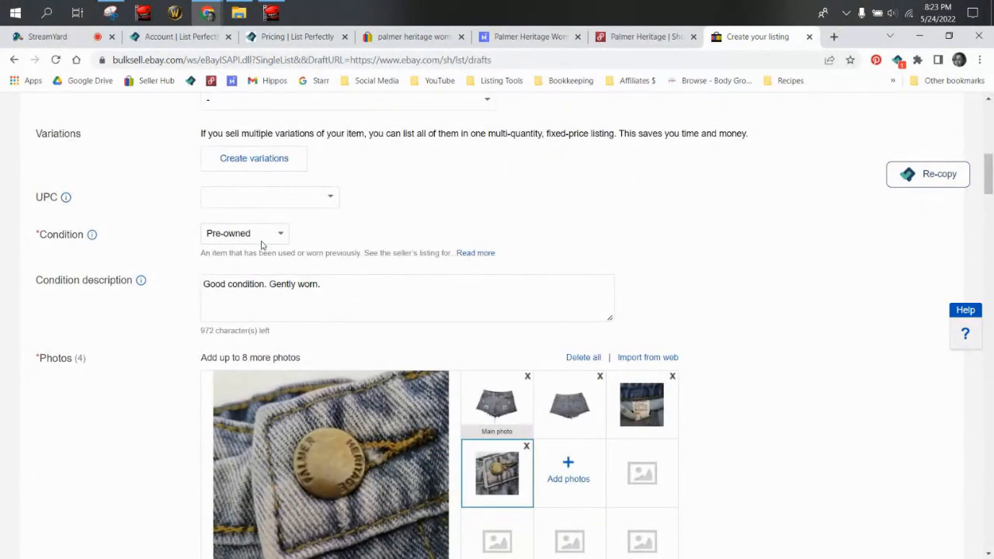
scroll(261, 246, "down", 2)
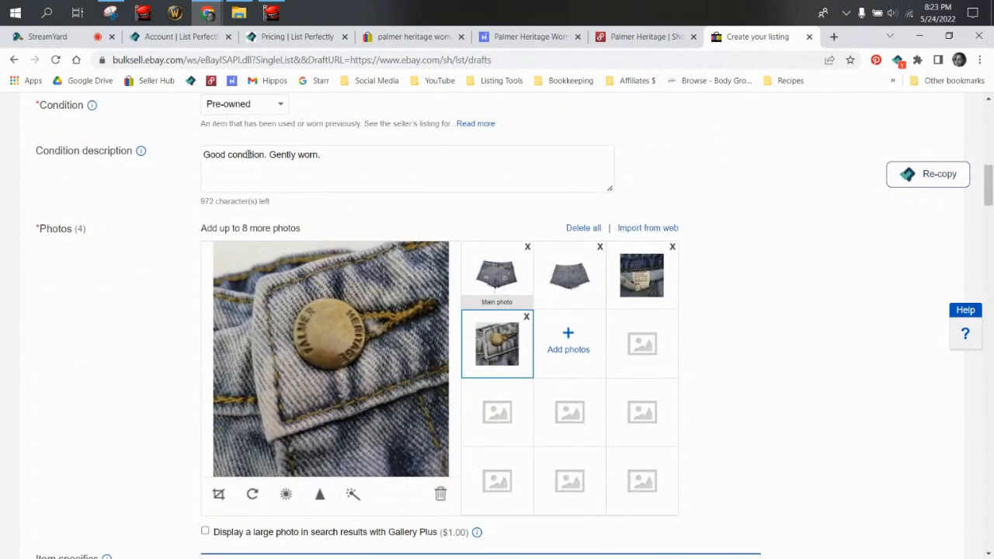
scroll(352, 179, "down", 3)
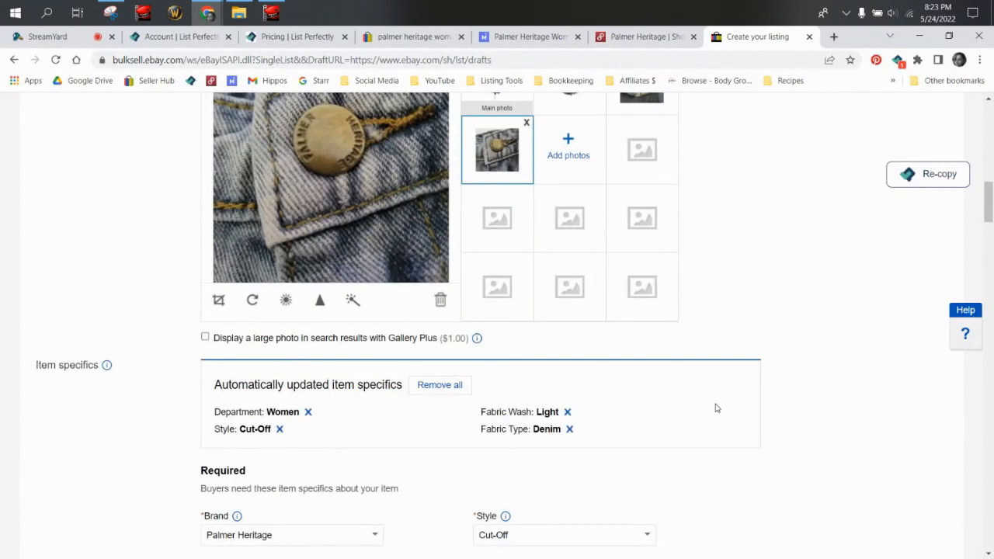
scroll(714, 403, "down", 2)
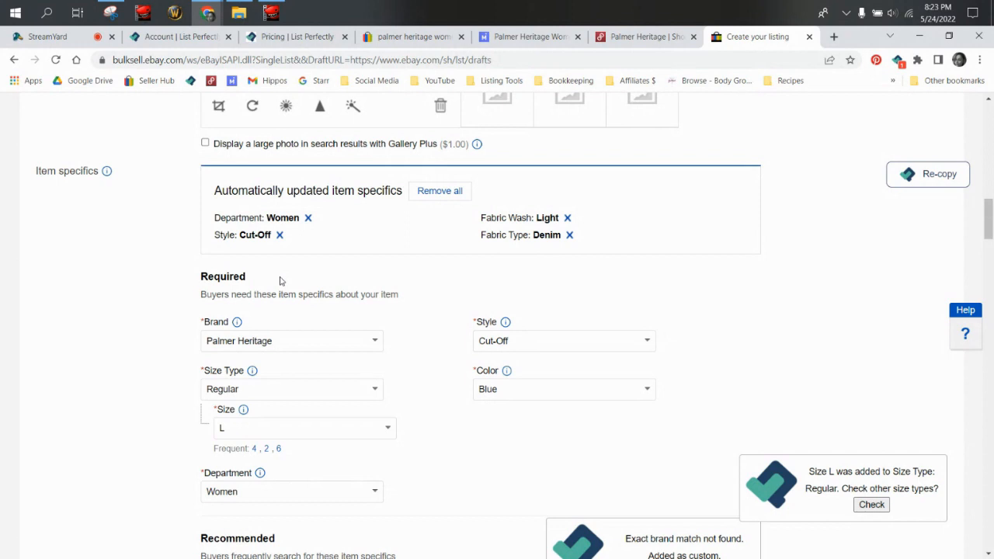
scroll(229, 307, "down", 4)
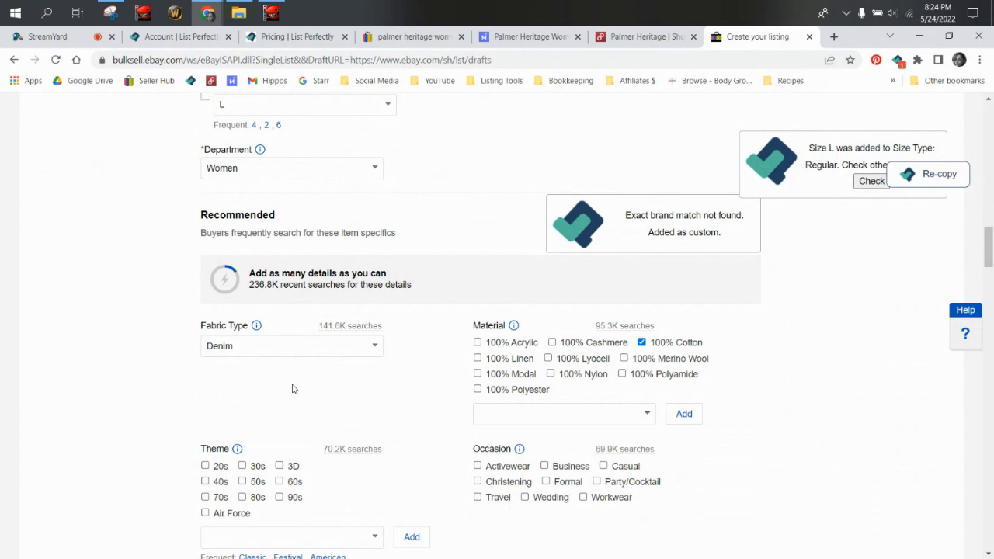
- Clear 100% Cotton and add Cotton Blend as the material in the eBay item specifics
scroll(292, 389, "down", 1)
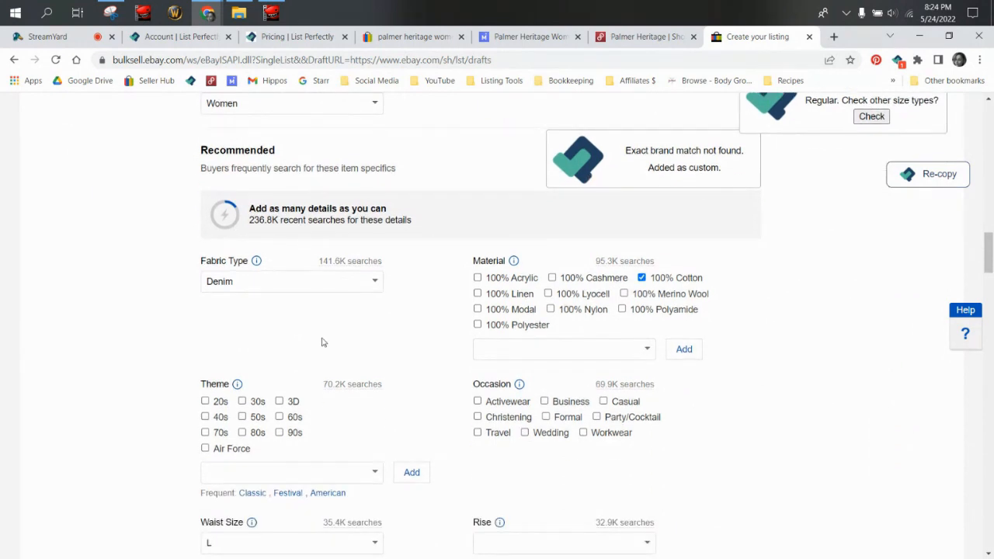
left_click(641, 277)
left_click(483, 366)
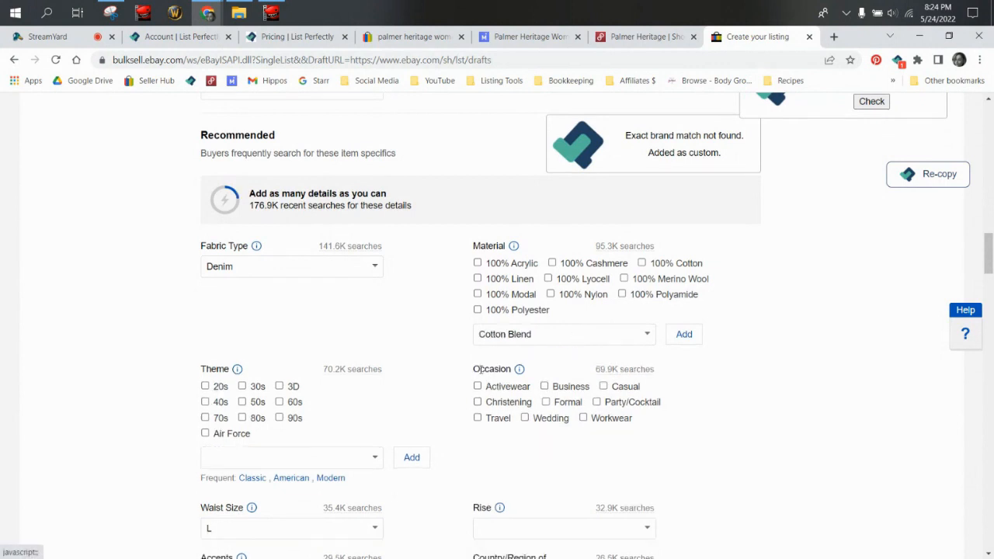
left_click(684, 335)
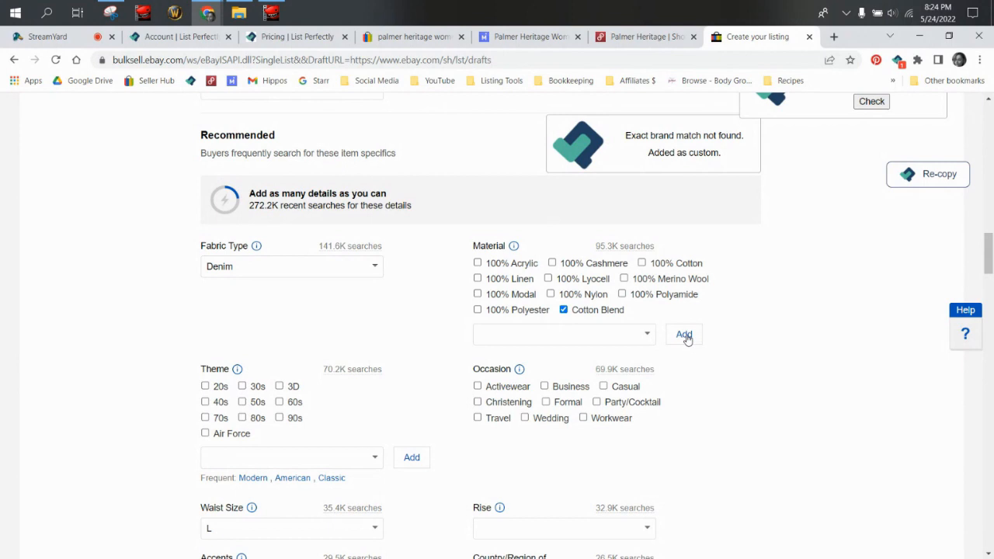
- Mark the occasion as Casual in the recommended item specifics
scroll(474, 346, "down", 1)
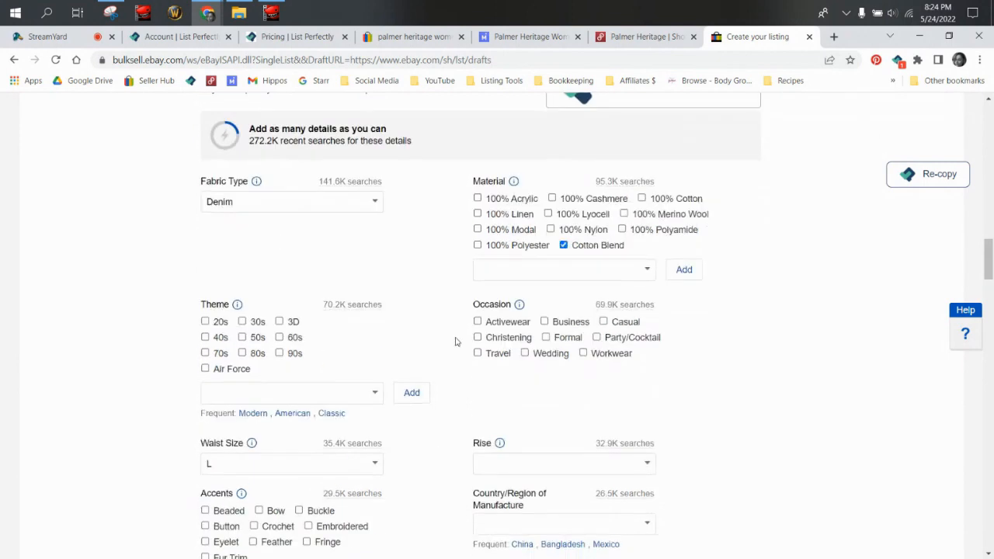
scroll(480, 326, "down", 3)
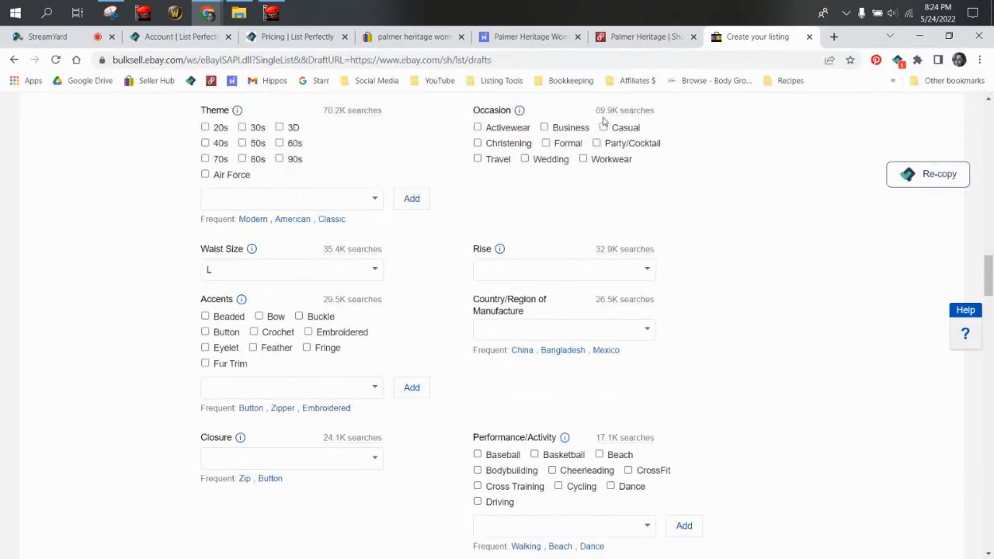
left_click_drag(607, 111, 605, 128)
left_click(605, 127)
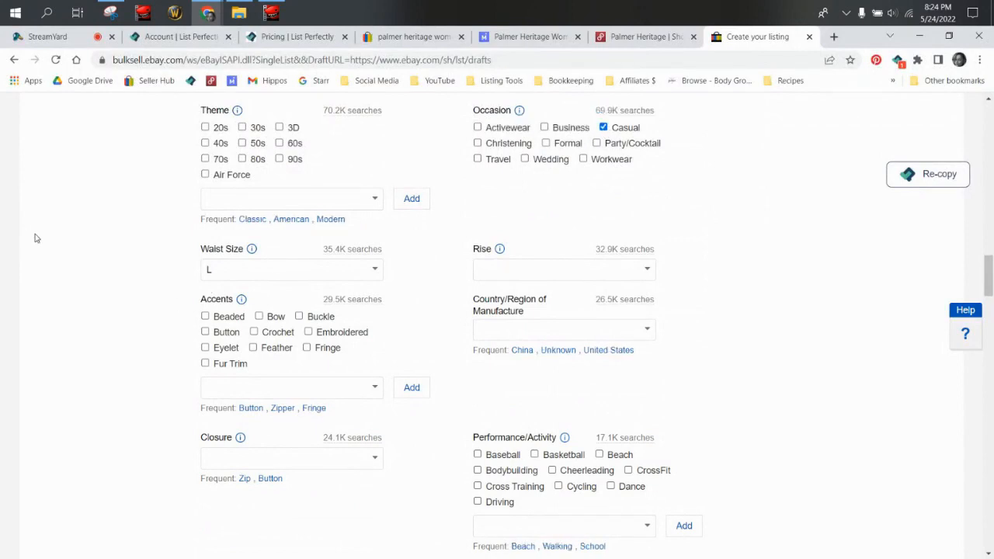
- Set the waist size to 31 in the recommended item specifics
scroll(223, 310, "down", 8)
scroll(225, 310, "up", 5)
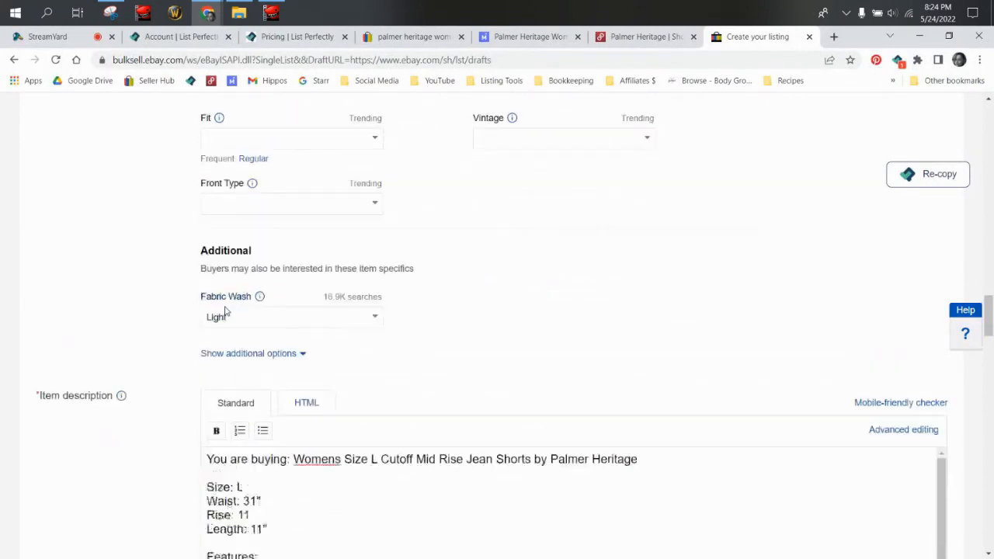
scroll(233, 220, "up", 2)
left_click(208, 204)
type("31")
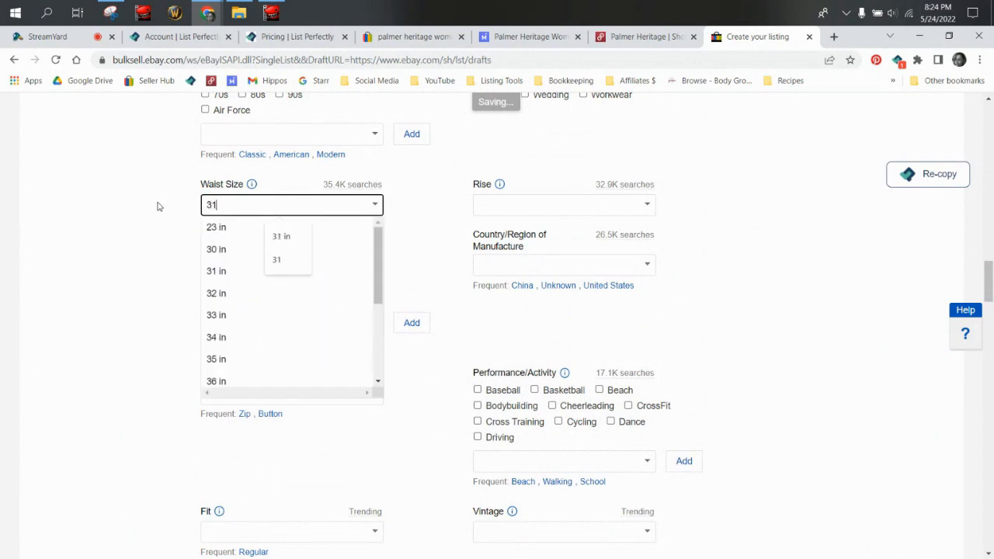
left_click(230, 228)
- Set the rise to High (Greater than 10.5 in)
scroll(599, 233, "down", 1)
scroll(595, 237, "down", 5)
scroll(593, 242, "up", 4)
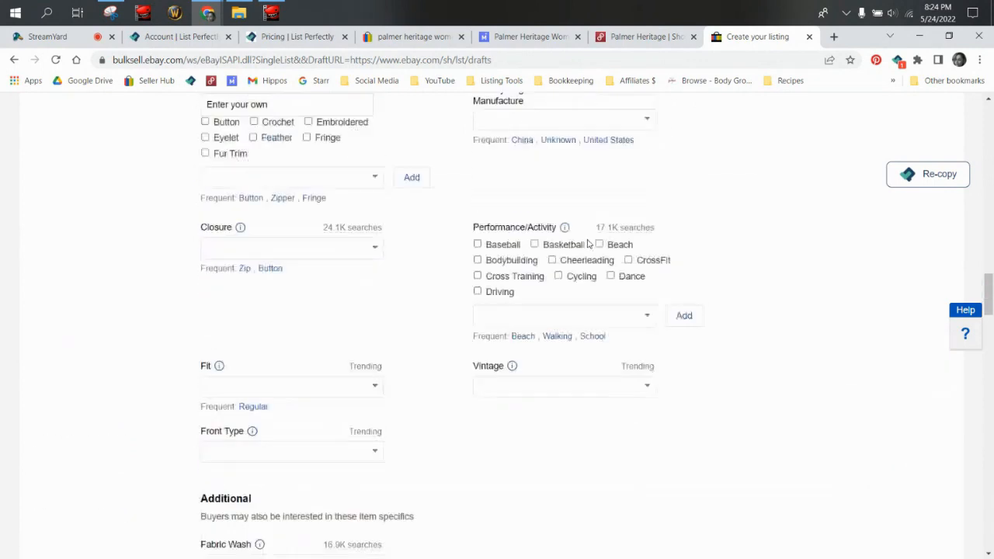
left_click(644, 138)
left_click(553, 229)
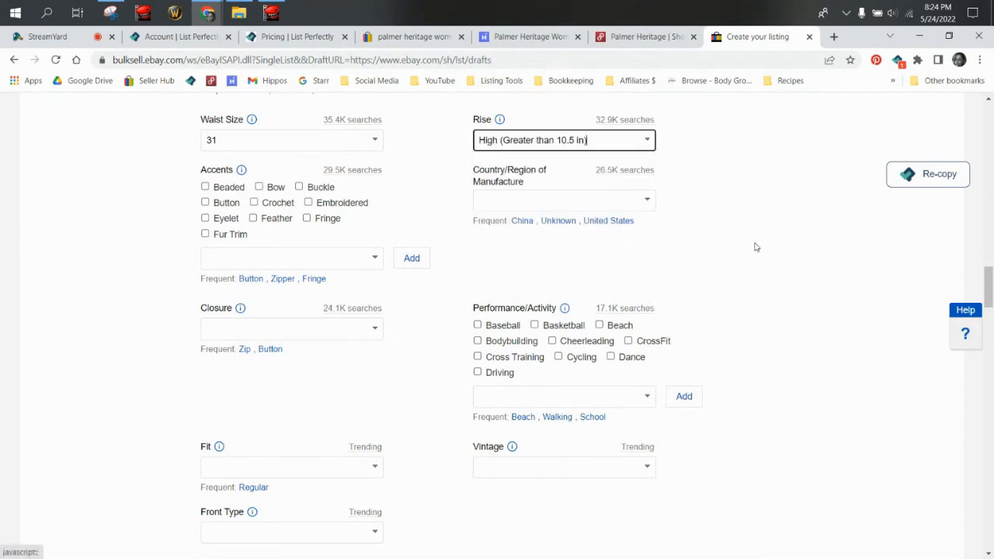
- Set the closure to Zip and check the remaining item specifics down to the item description
scroll(481, 266, "down", 1)
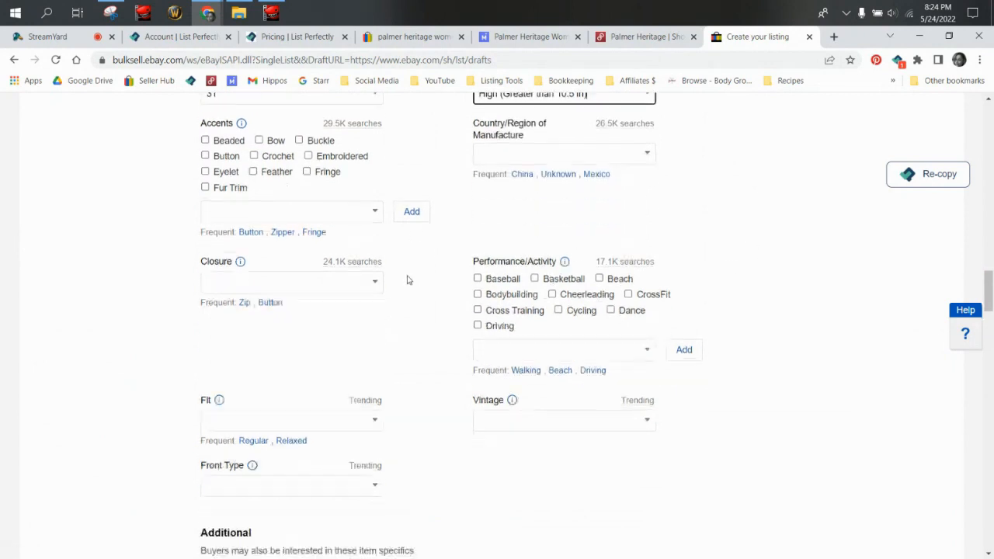
left_click(245, 284)
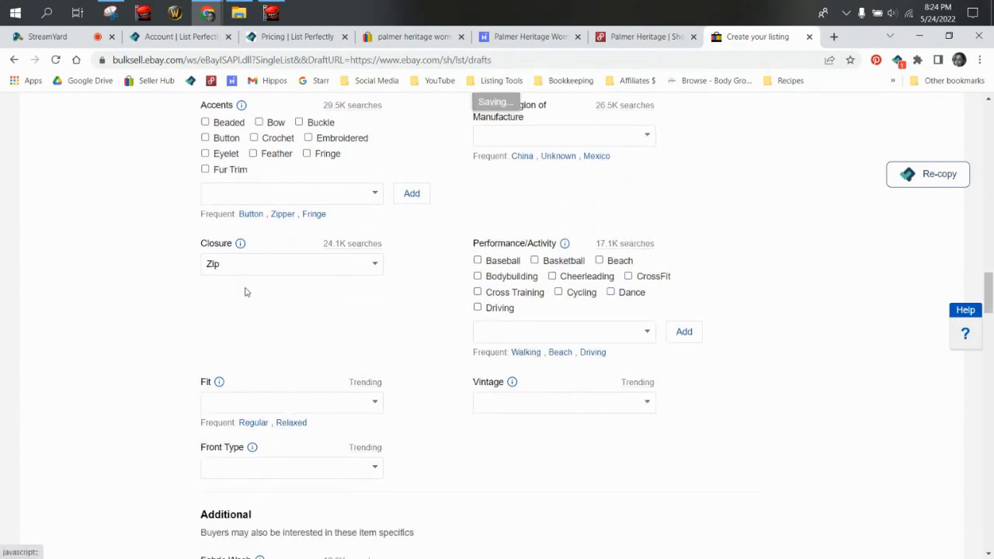
scroll(334, 309, "up", 1)
scroll(334, 311, "down", 2)
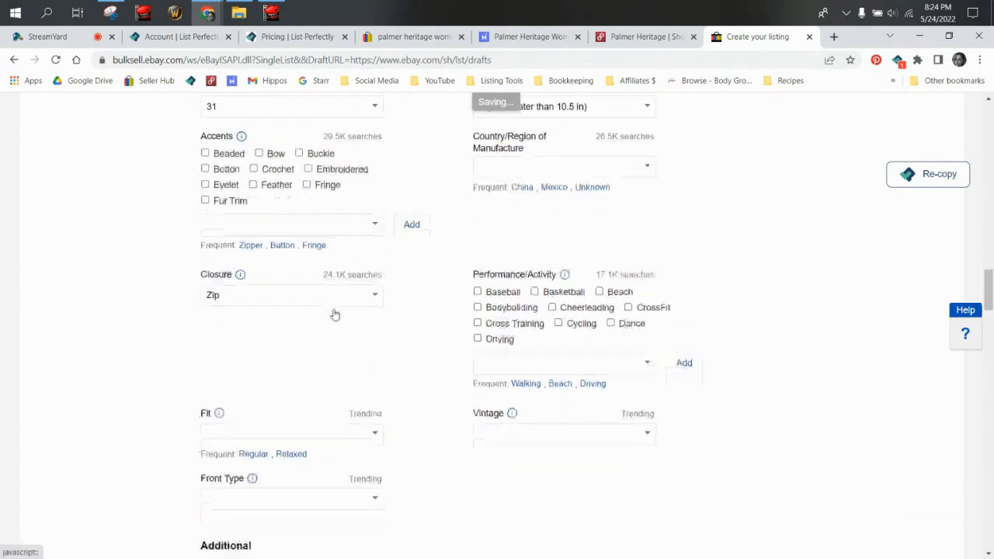
scroll(338, 310, "down", 2)
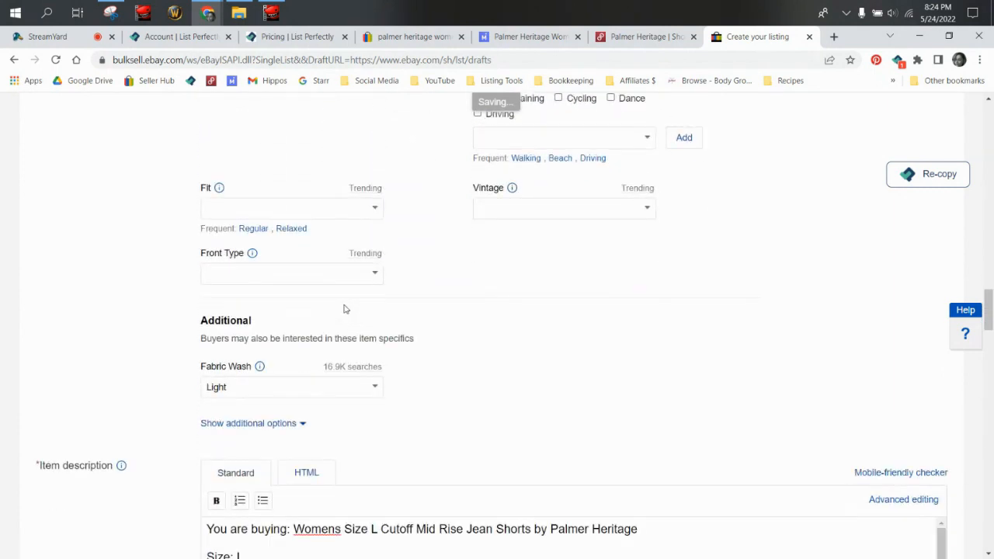
scroll(346, 309, "down", 1)
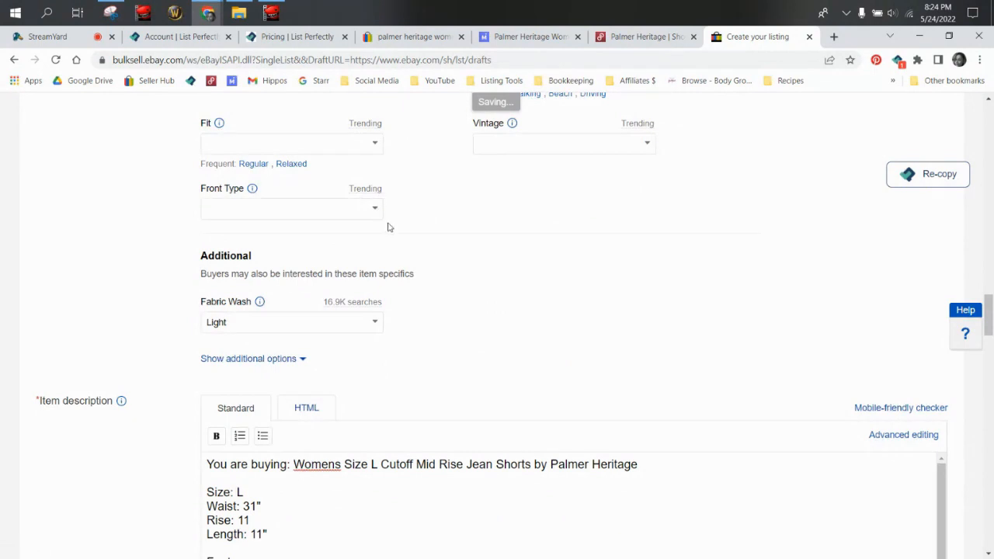
- Choose a front type in the recommended item specifics
left_click(376, 210)
left_click(296, 231)
scroll(59, 235, "down", 5)
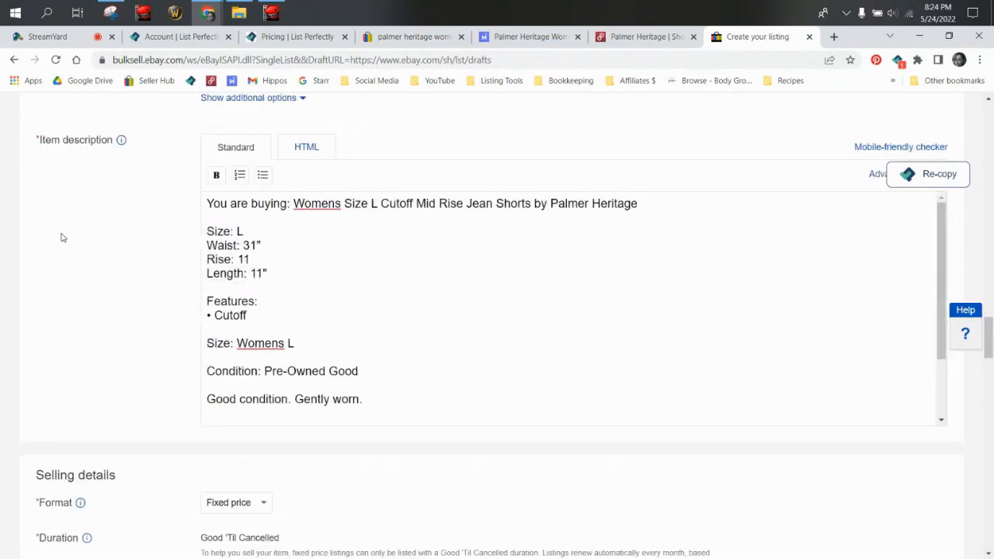
- Set the return shipping payer for domestic returns to Seller (Free Returns)
scroll(58, 243, "down", 5)
scroll(202, 268, "down", 1)
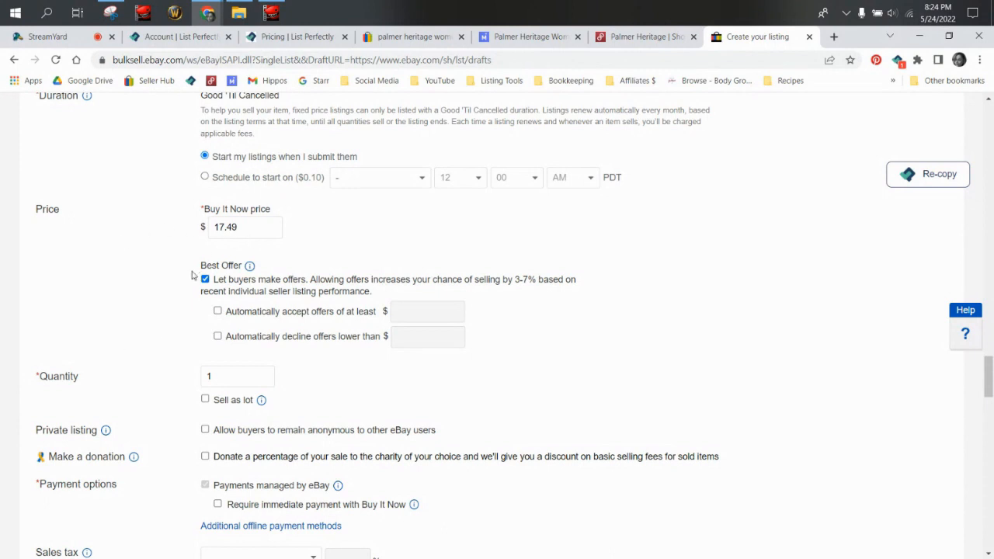
scroll(196, 256, "down", 2)
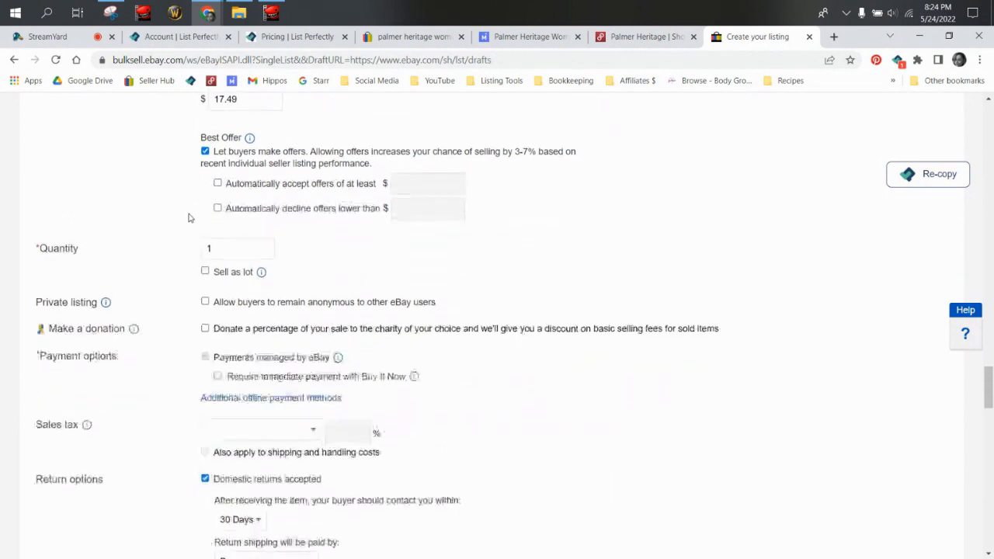
scroll(232, 238, "down", 3)
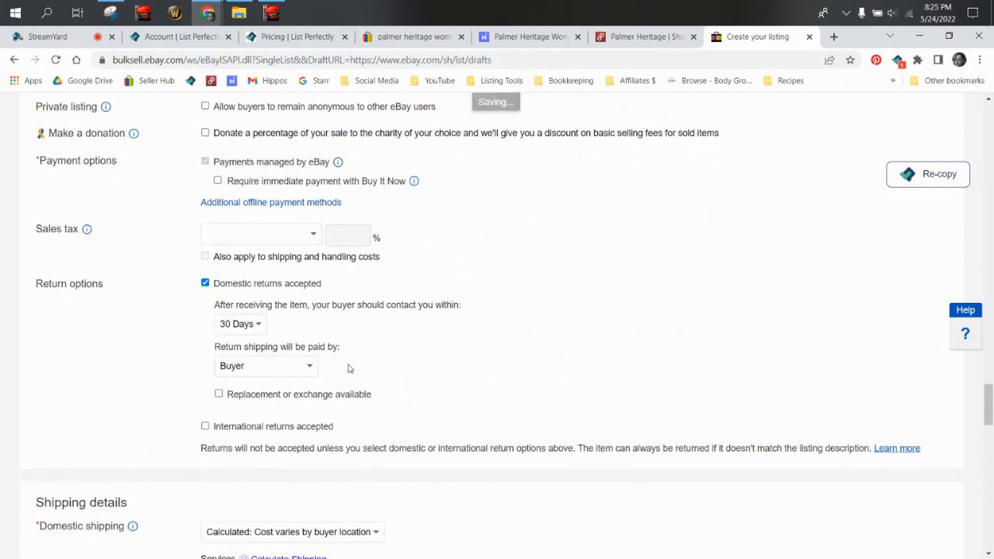
scroll(349, 343, "down", 1)
left_click(296, 303)
left_click(286, 330)
scroll(286, 335, "down", 1)
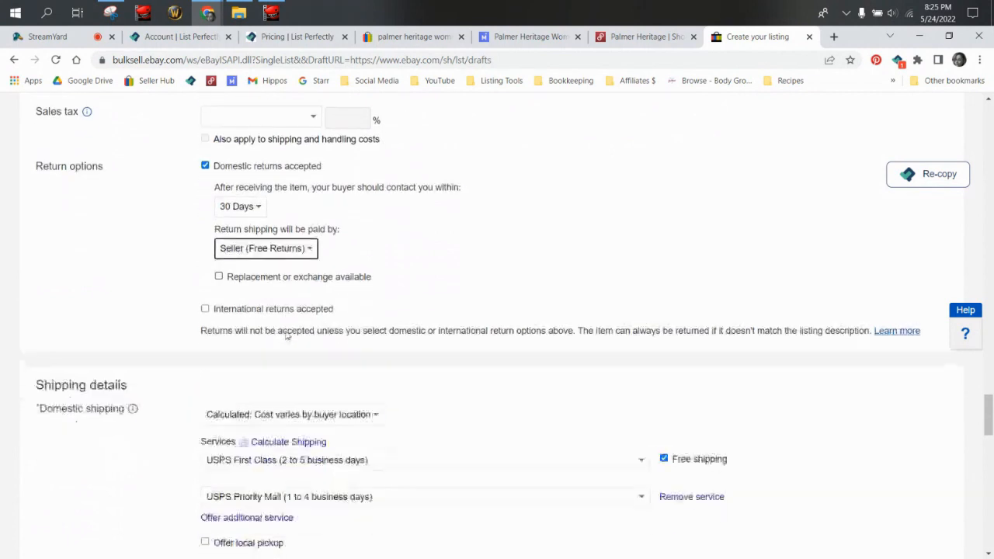
- Remove the Russian Federation from the additional ship-to locations in the international shipping options
scroll(286, 336, "down", 2)
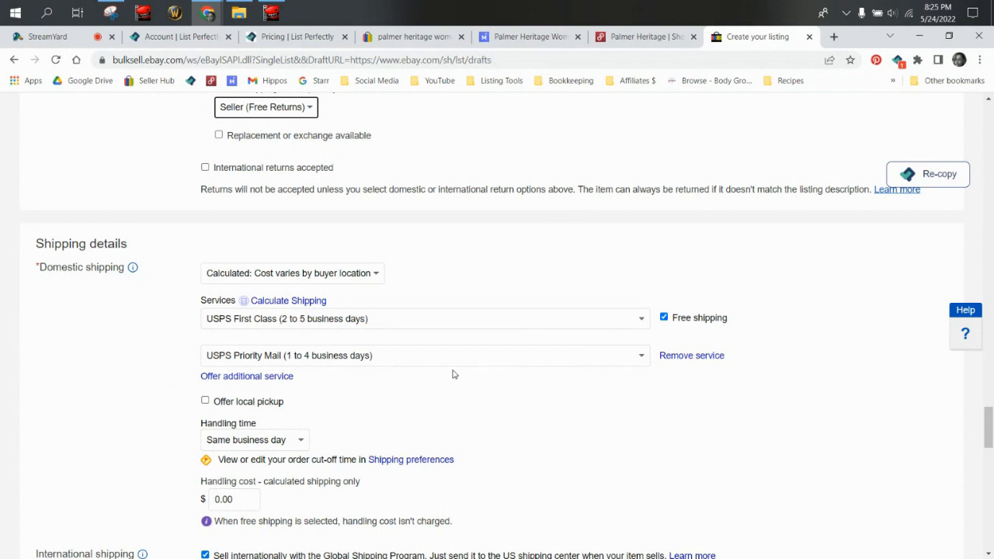
scroll(455, 369, "down", 2)
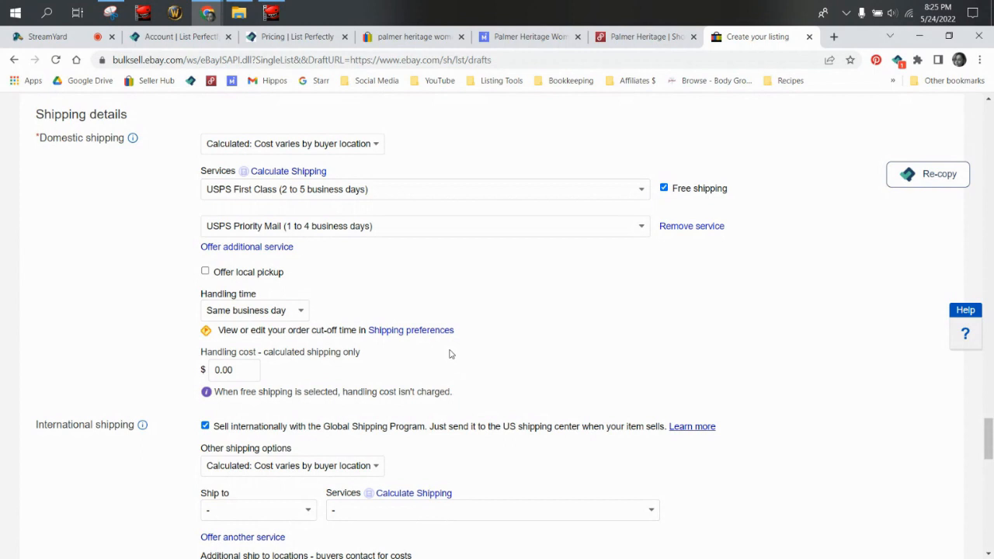
scroll(451, 319, "down", 2)
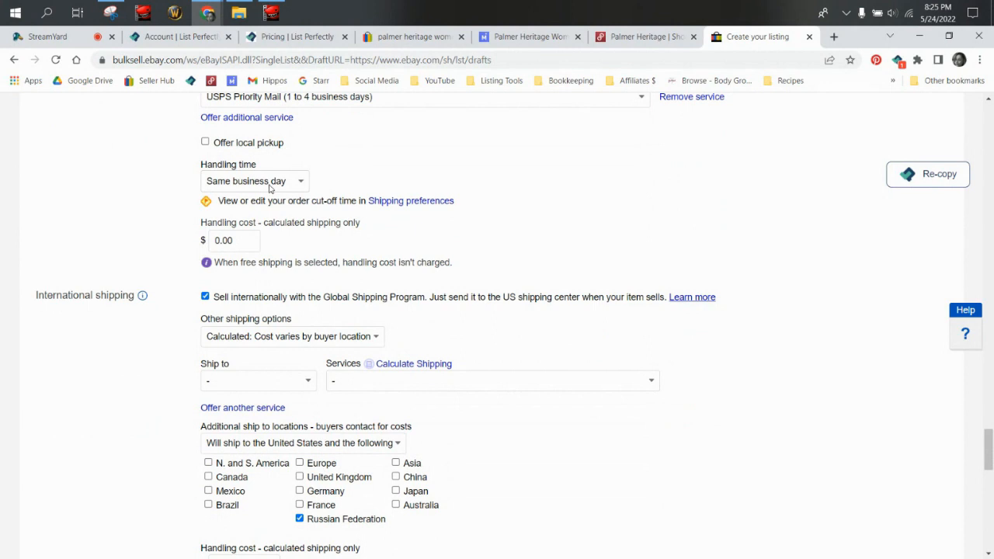
scroll(286, 230, "down", 2)
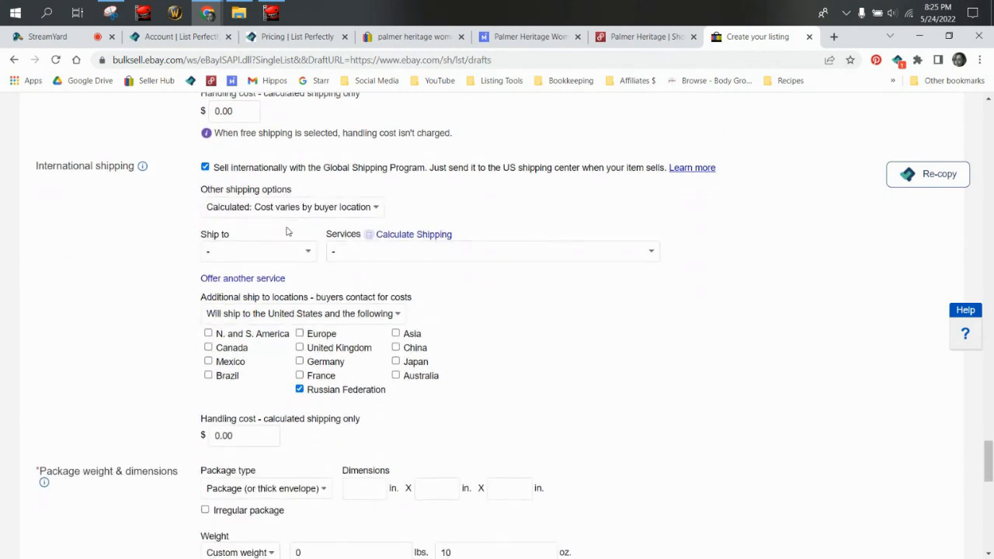
scroll(287, 230, "down", 3)
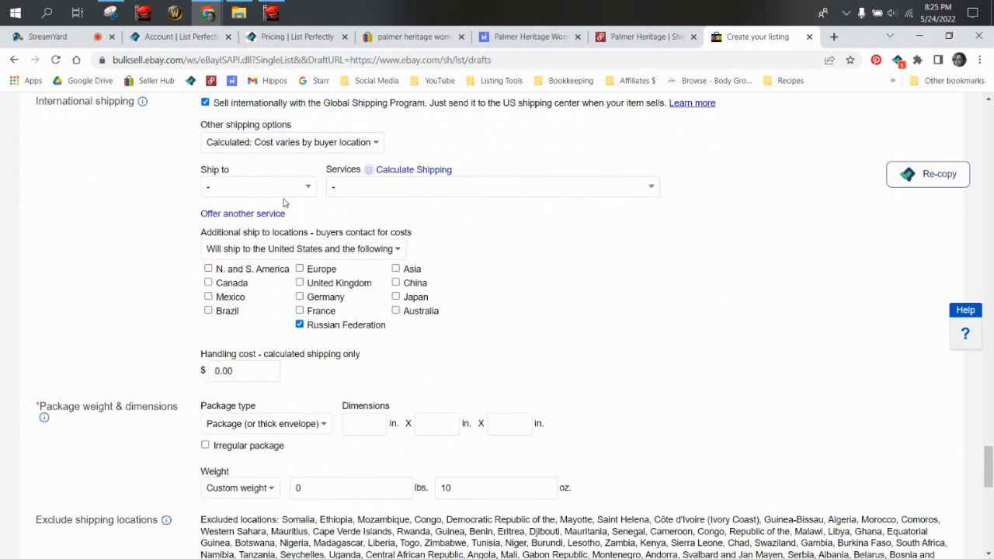
left_click(300, 195)
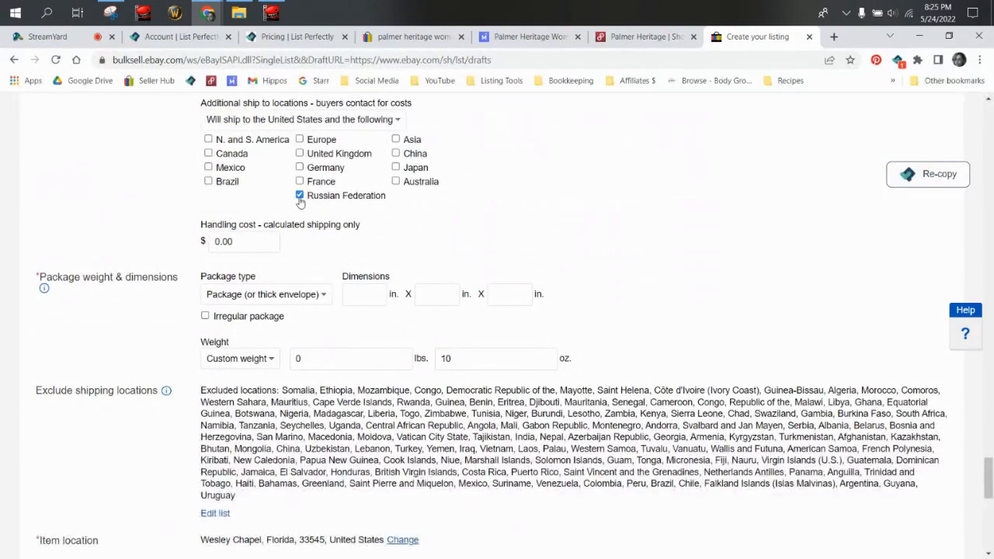
left_click(301, 199)
left_click(301, 200)
- Publish the shorts listing on eBay and finish without creating another listing
scroll(407, 211, "down", 1)
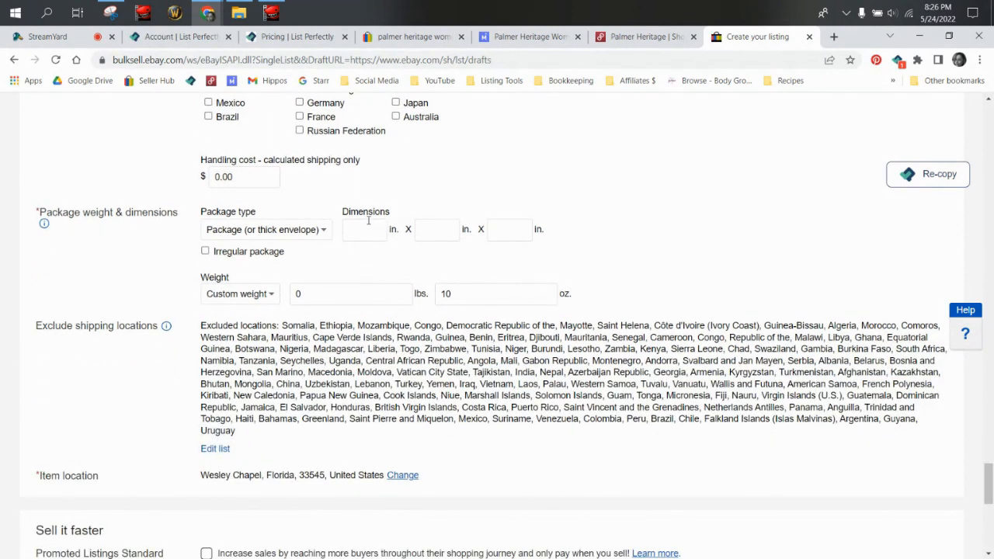
scroll(368, 220, "down", 2)
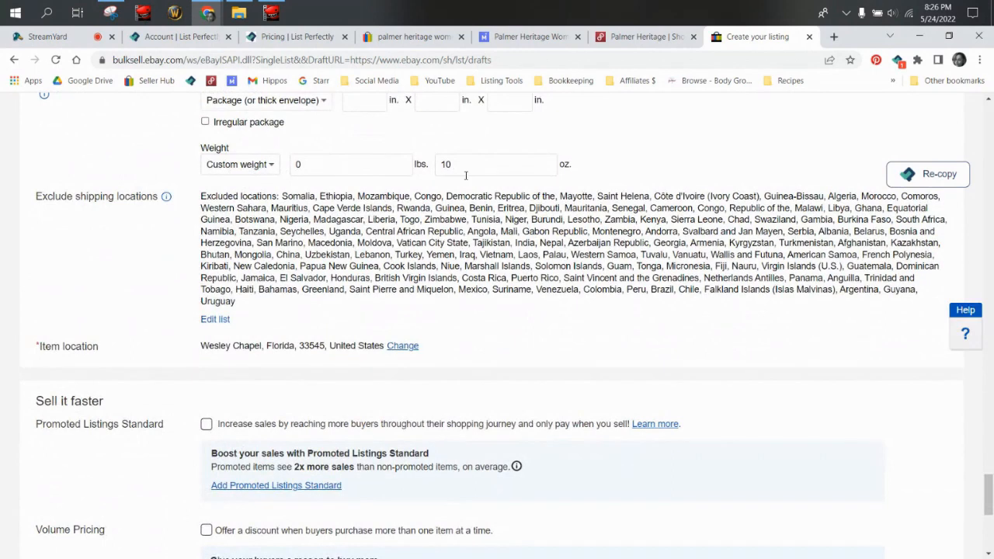
scroll(439, 237, "down", 3)
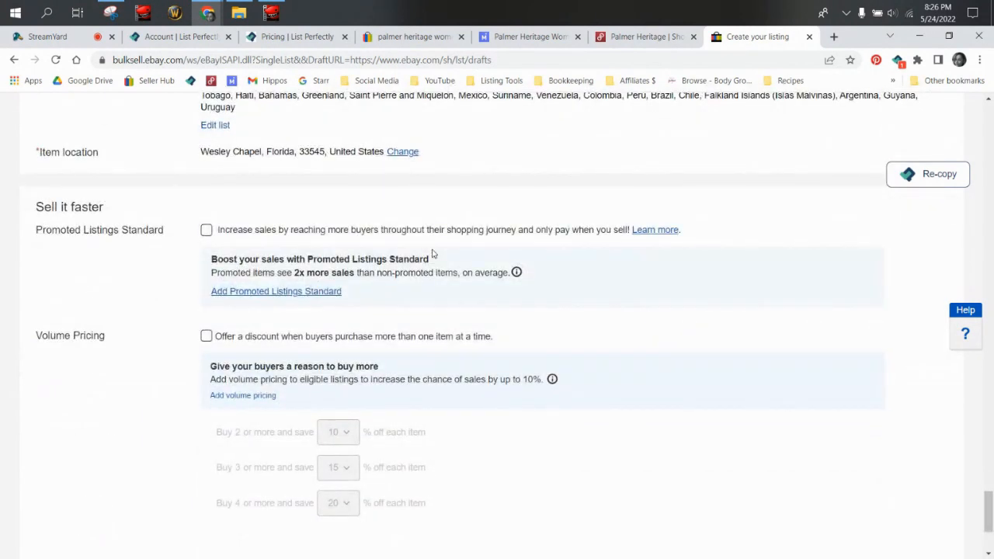
scroll(434, 254, "down", 2)
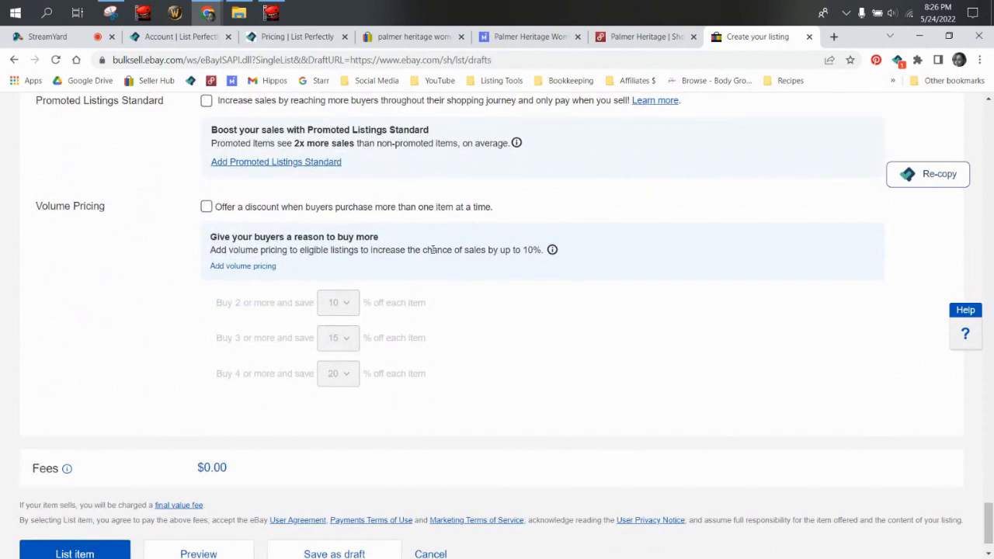
scroll(433, 250, "down", 1)
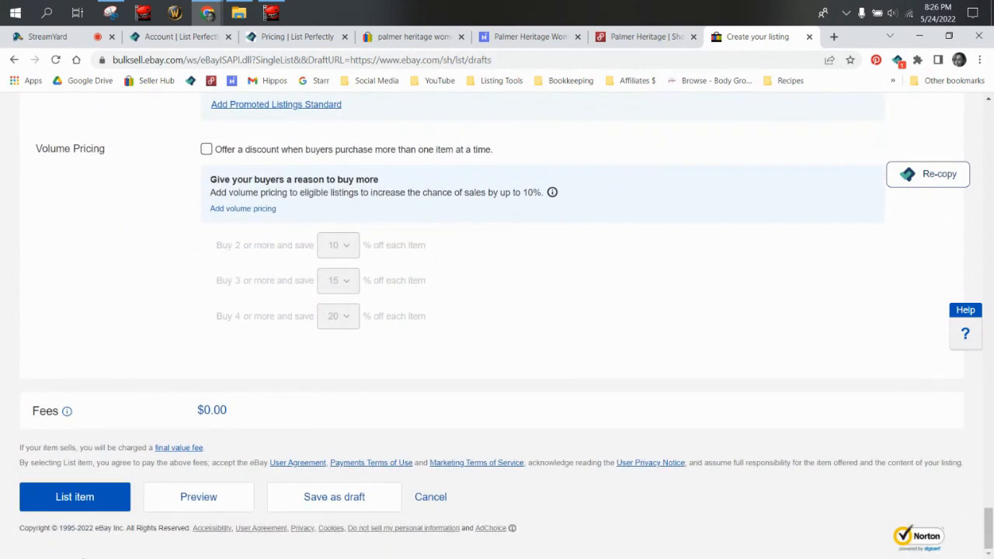
left_click(75, 501)
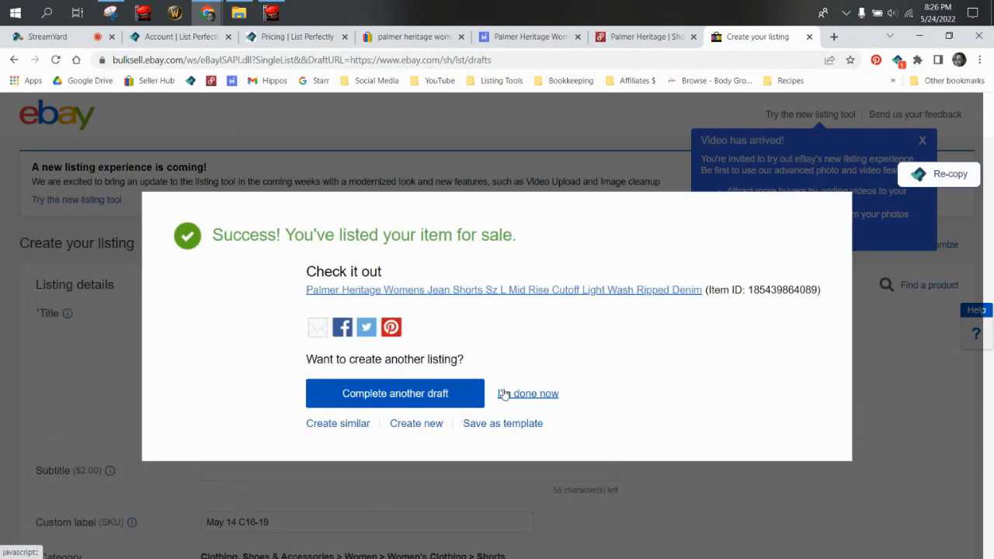
left_click(504, 394)
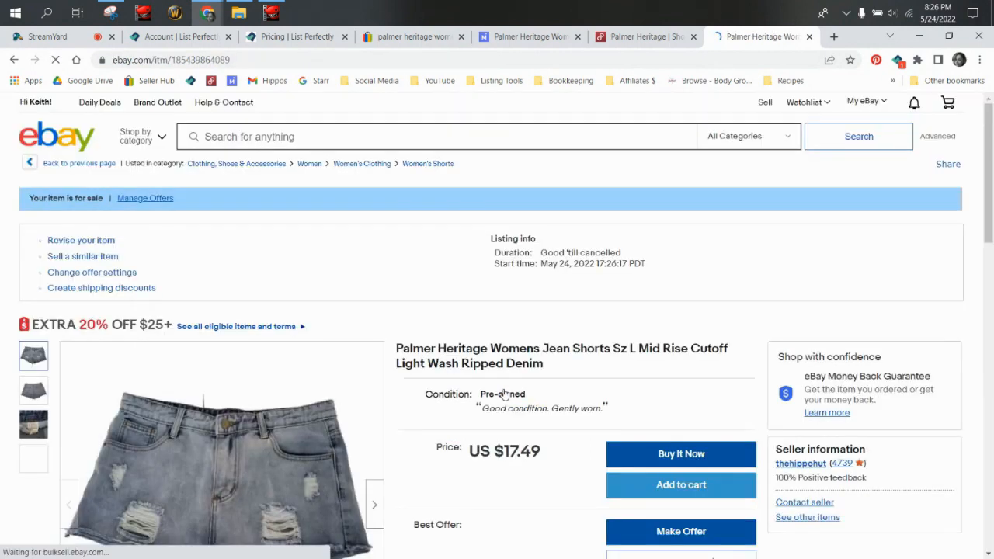
- Switch to List Perfectly and load the listed items catalog in place of the pricing page
left_click(261, 41)
left_click(183, 36)
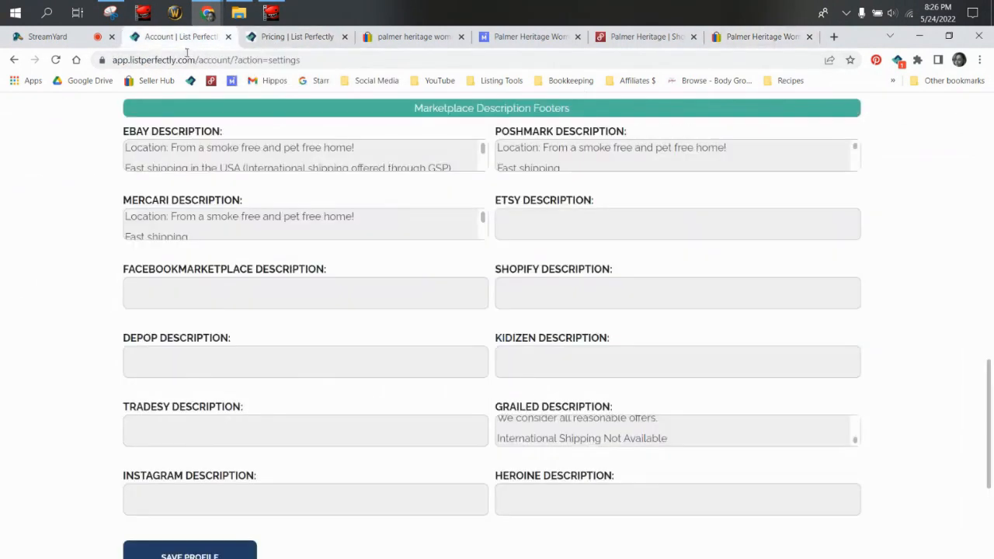
left_click(273, 33)
left_click(190, 80)
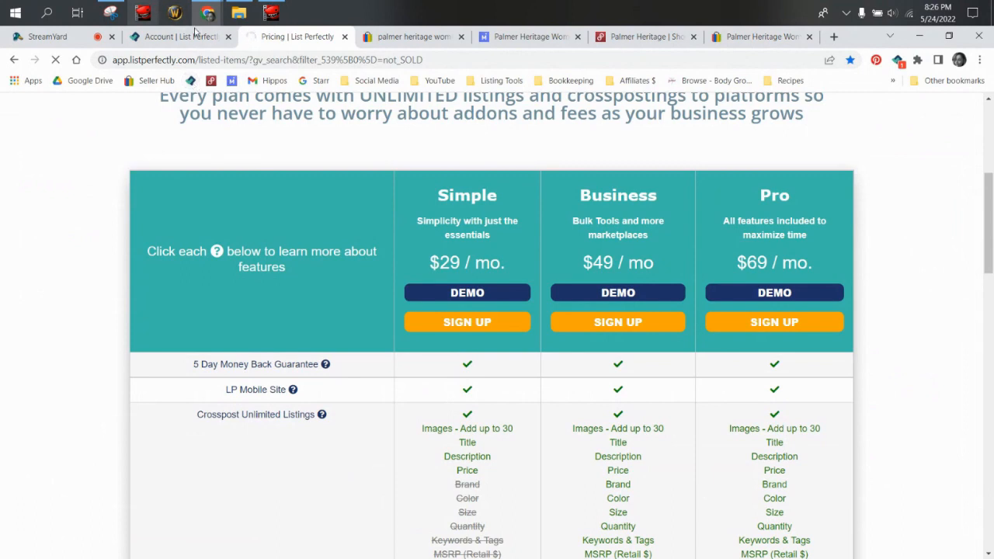
- Check the published Mercari, Poshmark and eBay pages of the shorts for List Perfectly's item ID notices
left_click(517, 39)
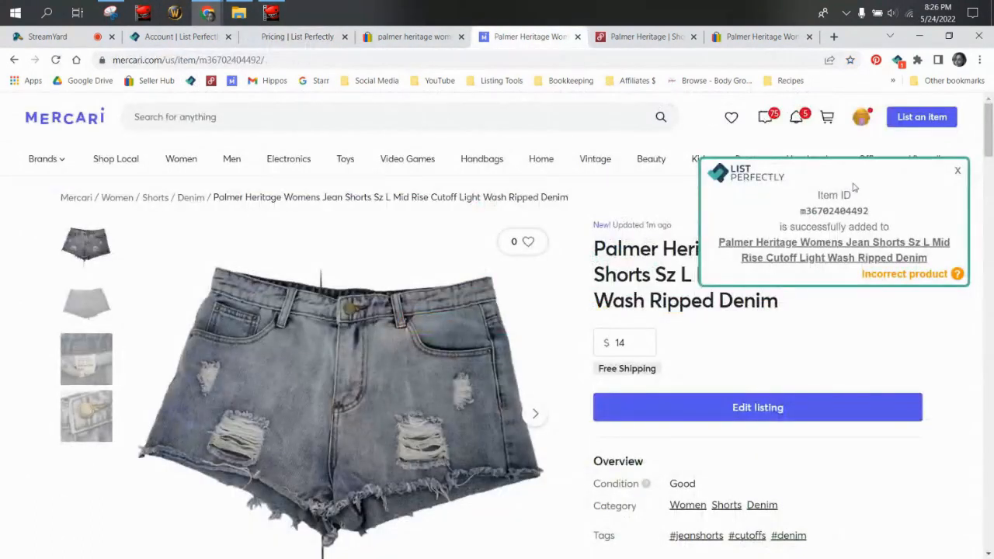
left_click(633, 42)
left_click(759, 47)
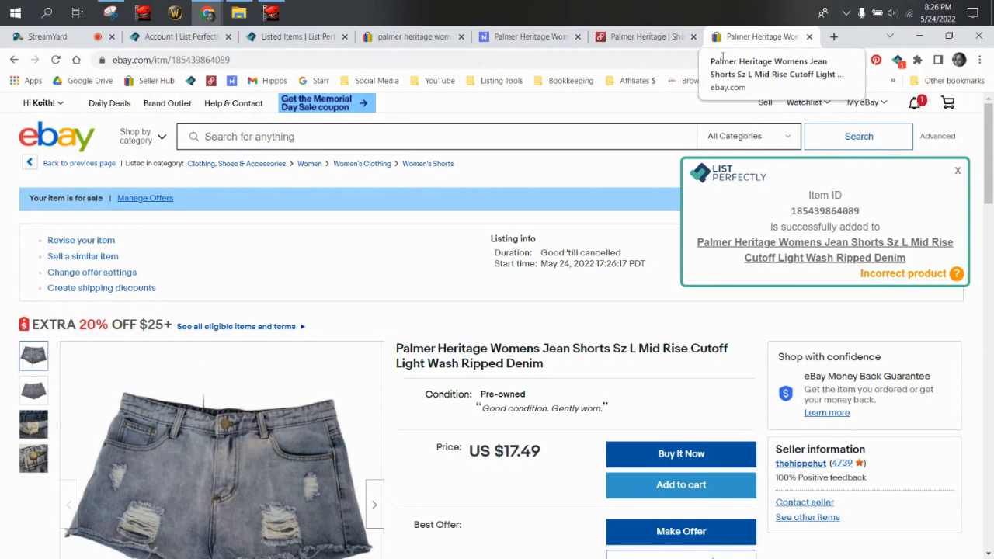
left_click(579, 46)
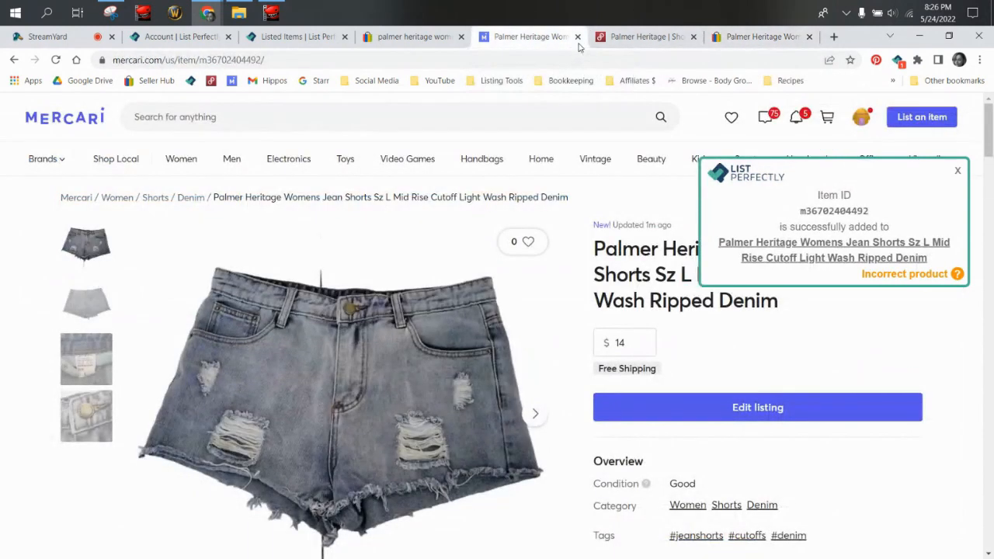
- Inspect the shorts' marked marketplaces and platform IDs under Inventory and Sales in List Perfectly, and return to the listed items
left_click(295, 37)
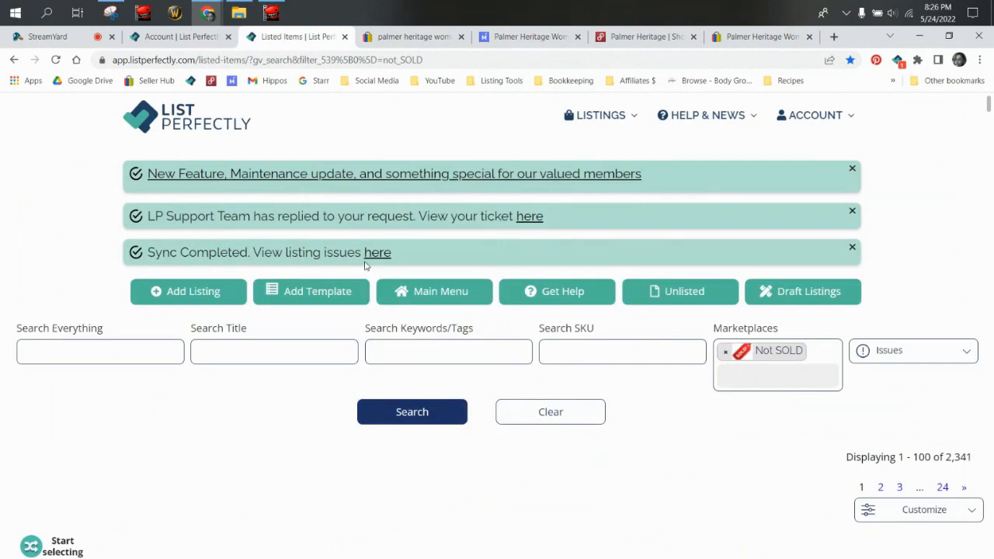
scroll(578, 307, "down", 4)
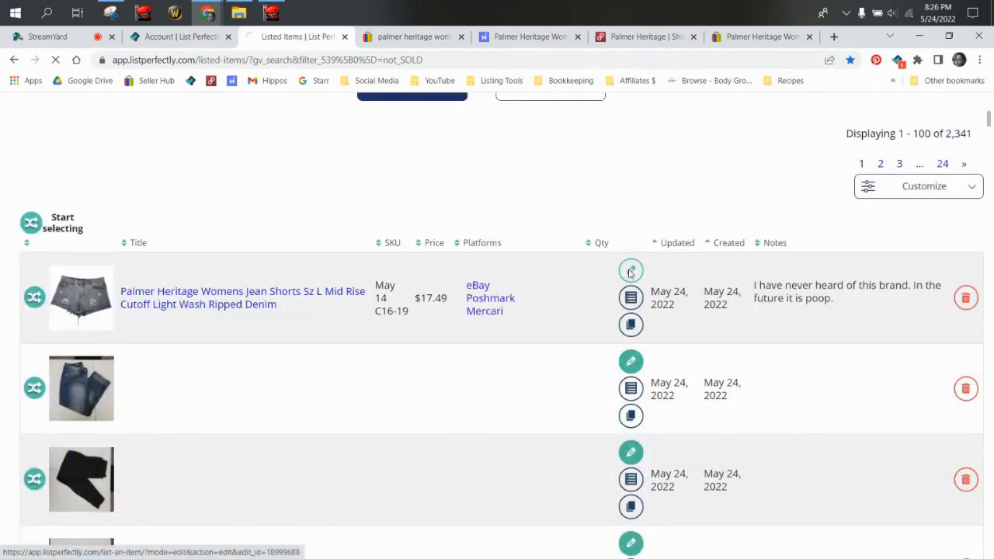
left_click(631, 270)
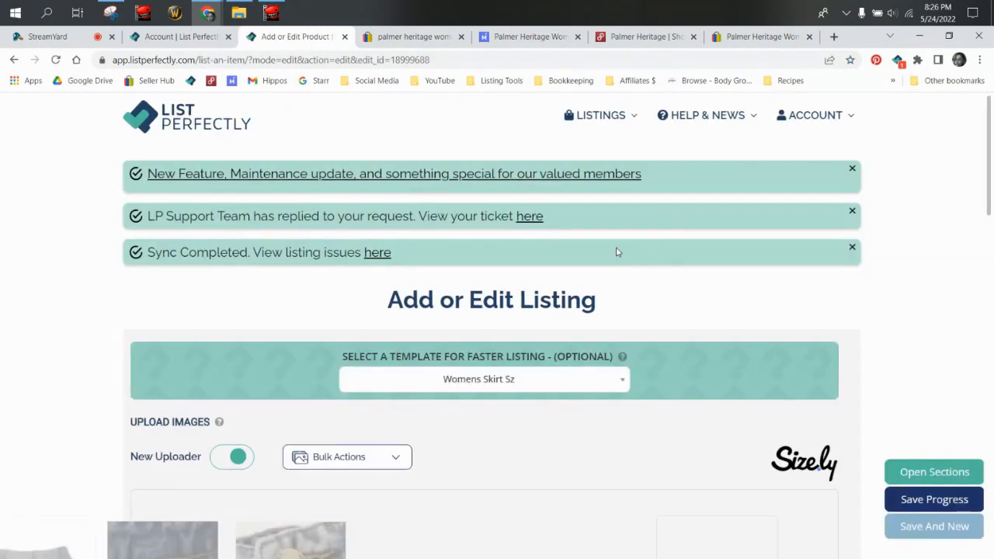
scroll(591, 342, "down", 15)
scroll(666, 304, "down", 1)
scroll(782, 310, "up", 2)
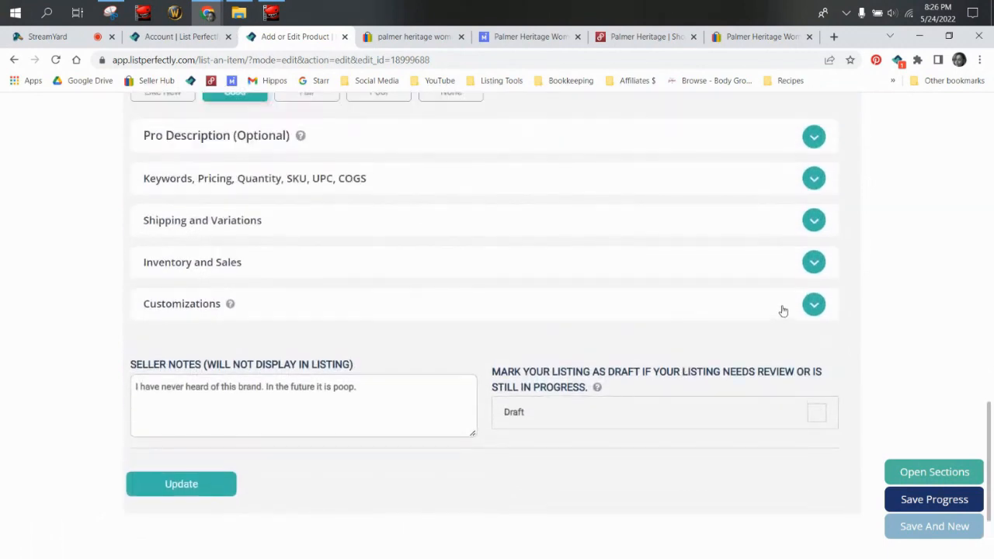
left_click(808, 264)
scroll(633, 312, "down", 3)
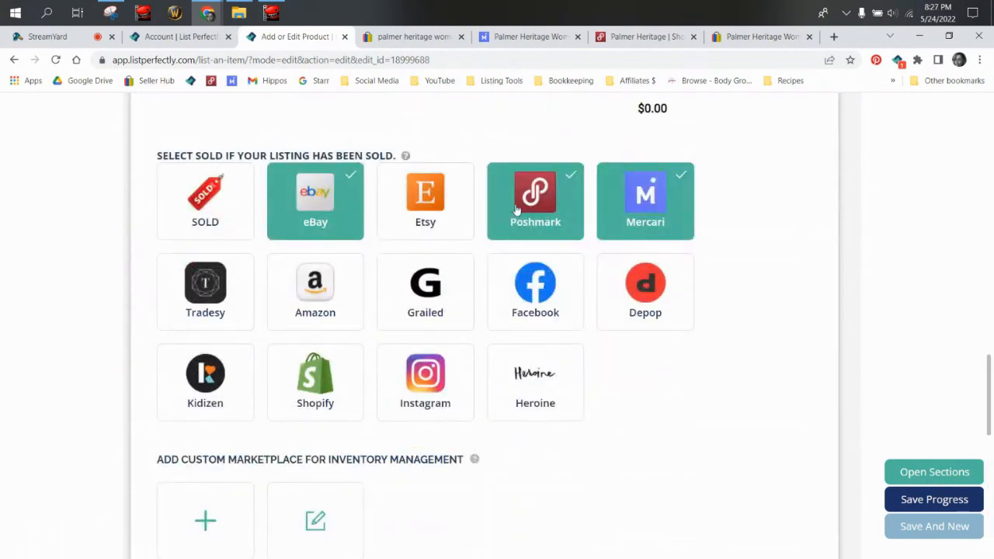
scroll(712, 222, "down", 4)
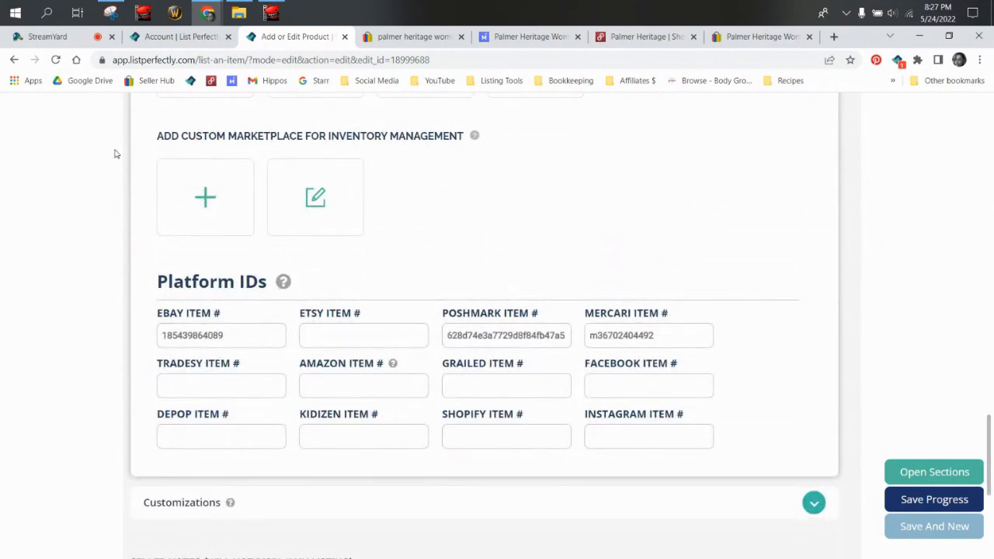
left_click(14, 60)
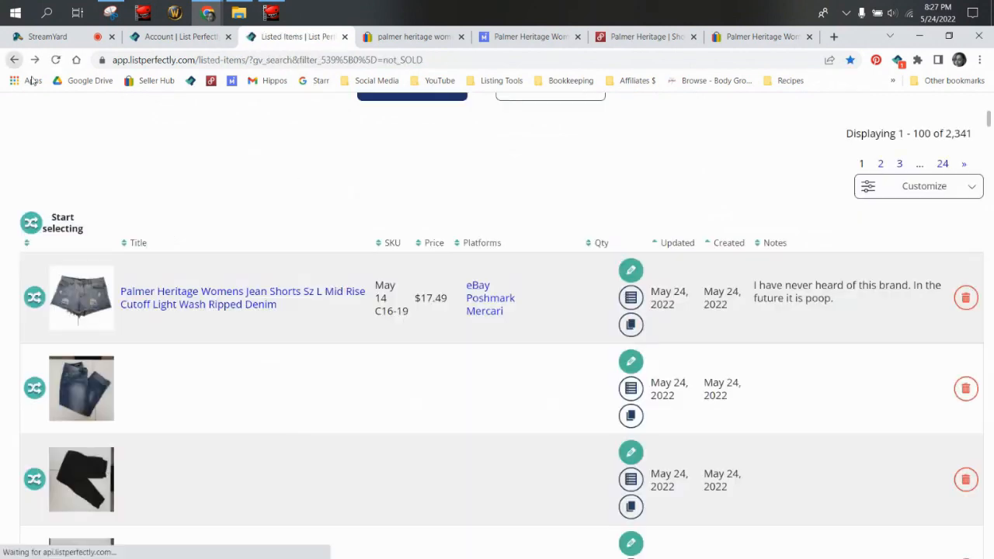
- Test the eBay and Poshmark platform links of the Palmer Heritage shorts in new tabs and close those tabs
left_click(478, 286)
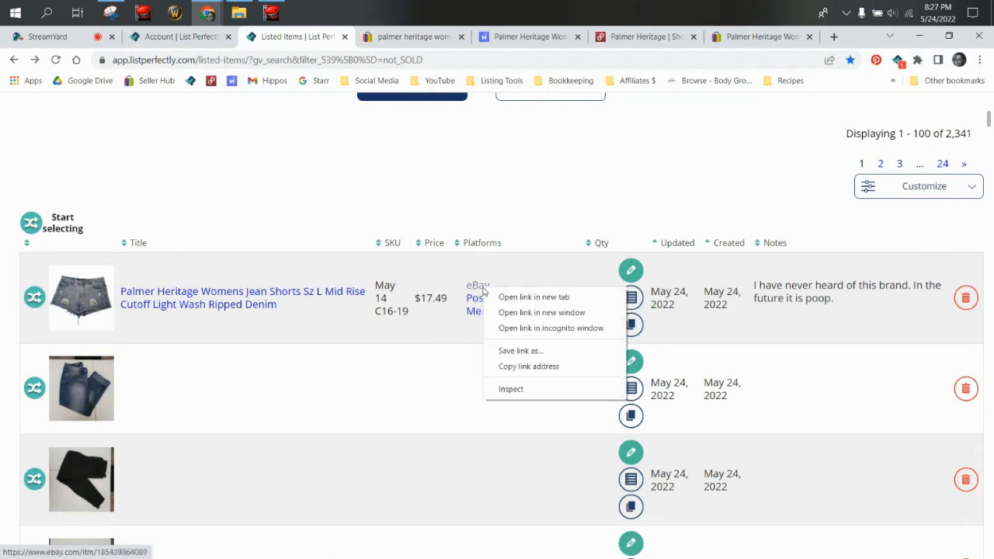
left_click(362, 39)
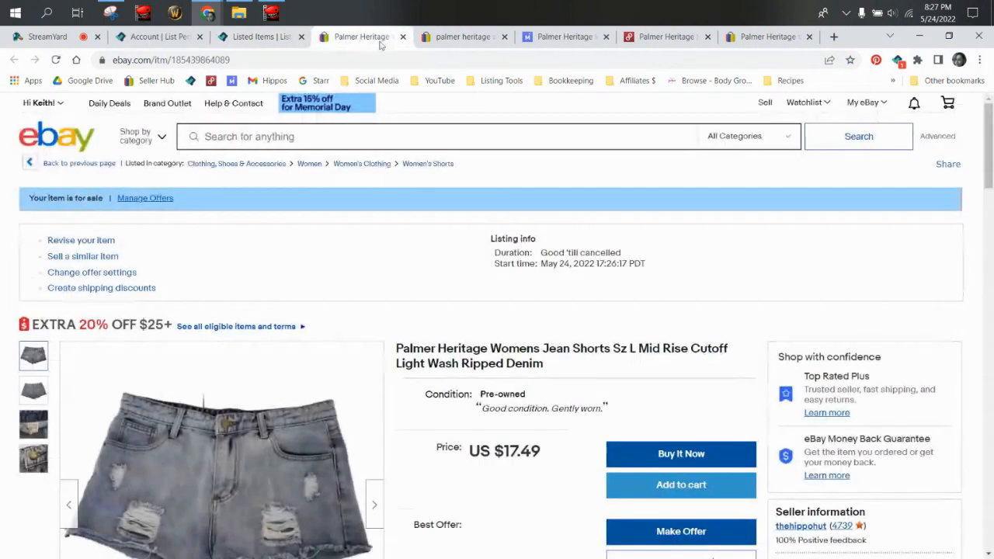
left_click(402, 37)
right_click(492, 299)
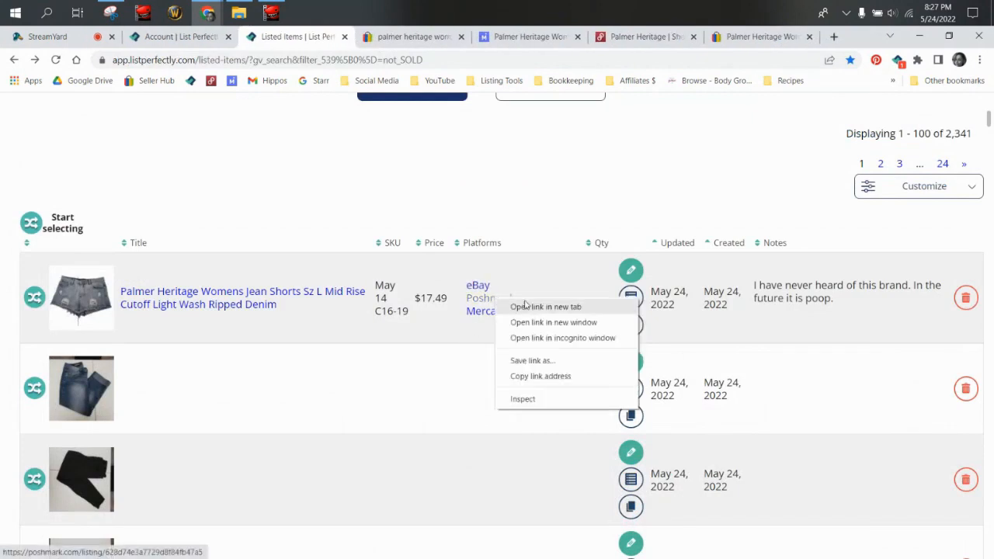
left_click(536, 307)
left_click(342, 38)
left_click(402, 37)
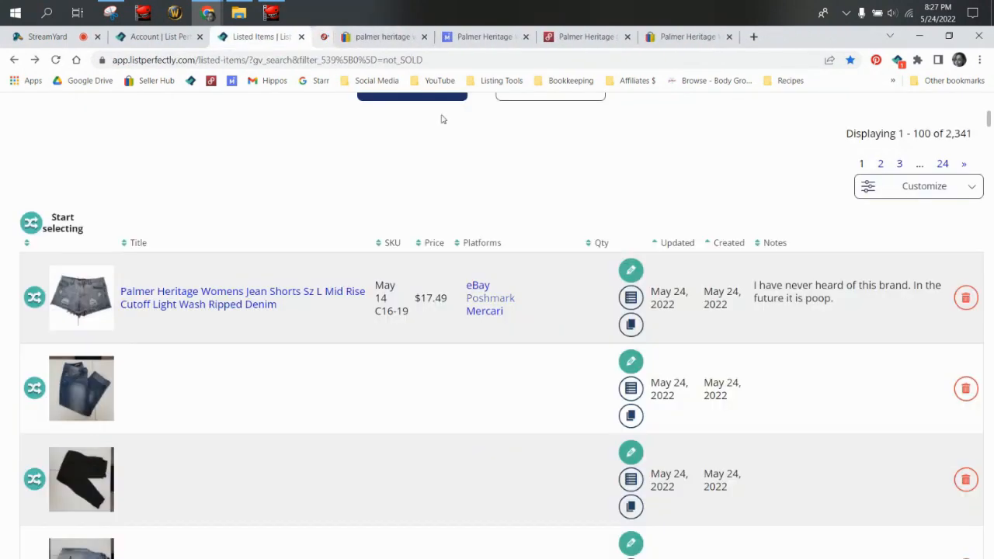
- Review the bulk update options for the Palmer Heritage shorts with Mercari, Poshmark and eBay selected, and close without updating
left_click(40, 303)
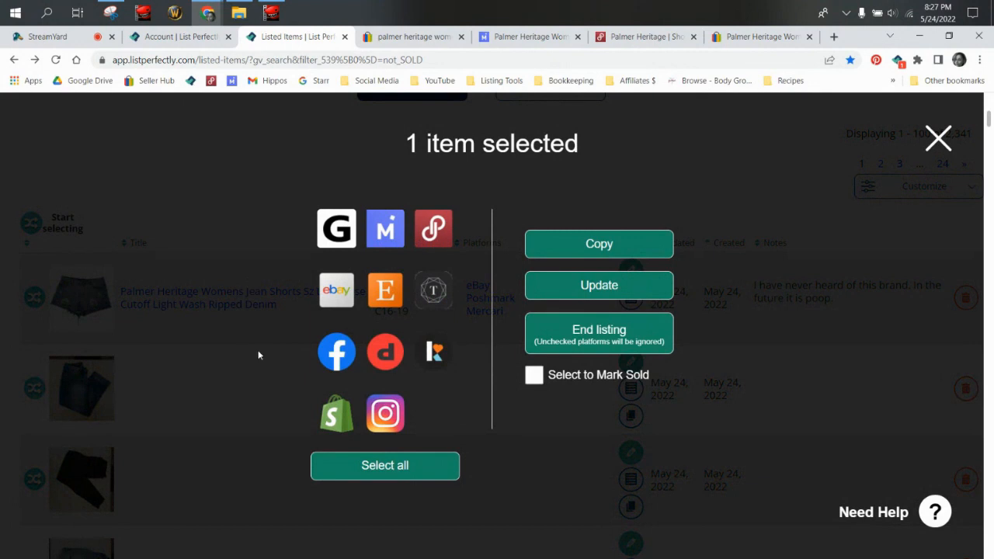
left_click(569, 294)
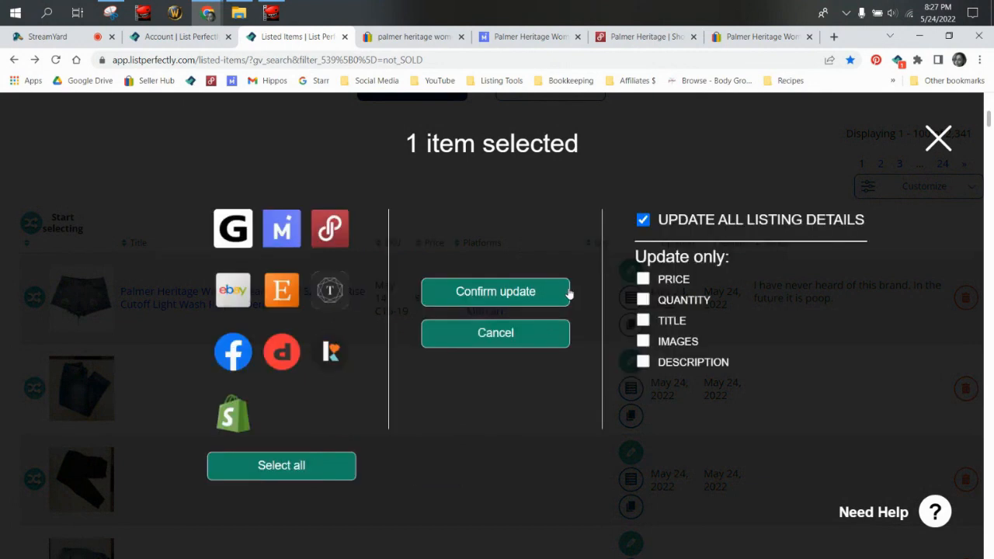
left_click(233, 290)
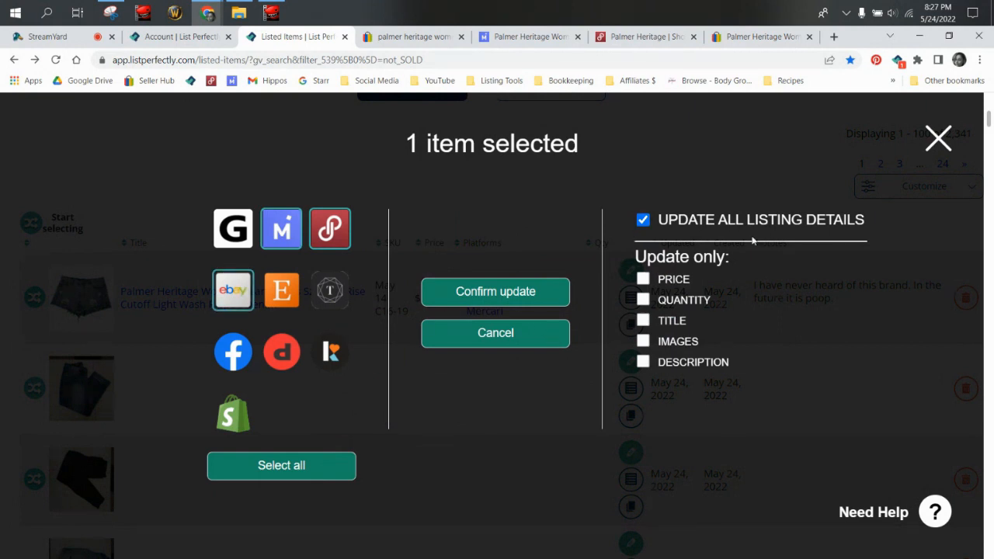
left_click(939, 138)
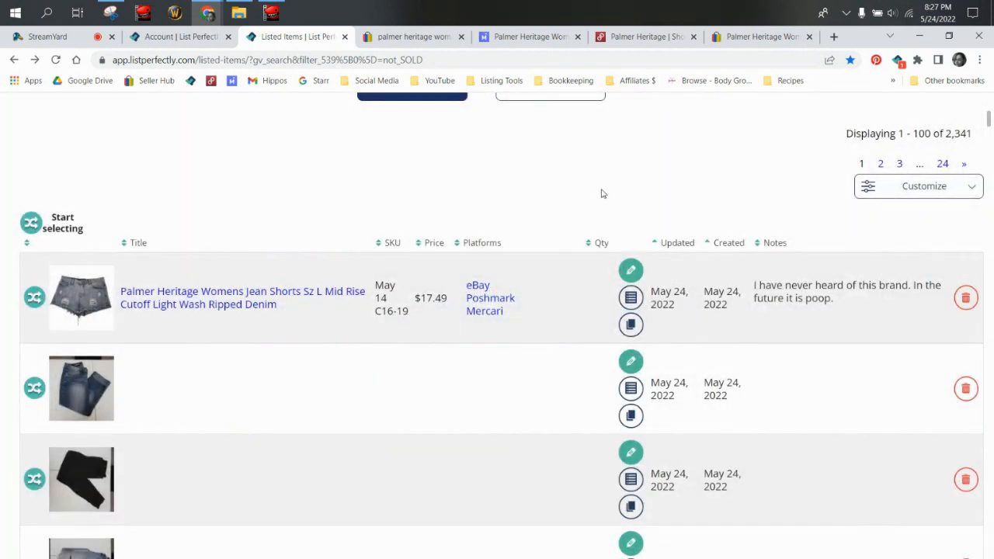